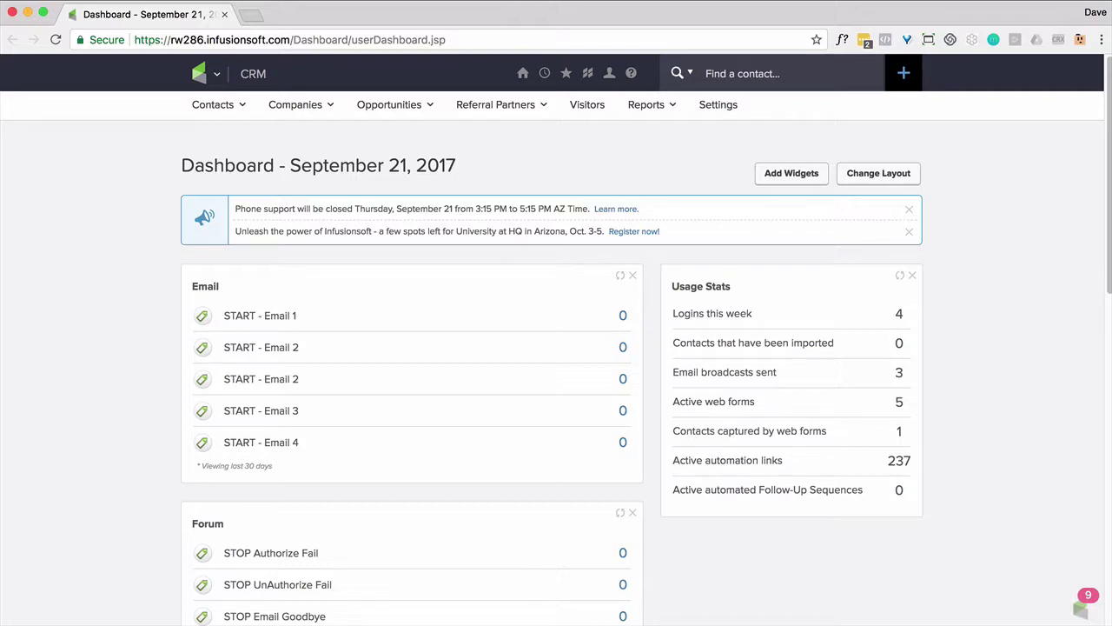
Go to Admin > Settings and open the Contact custom fields setup
left_click(216, 76)
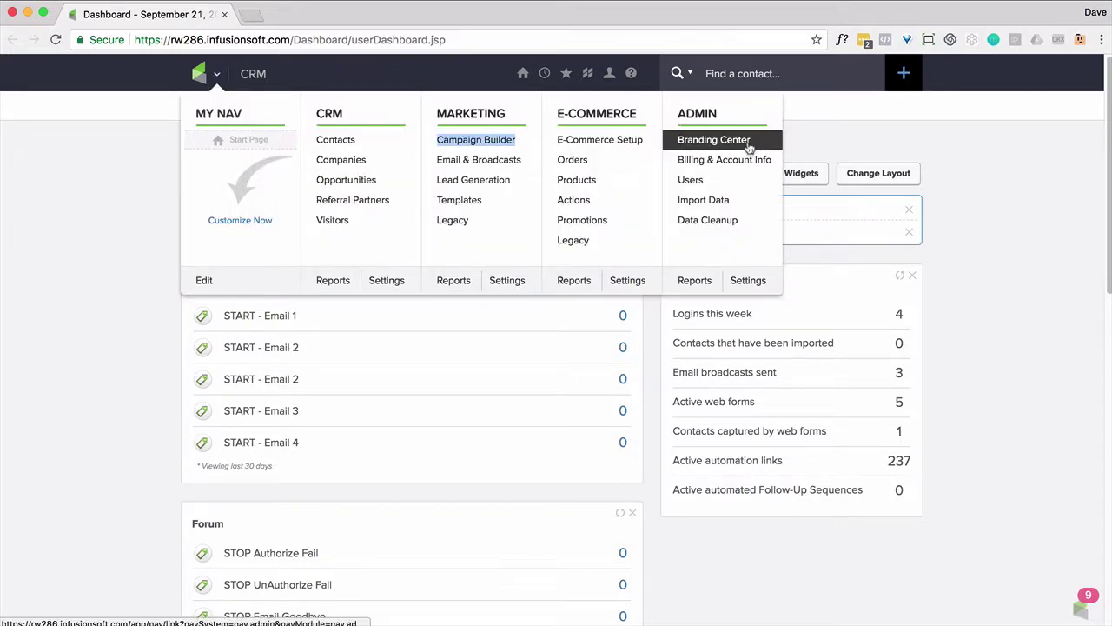
left_click(754, 280)
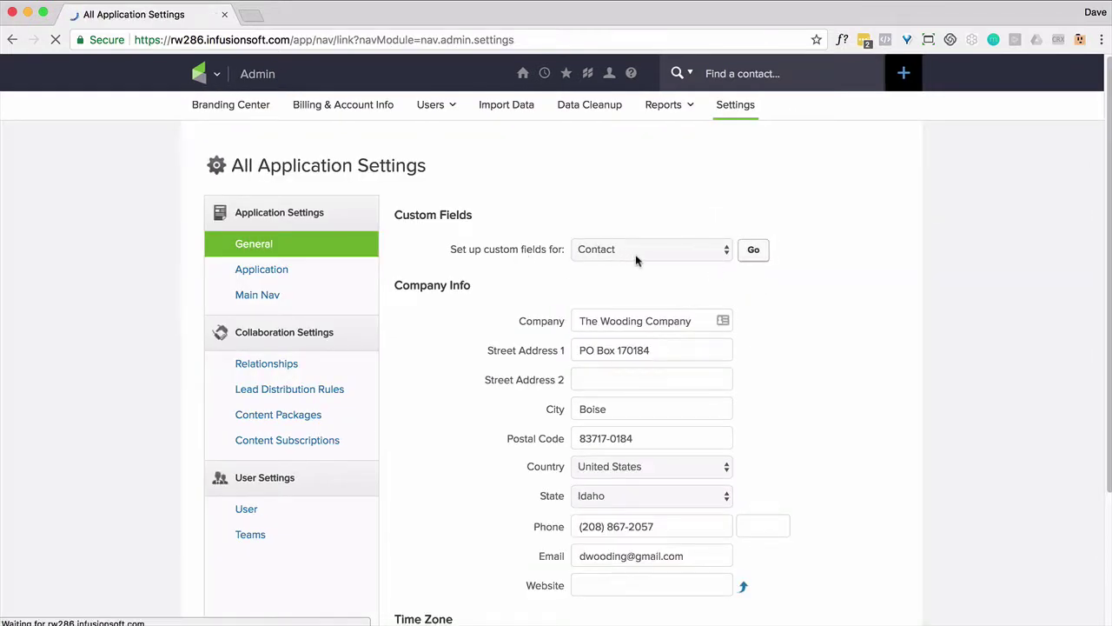
left_click(752, 252)
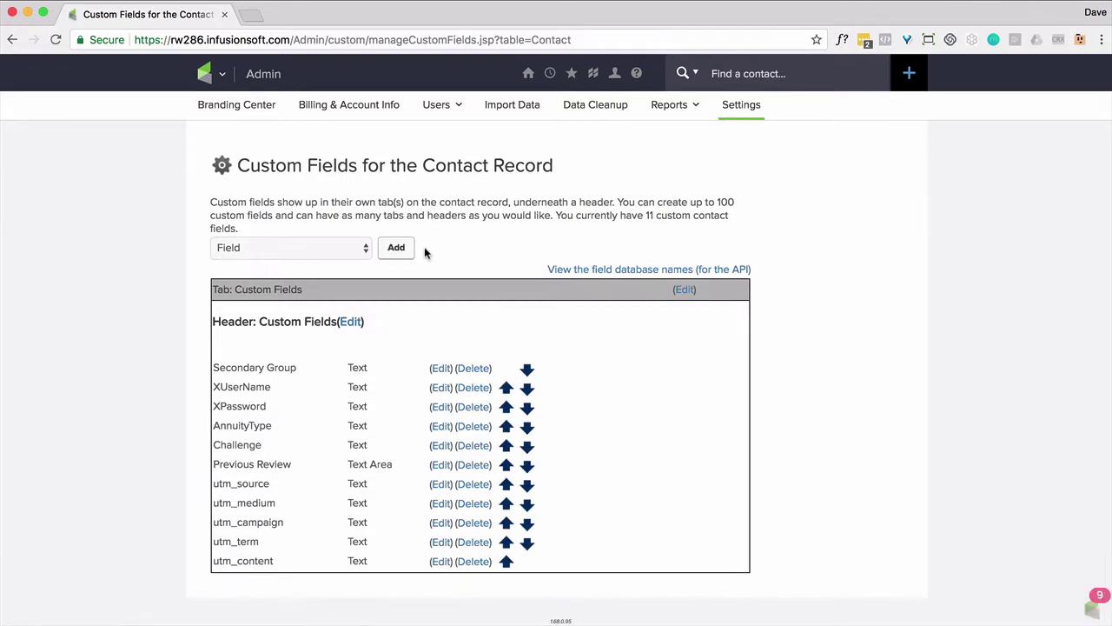
Create a new custom-field tab named 'Survey' and save it
left_click(369, 252)
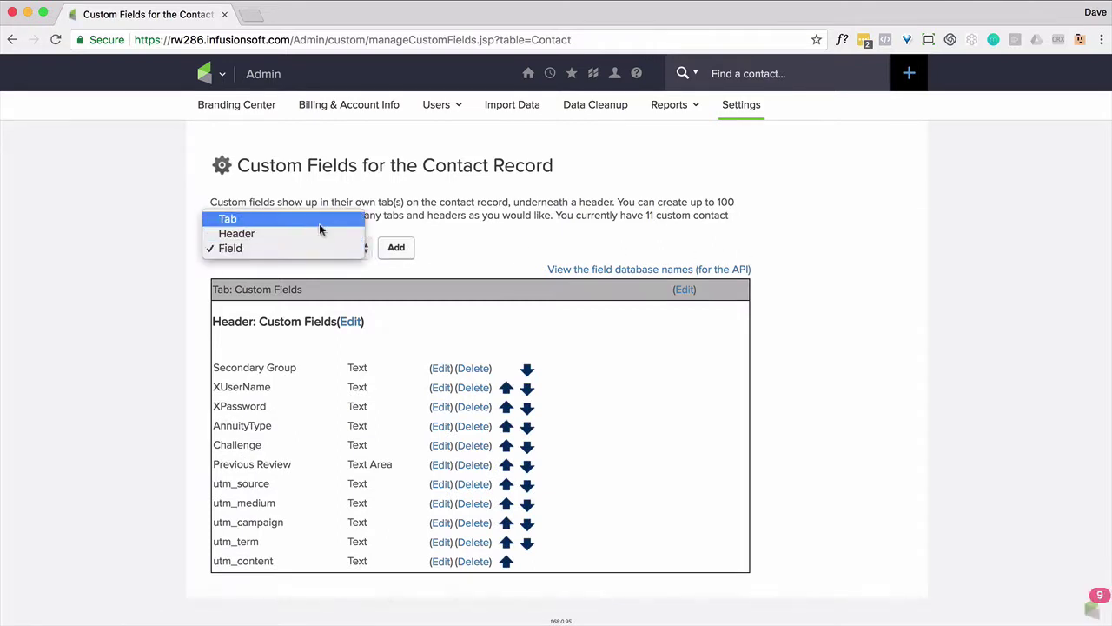
left_click(229, 219)
left_click(396, 250)
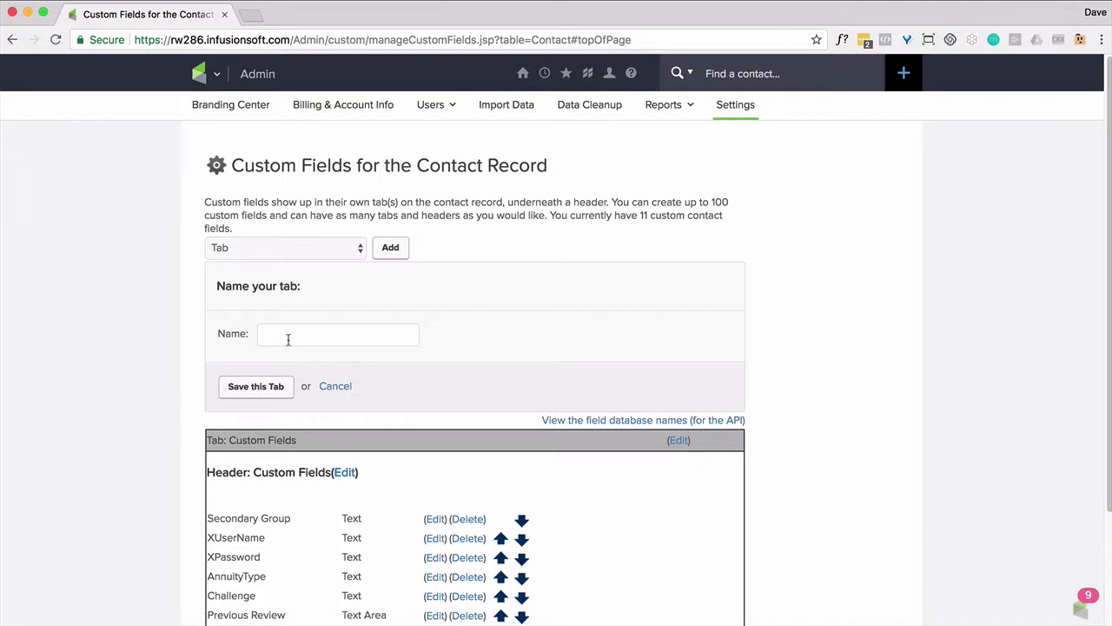
type("Survey")
left_click(255, 386)
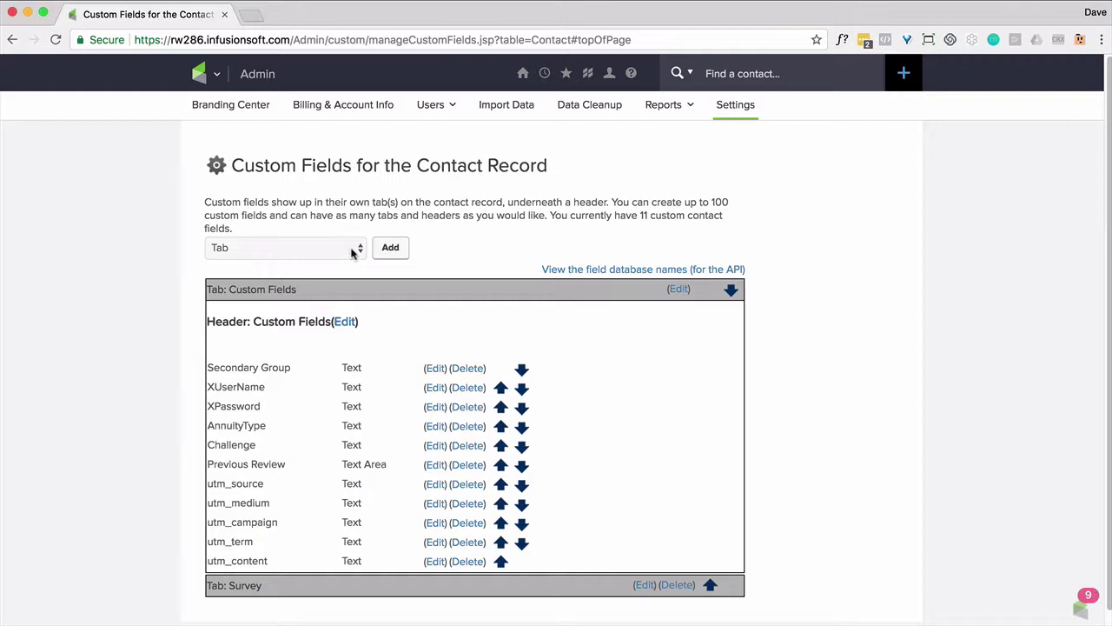
Add a header named 'Survey 1' on the Survey tab and save it
left_click(345, 251)
left_click(310, 263)
left_click(390, 248)
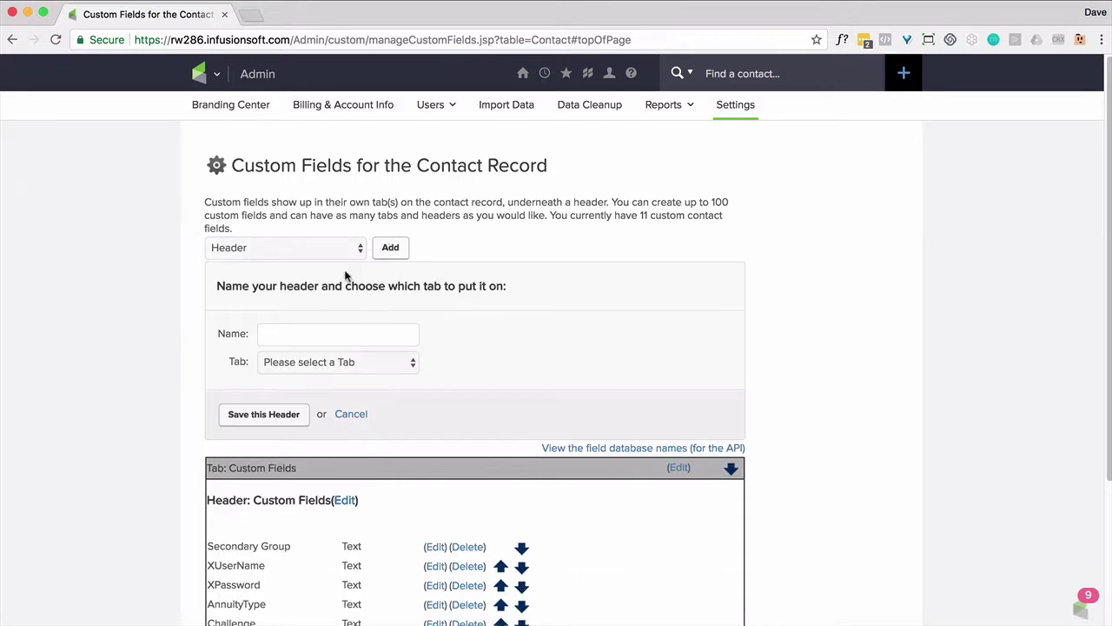
left_click(294, 333)
type("Survey 1")
left_click(338, 363)
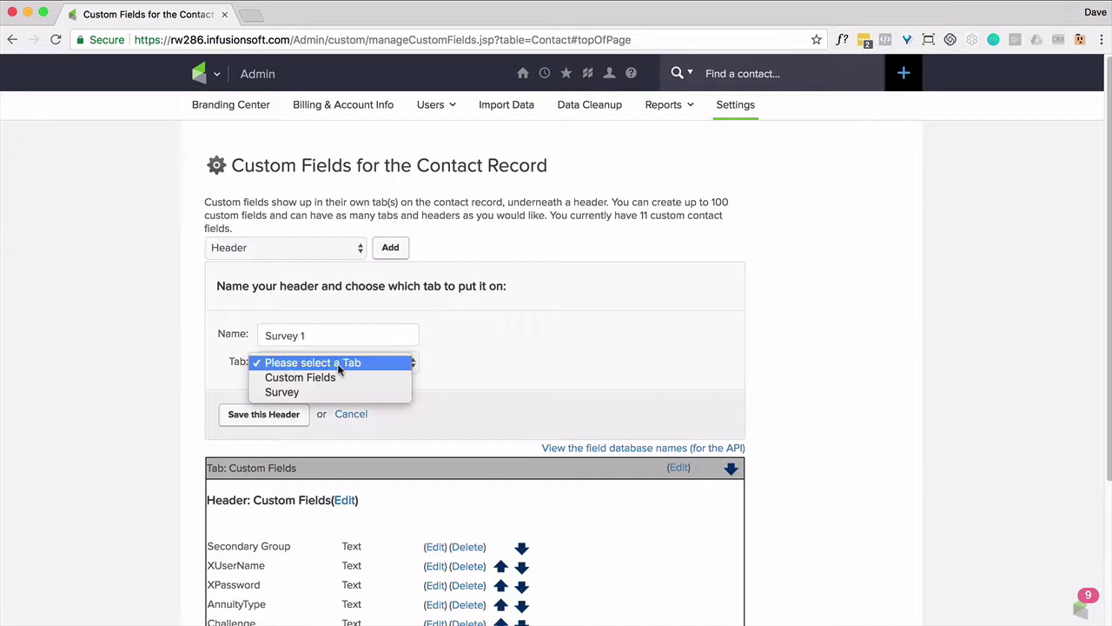
left_click(310, 392)
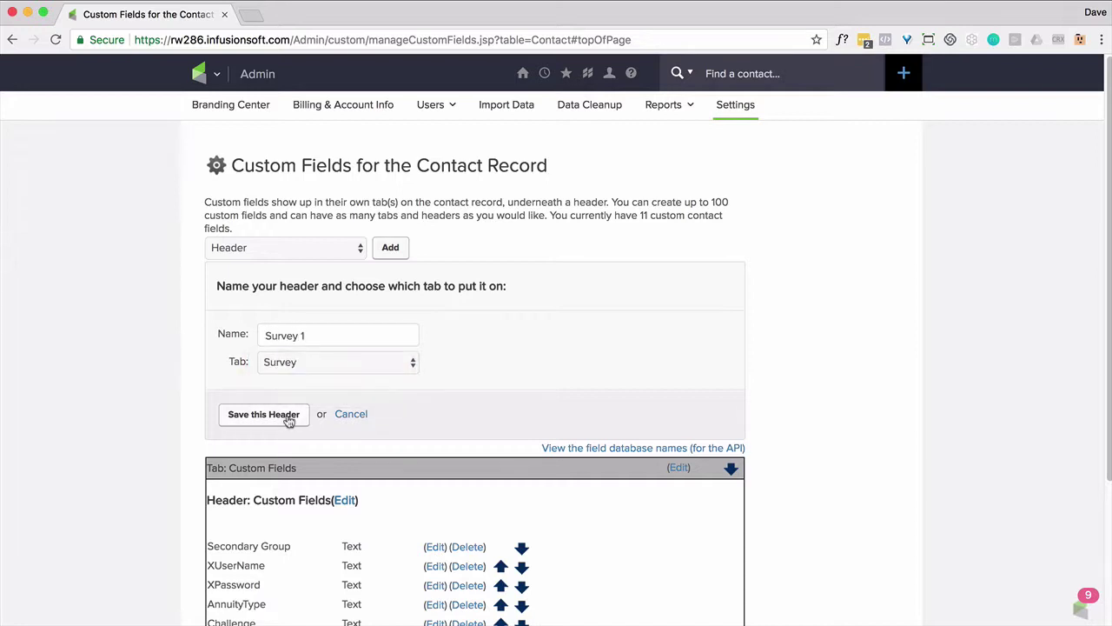
left_click(288, 419)
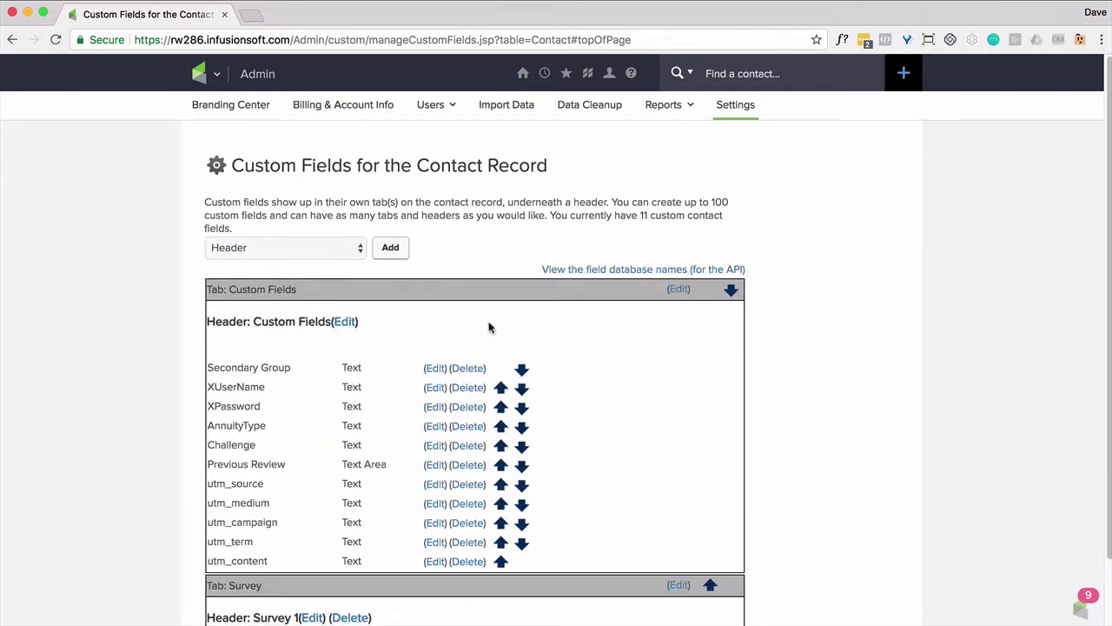
Note the 100 custom-field limit and choose Field as the next item to add
left_click_drag(710, 202, 730, 206)
left_click(358, 250)
left_click(313, 262)
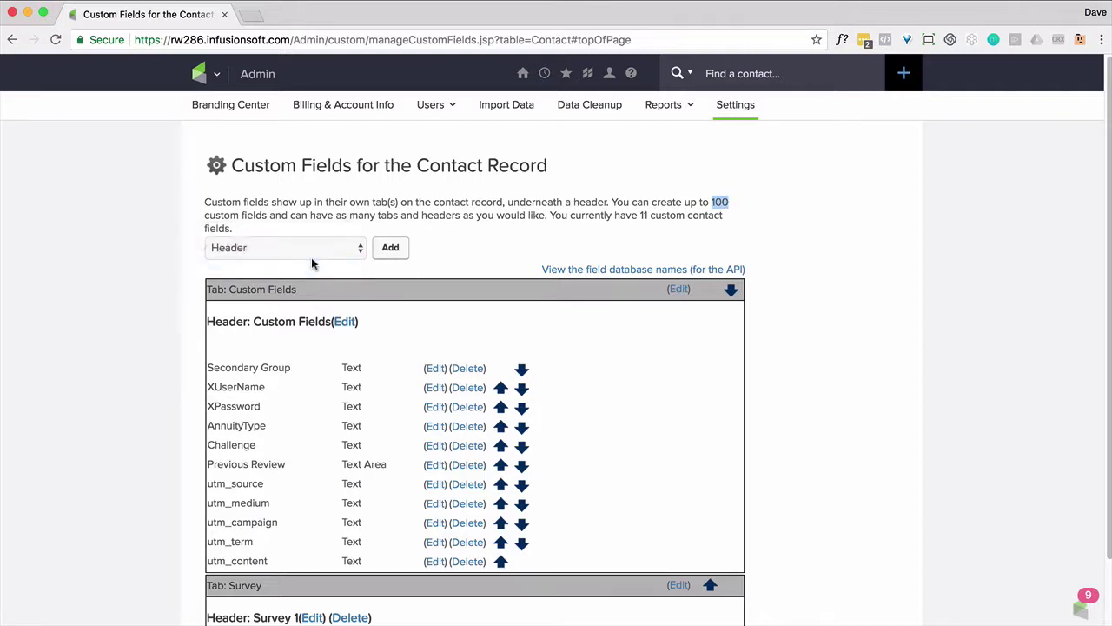
Start a new custom field named 'Gender - SingularLowercase'
left_click(387, 250)
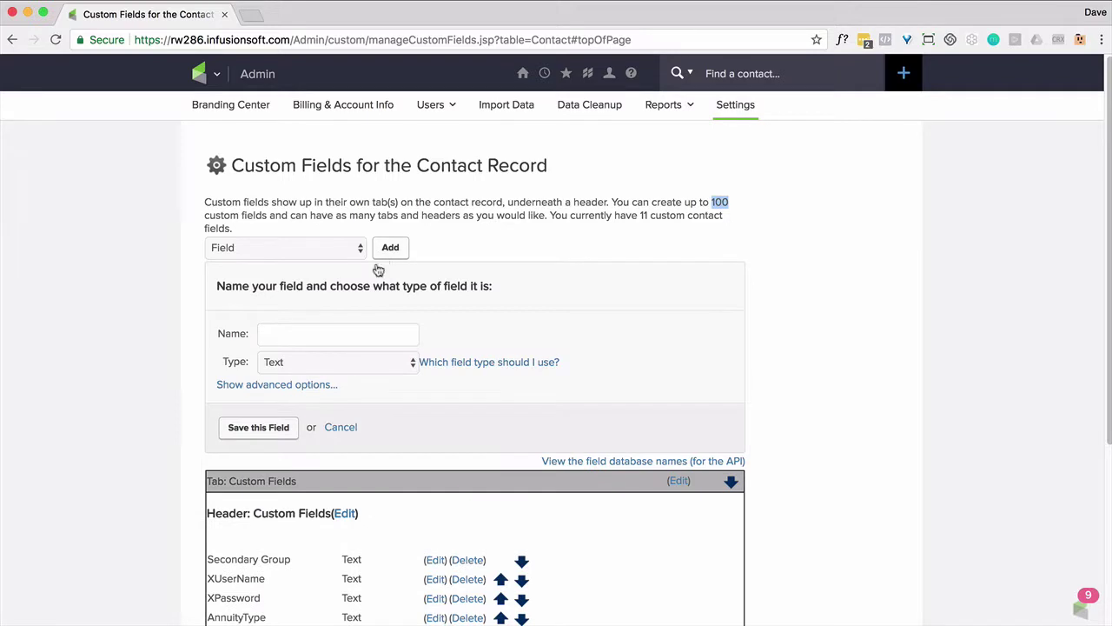
left_click(301, 332)
type("Gender - Sin")
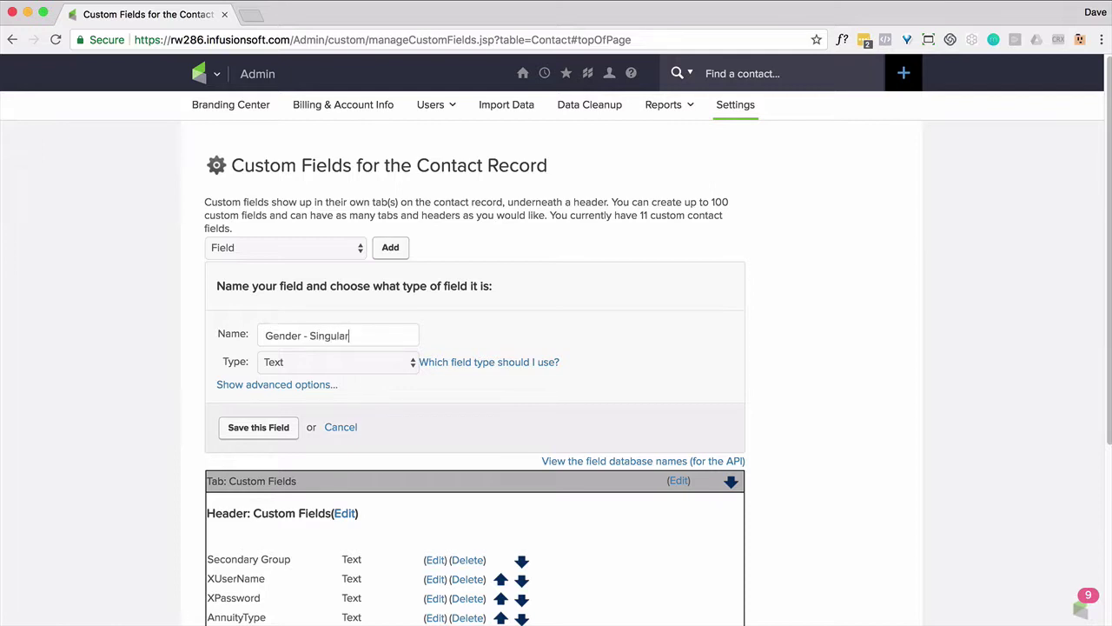
type("gularLowercase")
scroll(277, 363, "down", 1)
Keep the type as Text and place the field on the Survey tab under Survey 1
left_click(292, 360)
left_click(292, 358)
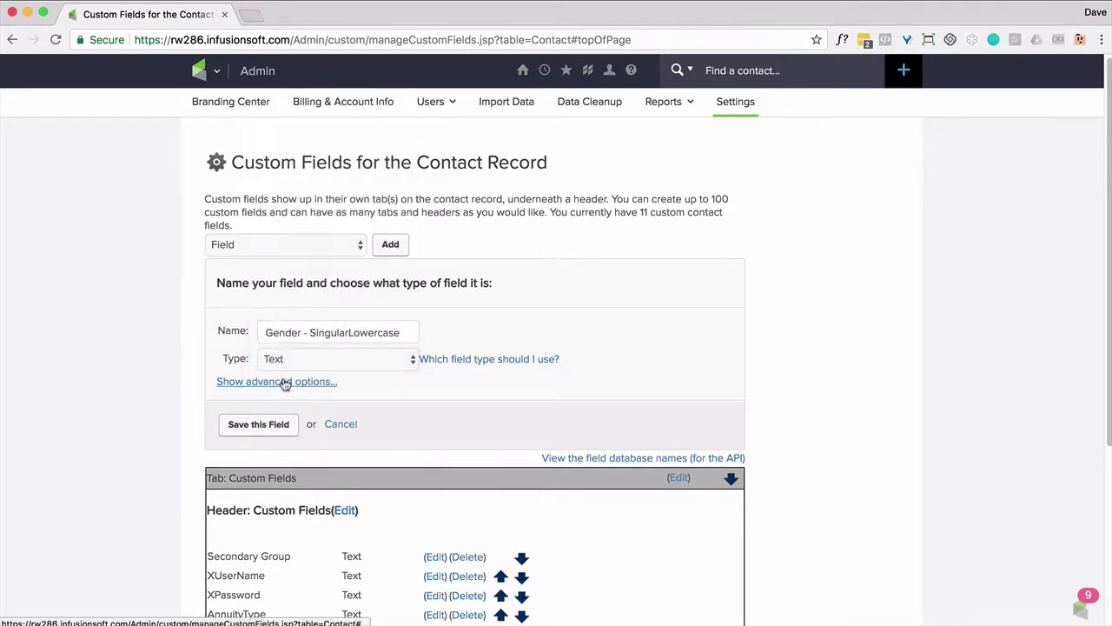
left_click(285, 382)
left_click(319, 458)
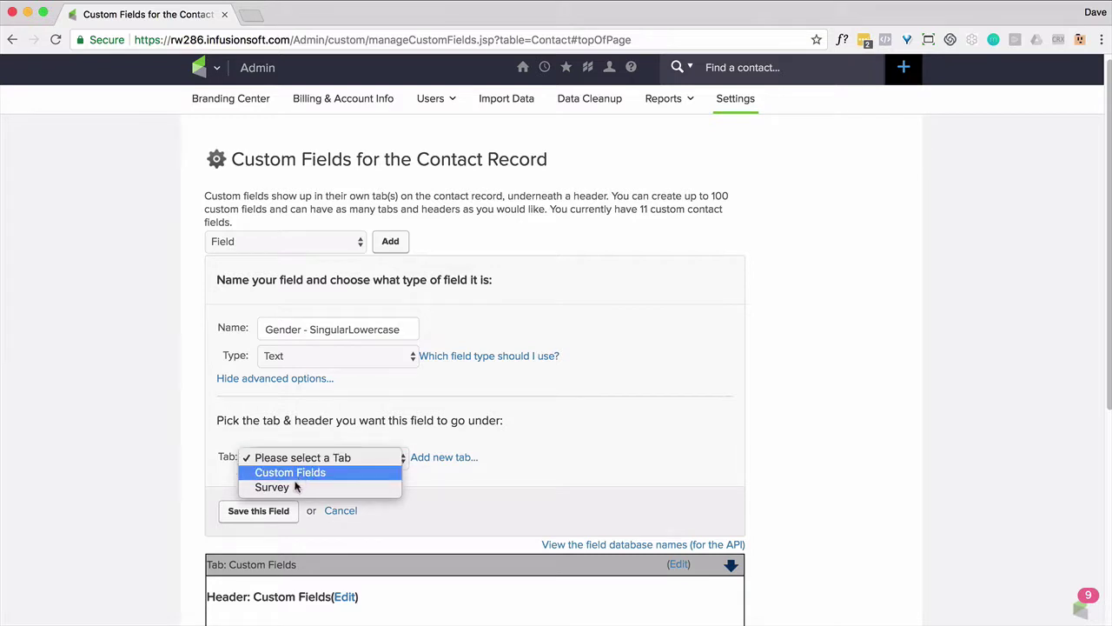
left_click(298, 486)
left_click(314, 490)
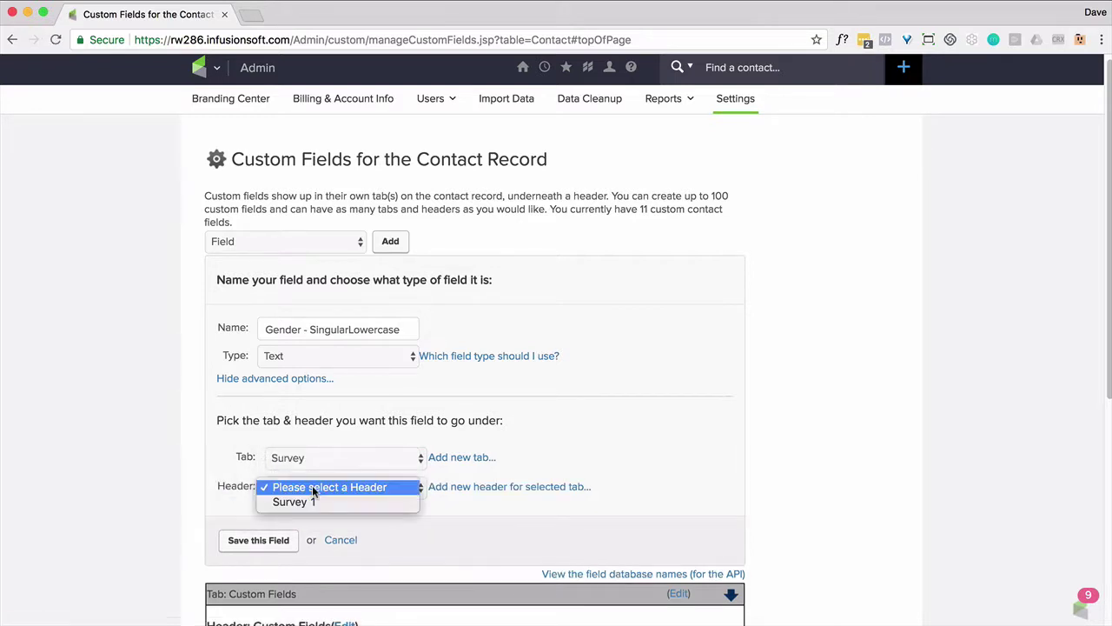
left_click(299, 502)
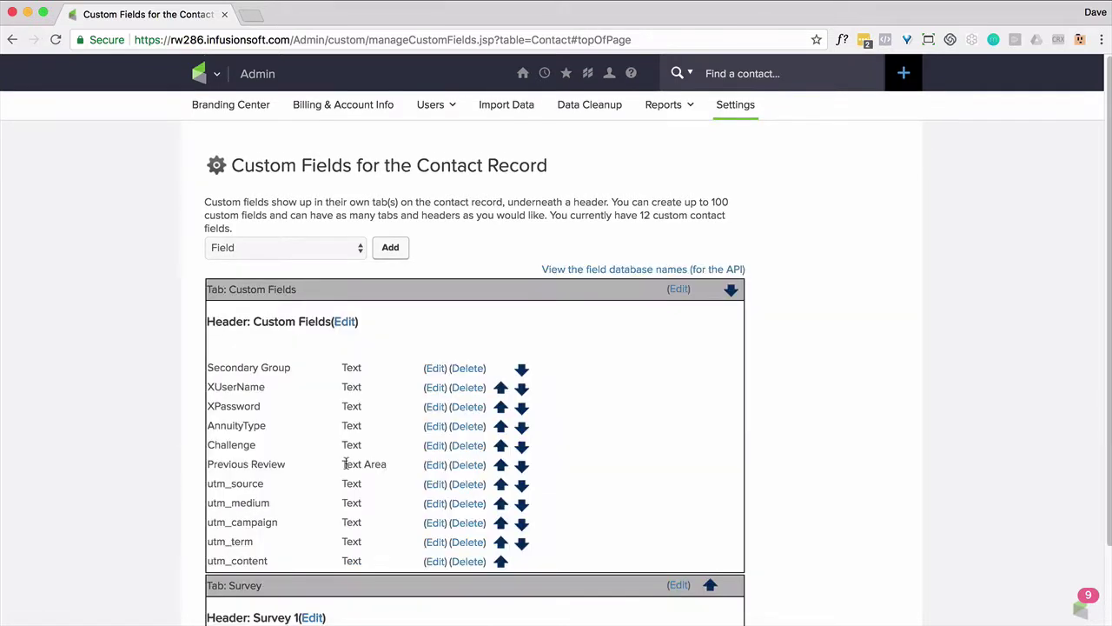
scroll(345, 461, "down", 2)
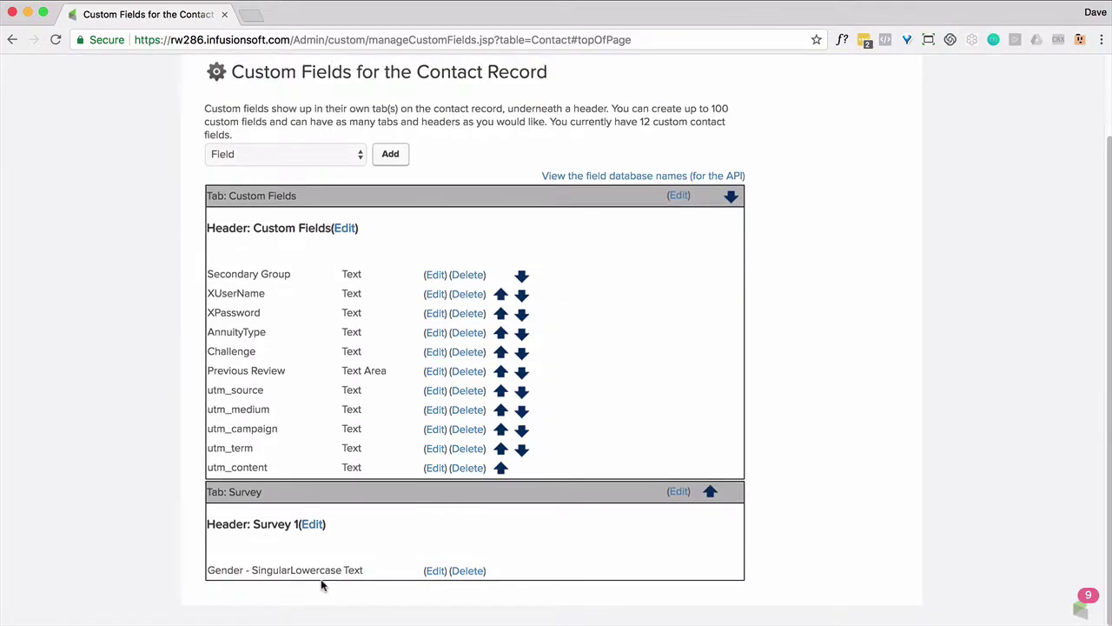
scroll(322, 585, "up", 2)
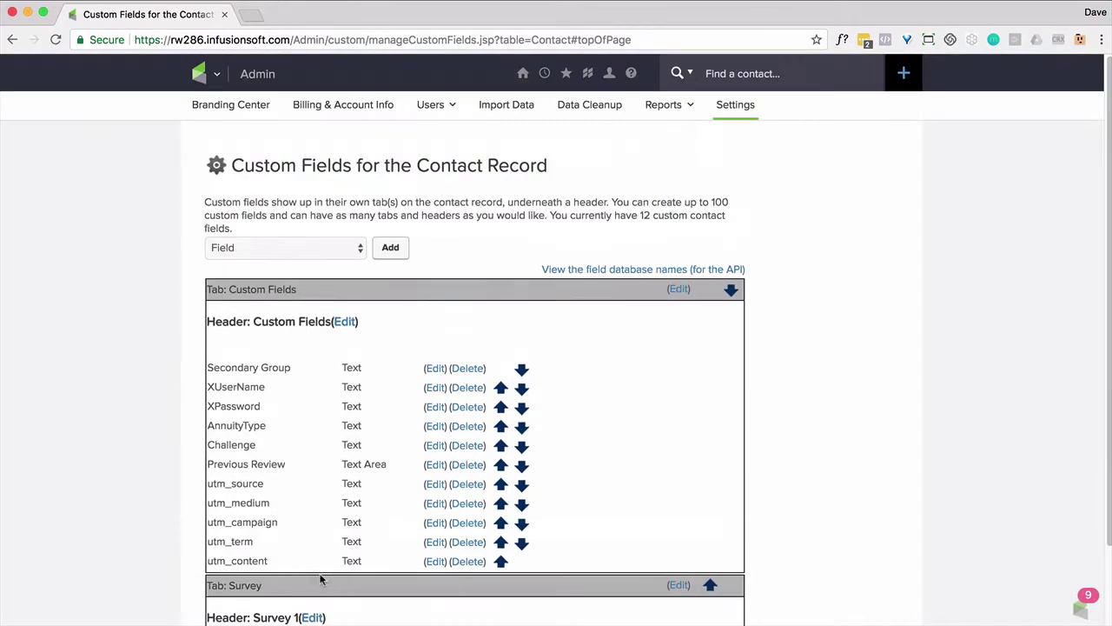
Save a Text field 'Gender - PluralLowerCase' on the Survey tab under Survey 1
left_click(390, 247)
left_click(301, 335)
type("Gender - ")
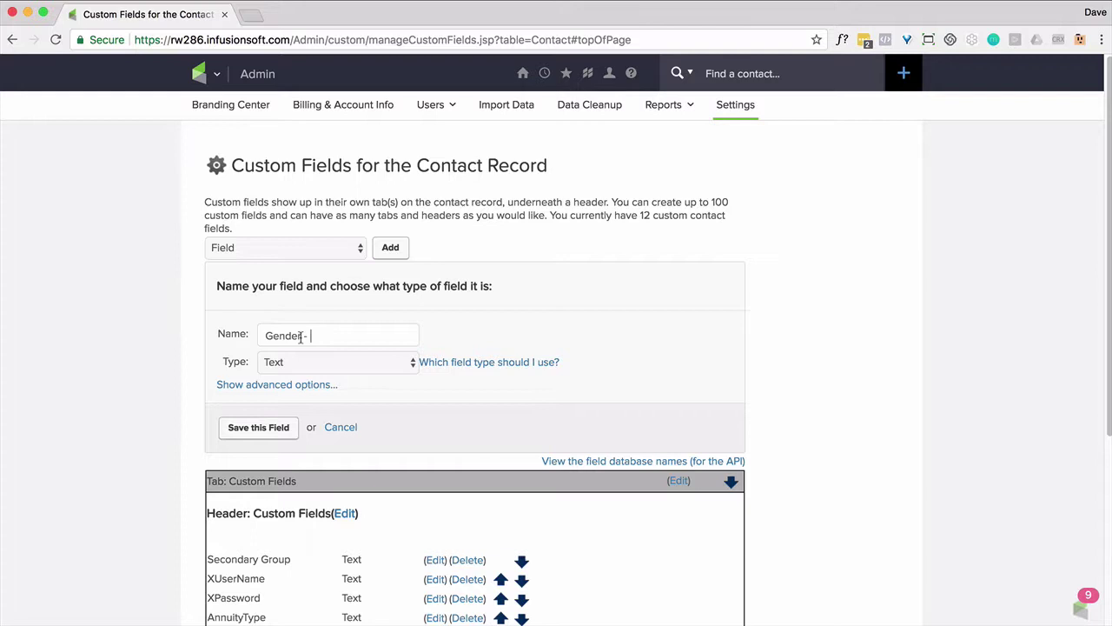
type("PluralLowerCase")
left_click(335, 361)
left_click(276, 384)
left_click(280, 465)
left_click(330, 493)
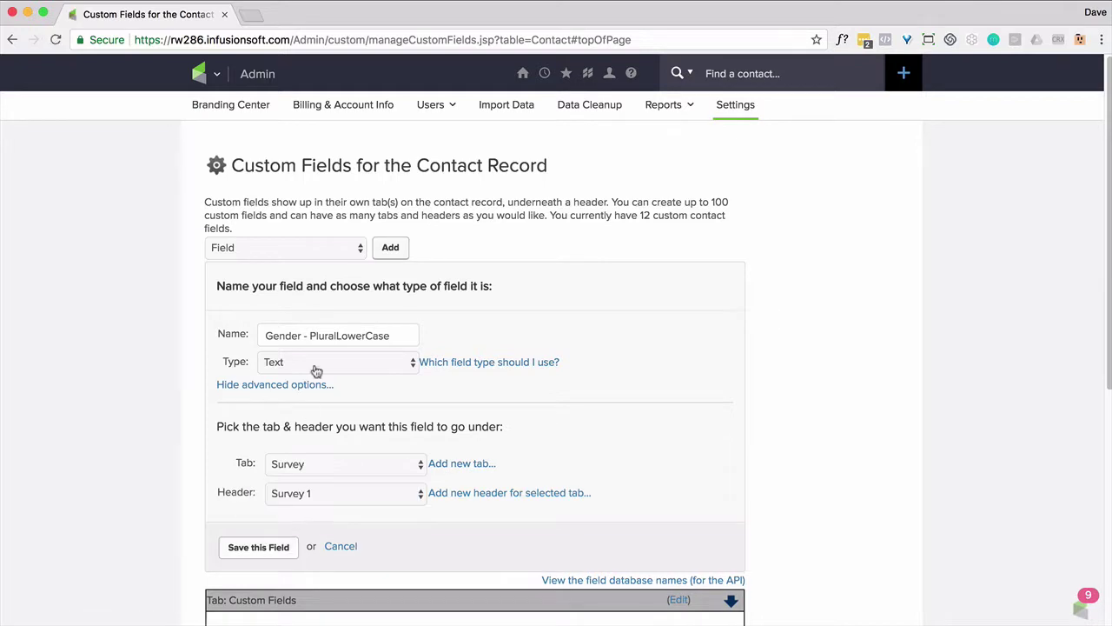
left_click(258, 544)
Save a Text field 'Gender - PluralUppercase' on the Survey tab under Survey 1
left_click(302, 335)
type("Gender - Plural")
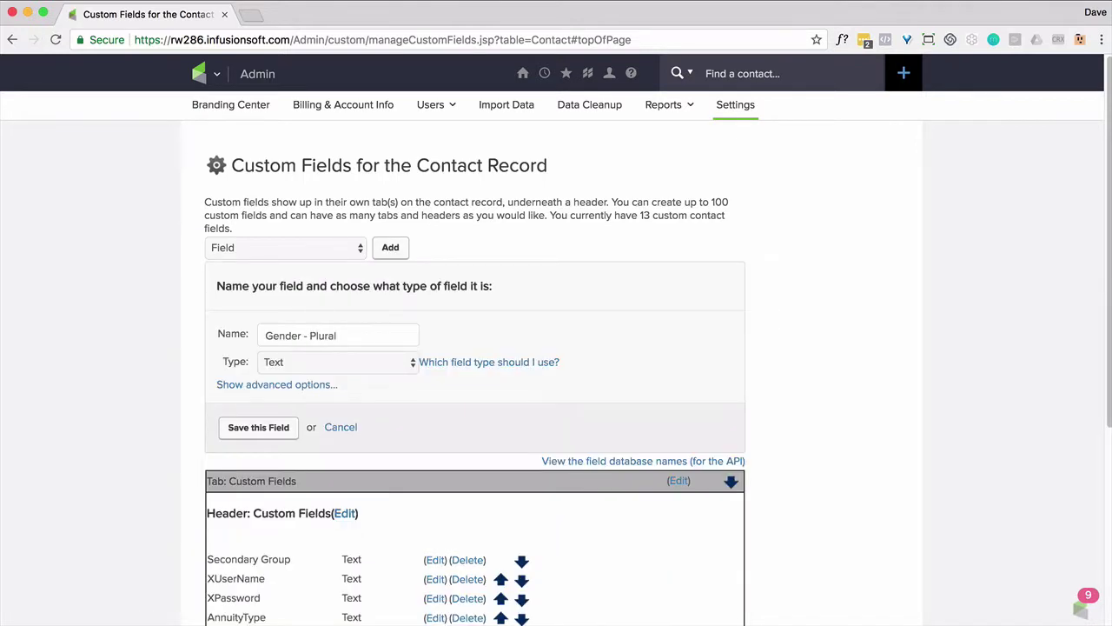
type("Uppercase")
left_click(301, 384)
left_click(298, 463)
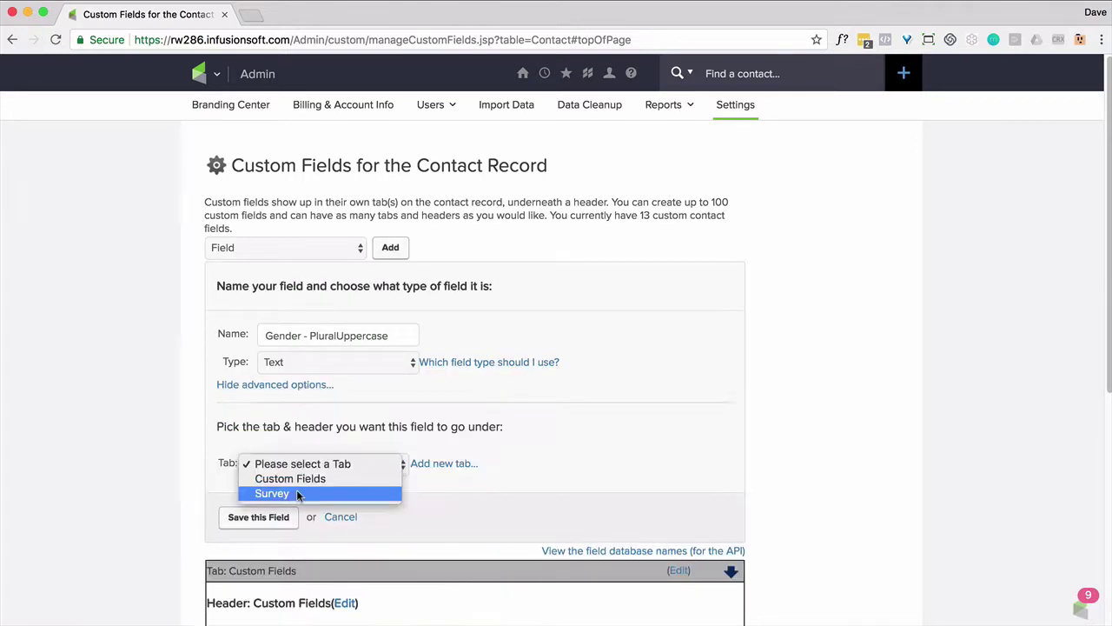
left_click(298, 493)
left_click(306, 492)
left_click(306, 508)
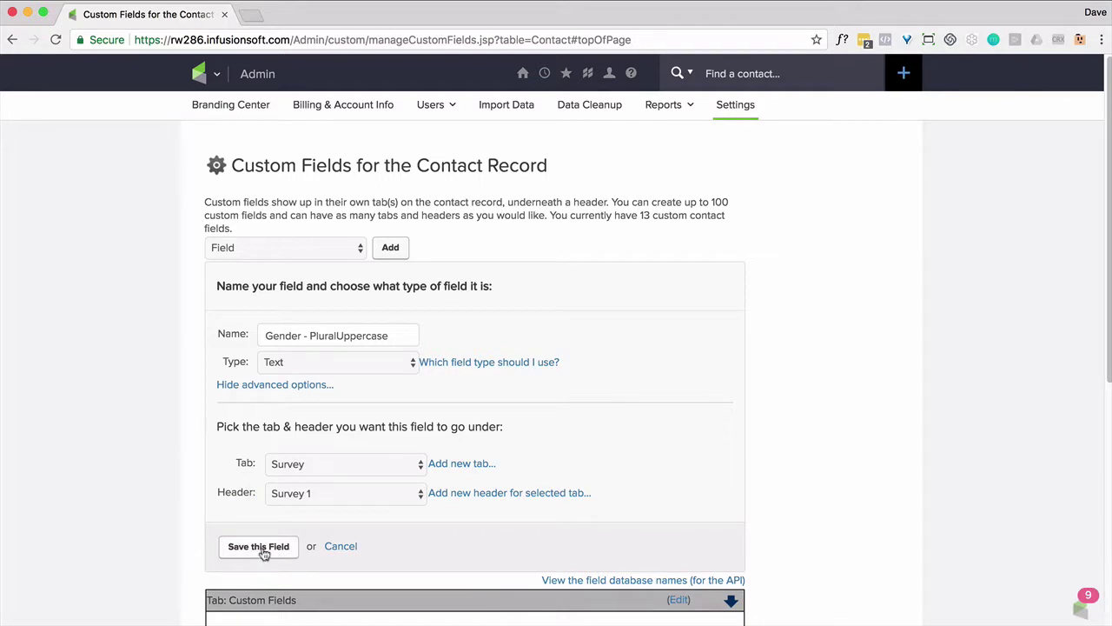
left_click(260, 548)
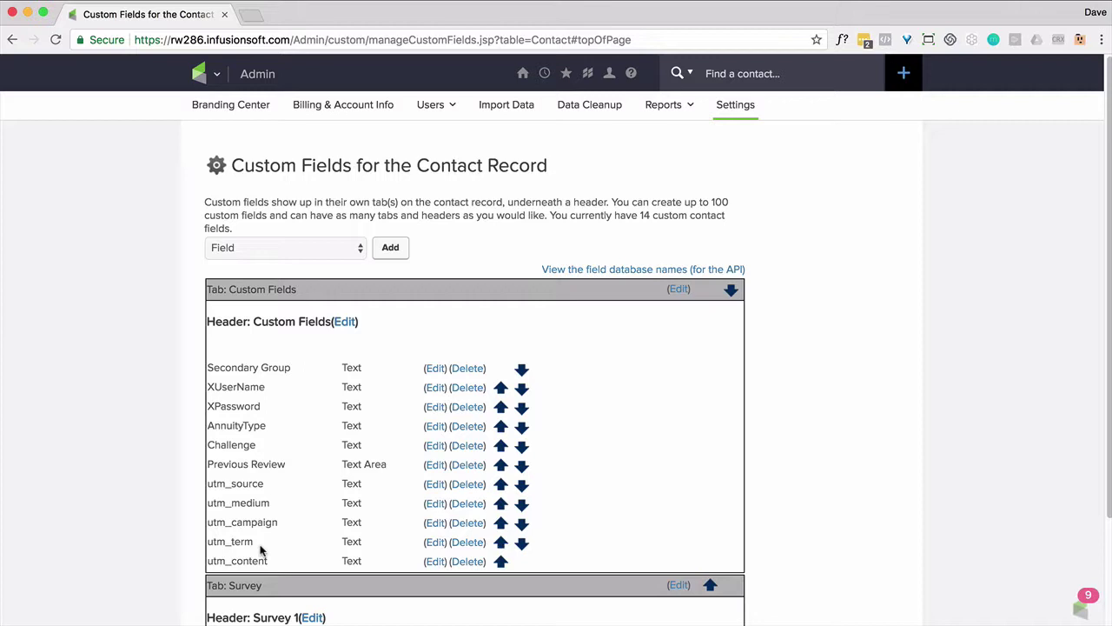
Save an 'Accomplishment' field, fixing its spelling, on the Survey tab under Survey 1
left_click(392, 252)
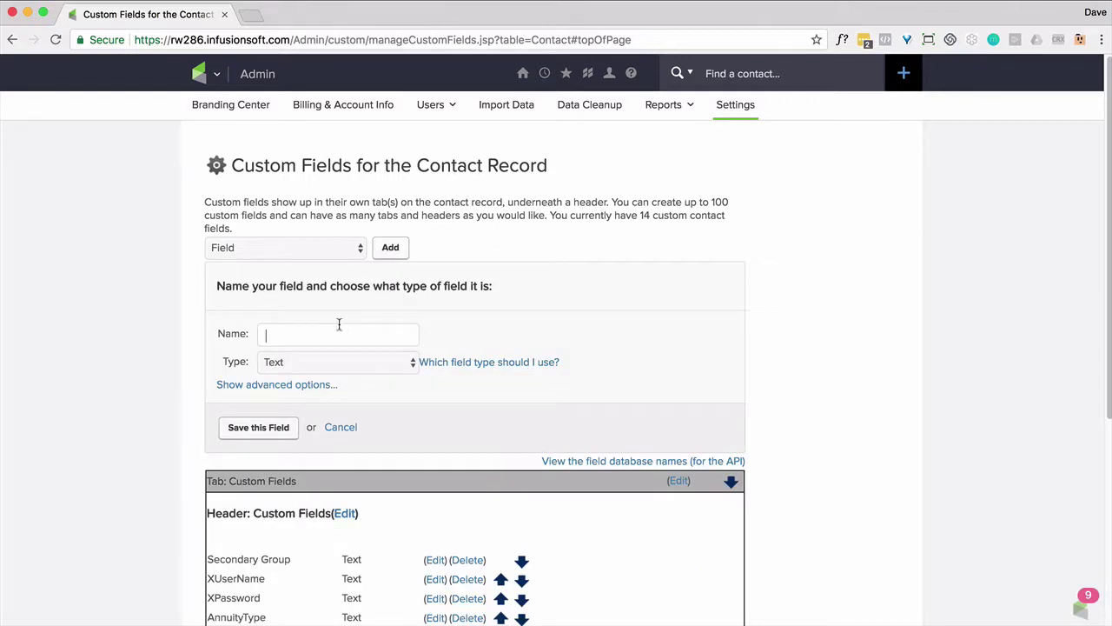
type("Acomplishment")
left_click(271, 335)
type("c")
double_click(296, 335)
key("super+c")
left_click(277, 384)
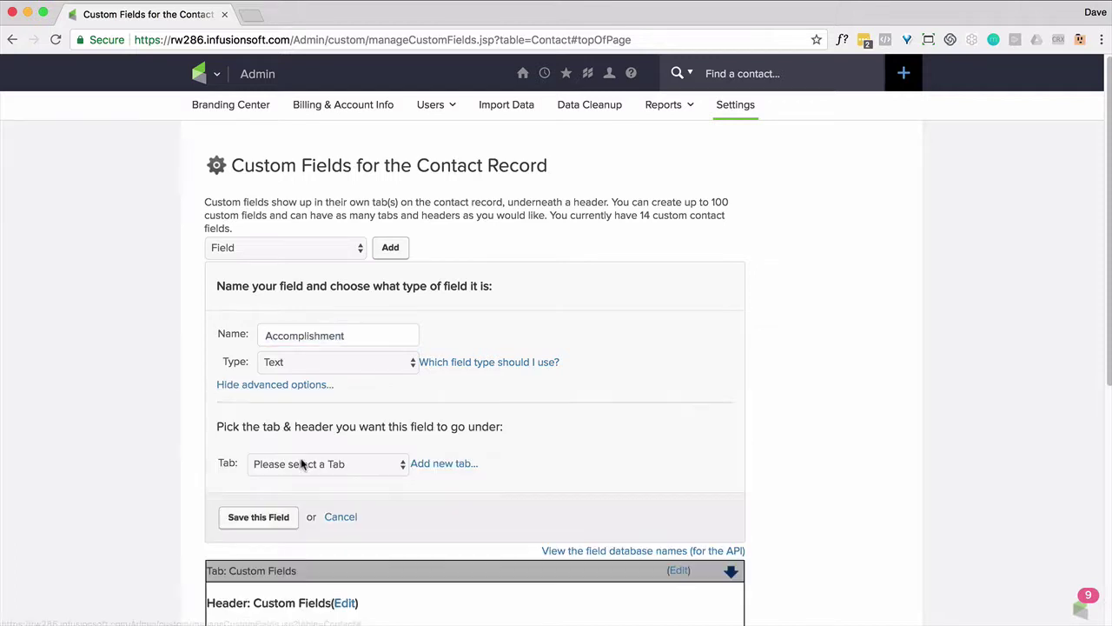
left_click(300, 462)
left_click(291, 491)
left_click(293, 492)
left_click(293, 507)
left_click(259, 546)
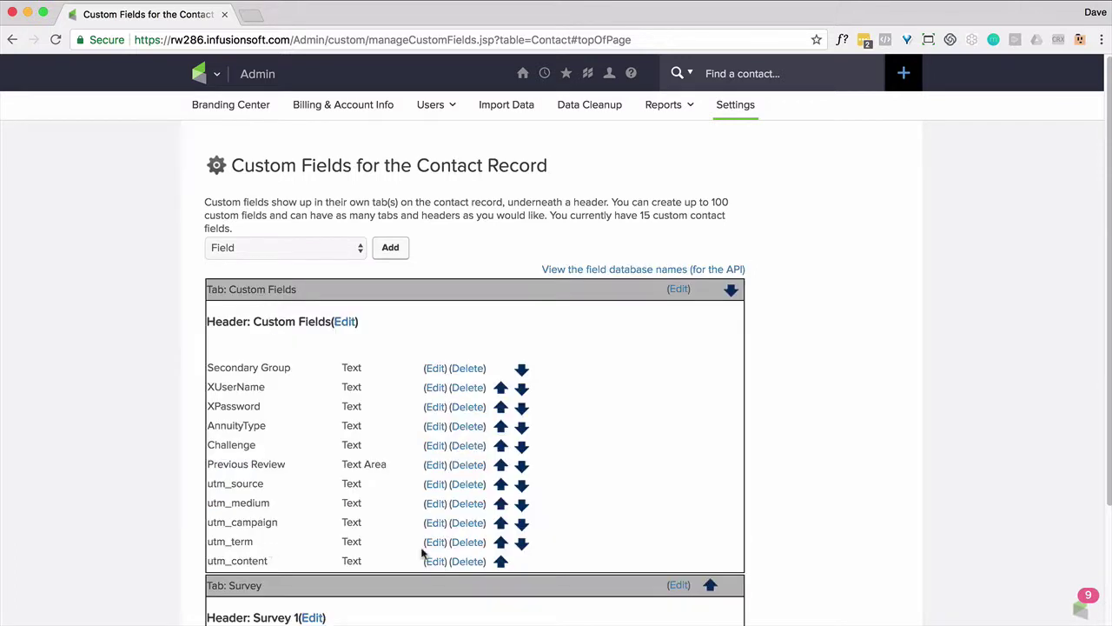
scroll(459, 477, "down", 3)
scroll(459, 476, "up", 3)
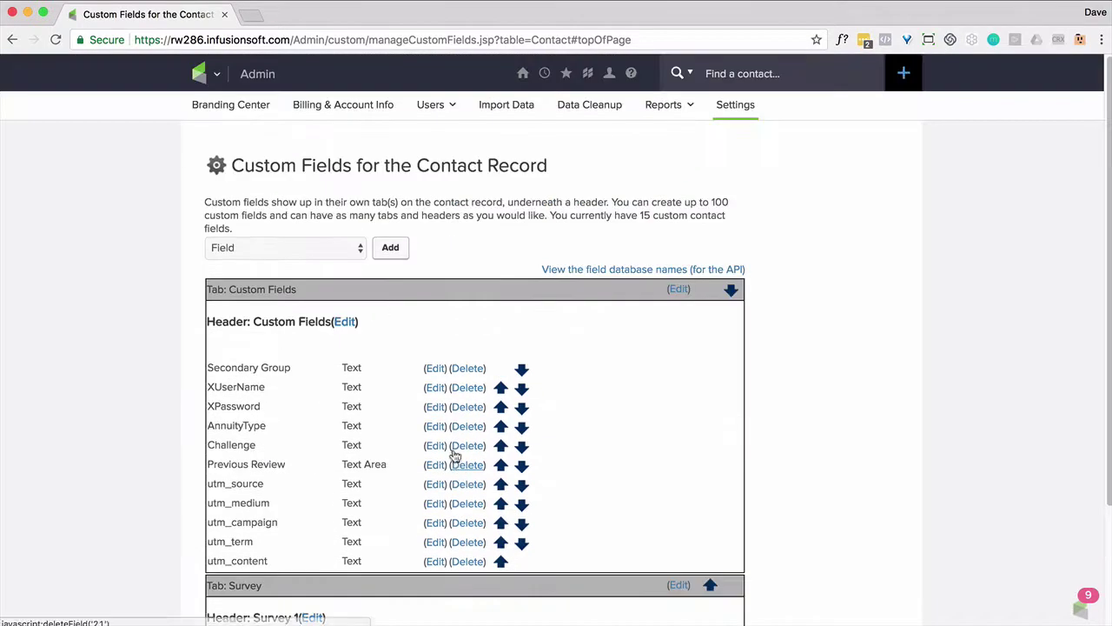
Save an 'Accomplishment URL' field on the Survey tab under the Survey 1 header
left_click(386, 252)
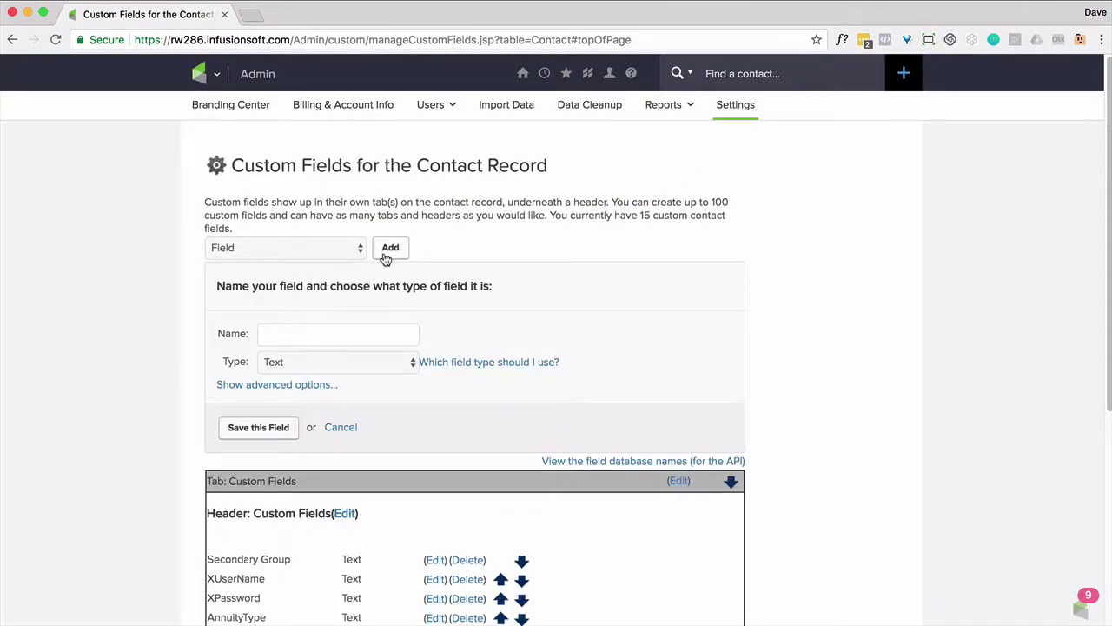
left_click(321, 331)
key("super+v")
type("URL")
left_click(277, 384)
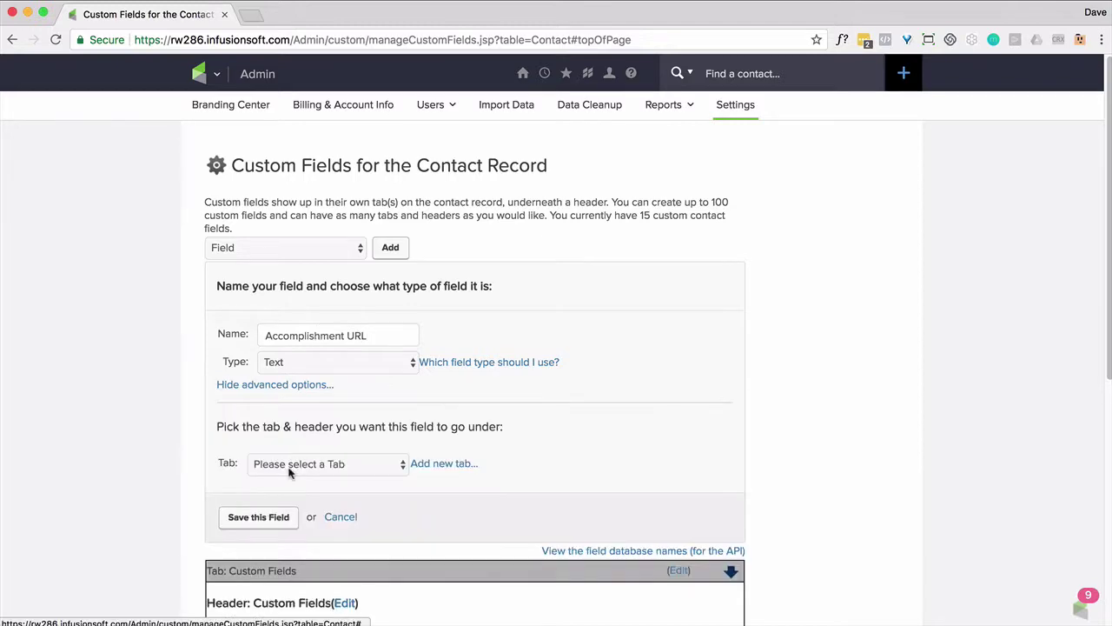
left_click(296, 463)
left_click(292, 491)
left_click(294, 493)
left_click(293, 509)
left_click(260, 545)
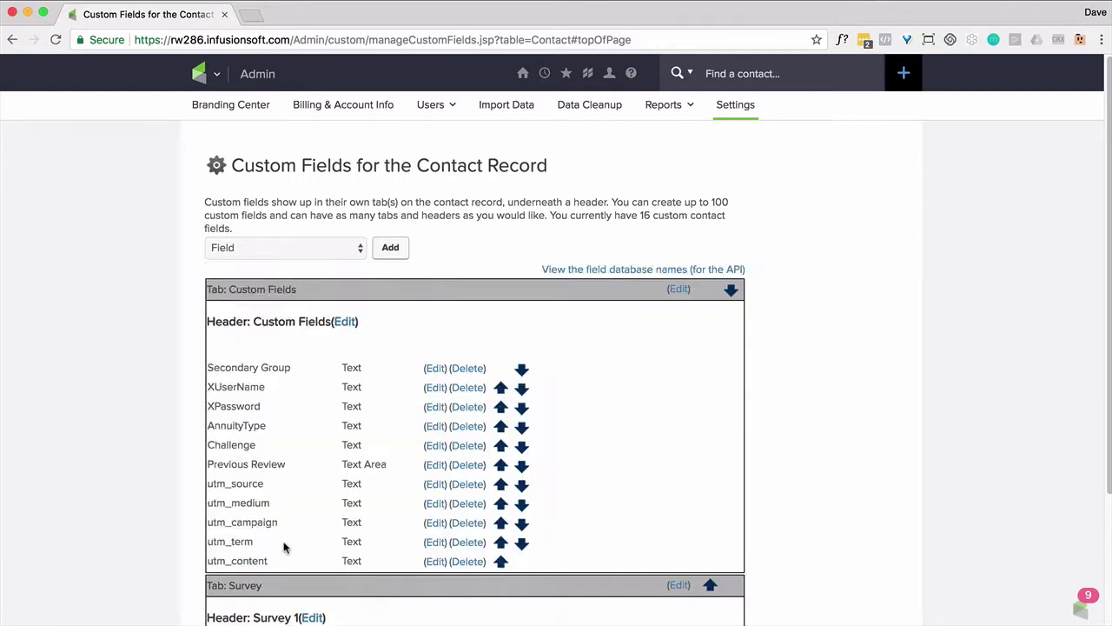
scroll(334, 516, "down", 3)
scroll(335, 516, "up", 3)
scroll(334, 516, "down", 3)
scroll(328, 513, "up", 3)
Create a Campaign Builder campaign named 'Survey' and place a Web Form submitted goal
left_click(220, 76)
left_click(467, 141)
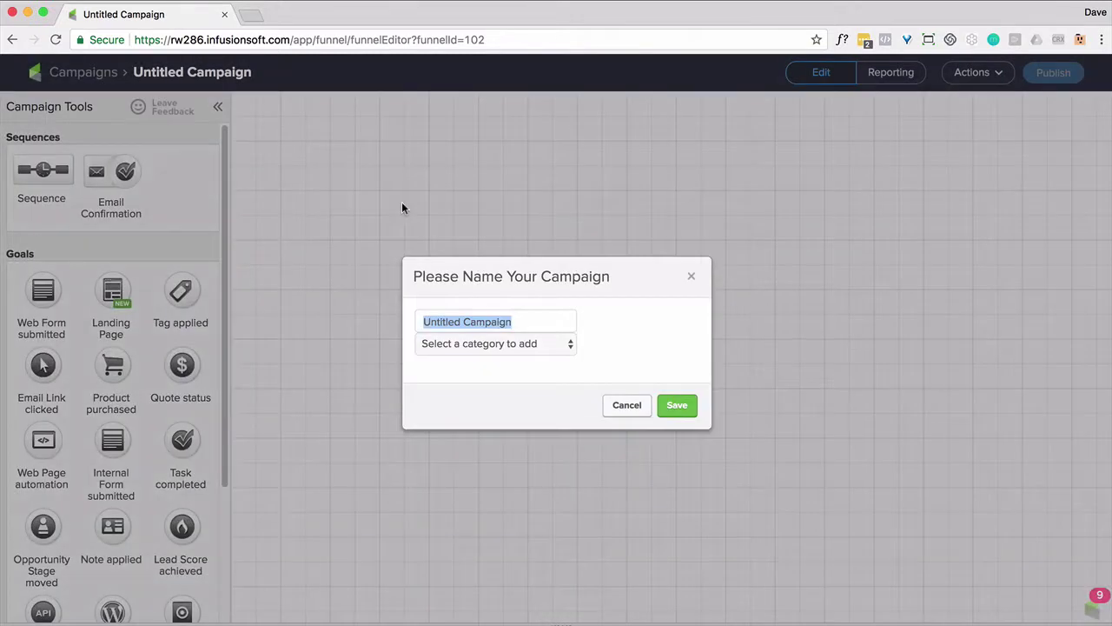
type("Survey")
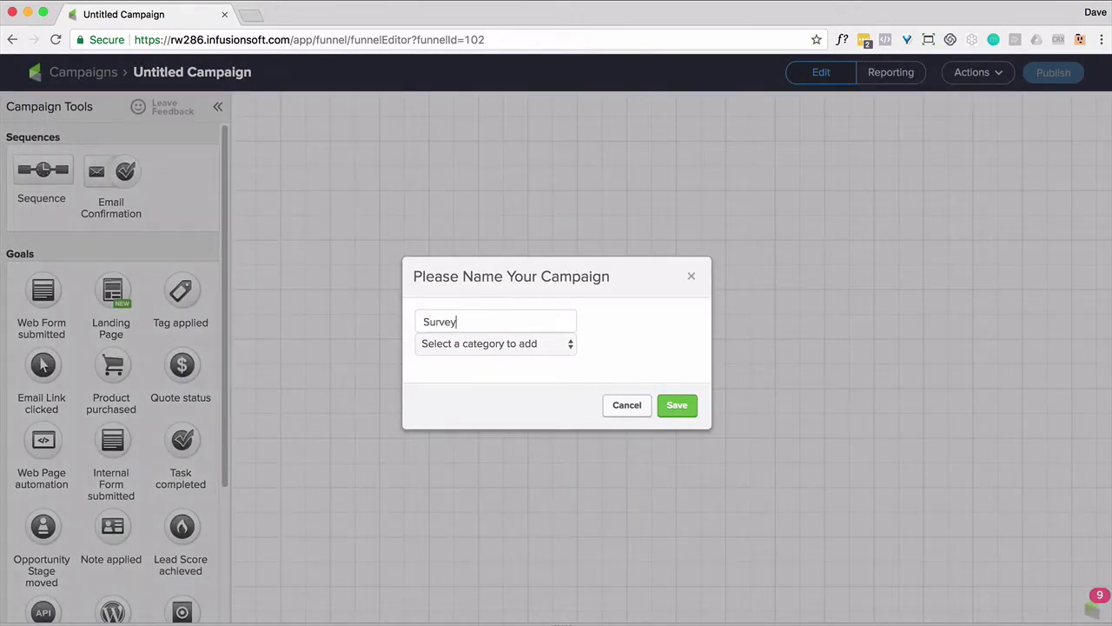
left_click(674, 405)
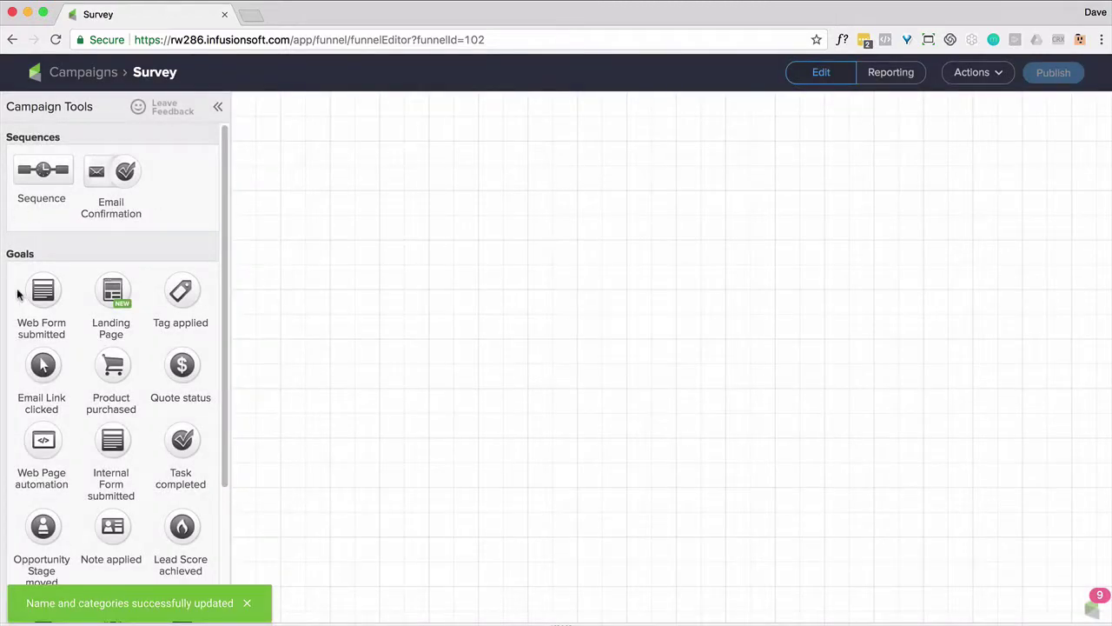
left_click_drag(41, 292, 305, 172)
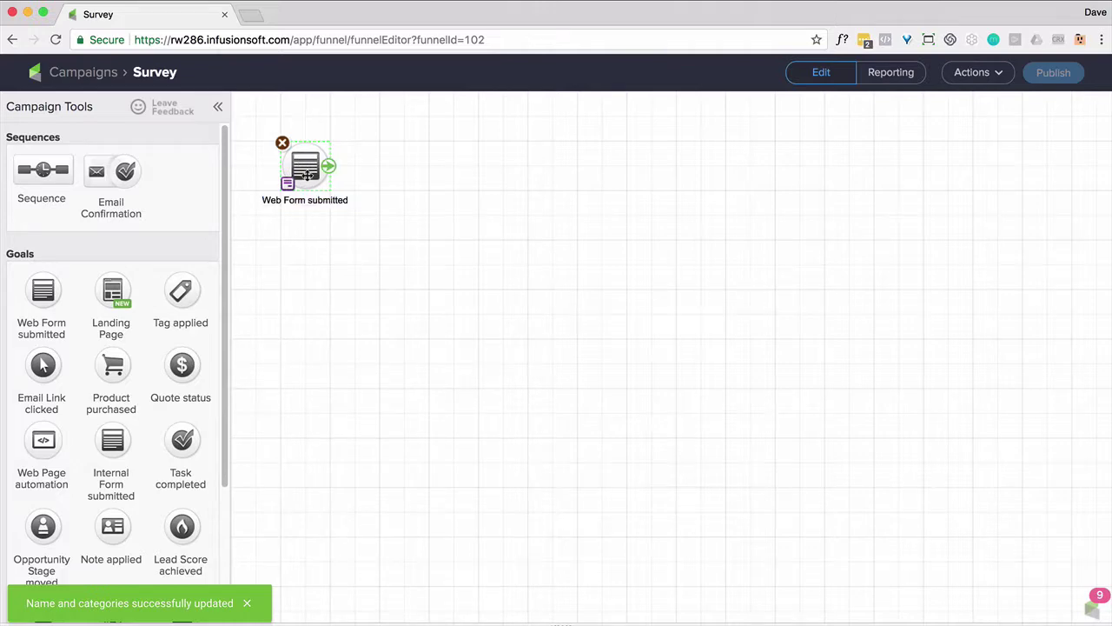
Add a required 'Gender' radio question above First Name with its answer options
double_click(306, 172)
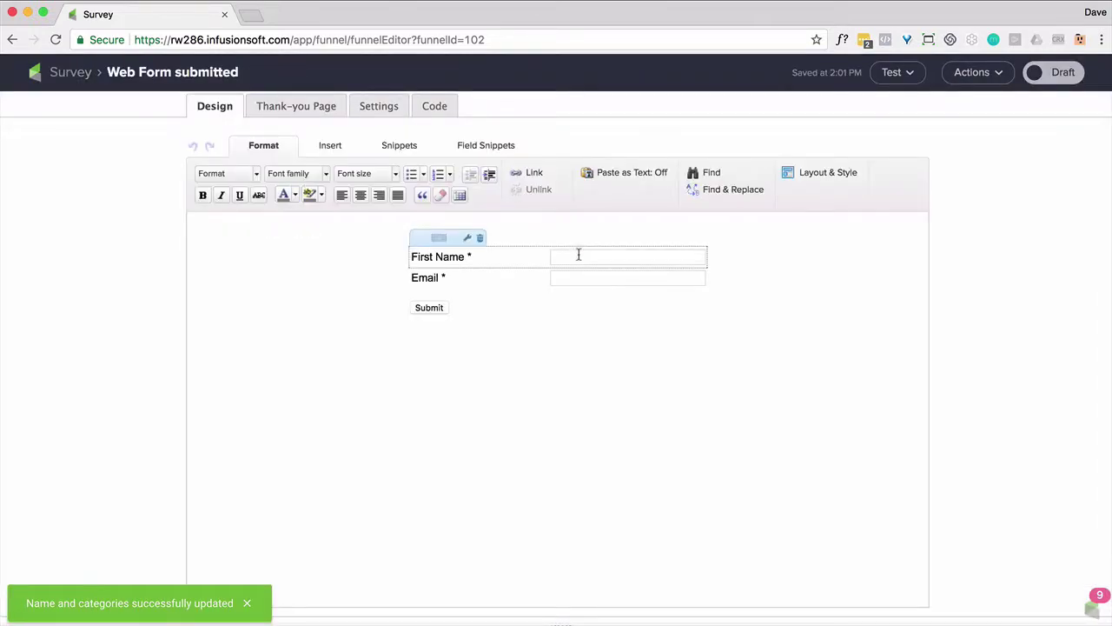
left_click(466, 147)
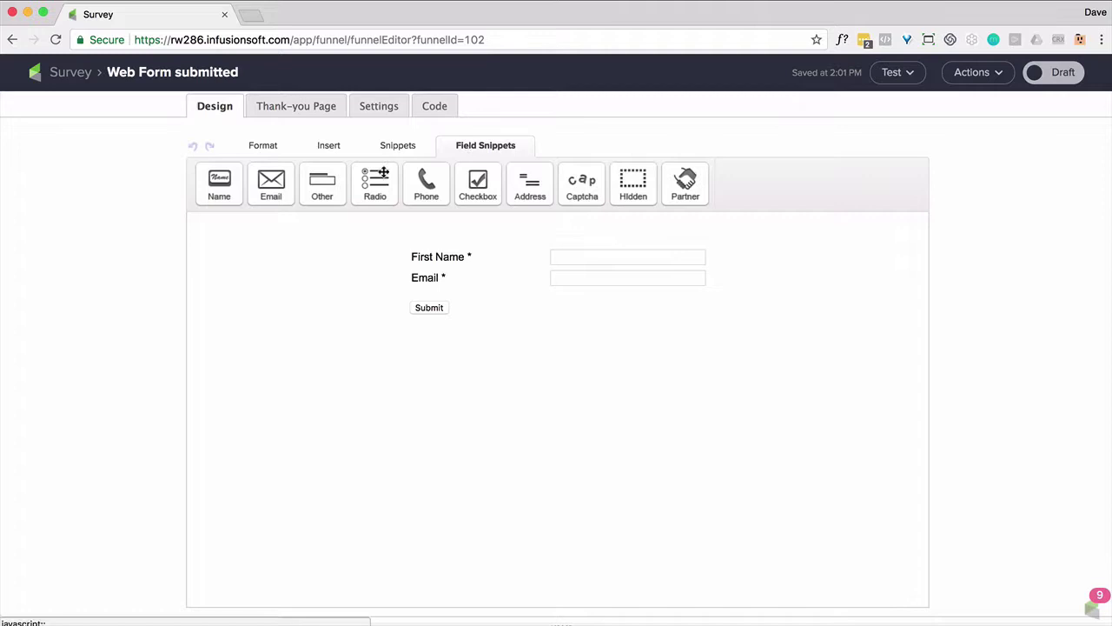
left_click_drag(382, 173, 462, 261)
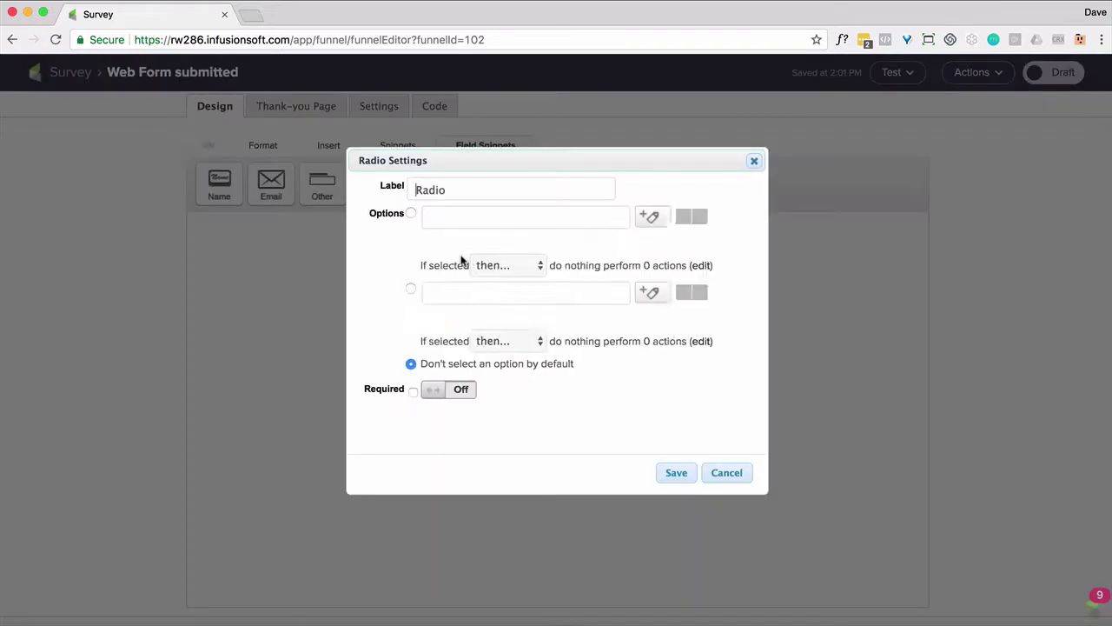
double_click(439, 189)
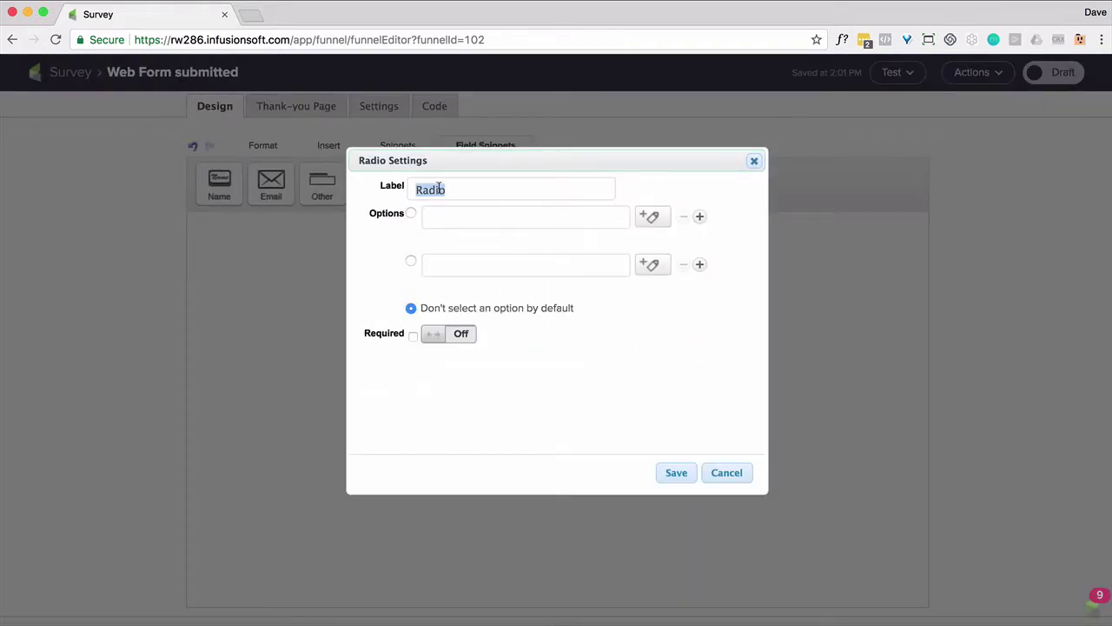
type("Gender")
left_click(479, 218)
type("Ma")
type("Woman")
left_click(413, 335)
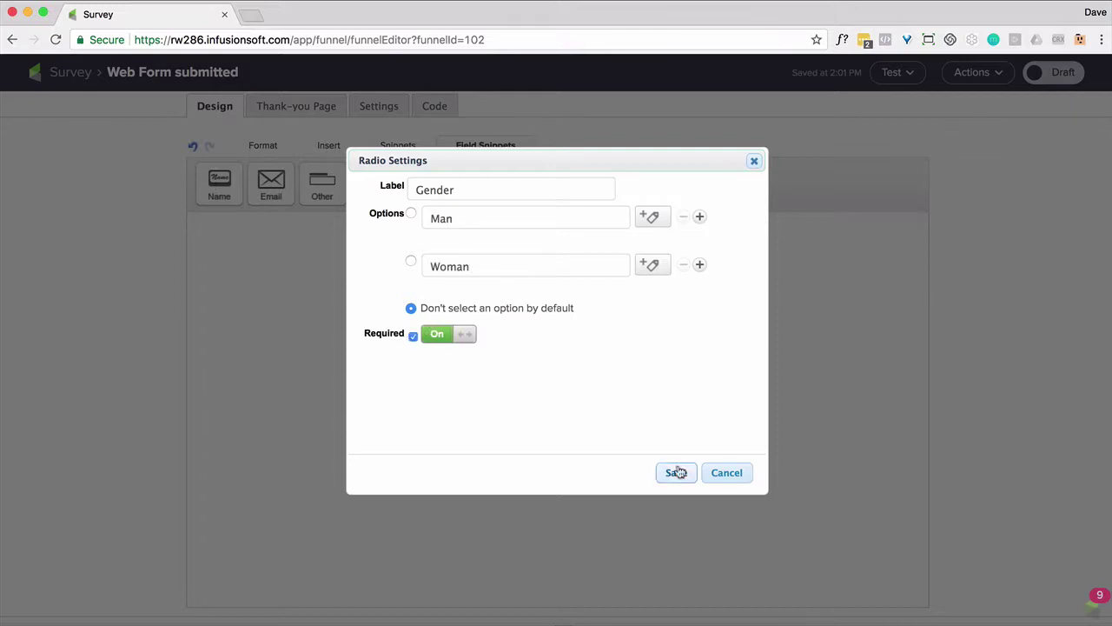
left_click(678, 475)
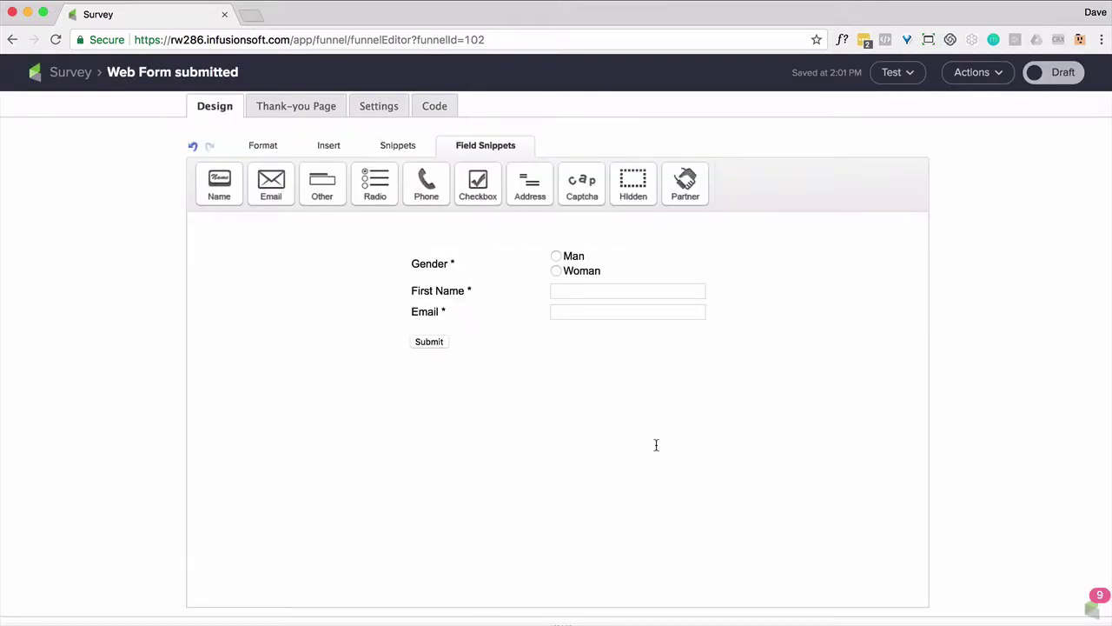
Add an 'Accomplish' radio question above Gender with first option 'Lose Weight'
mouse_move(588, 310)
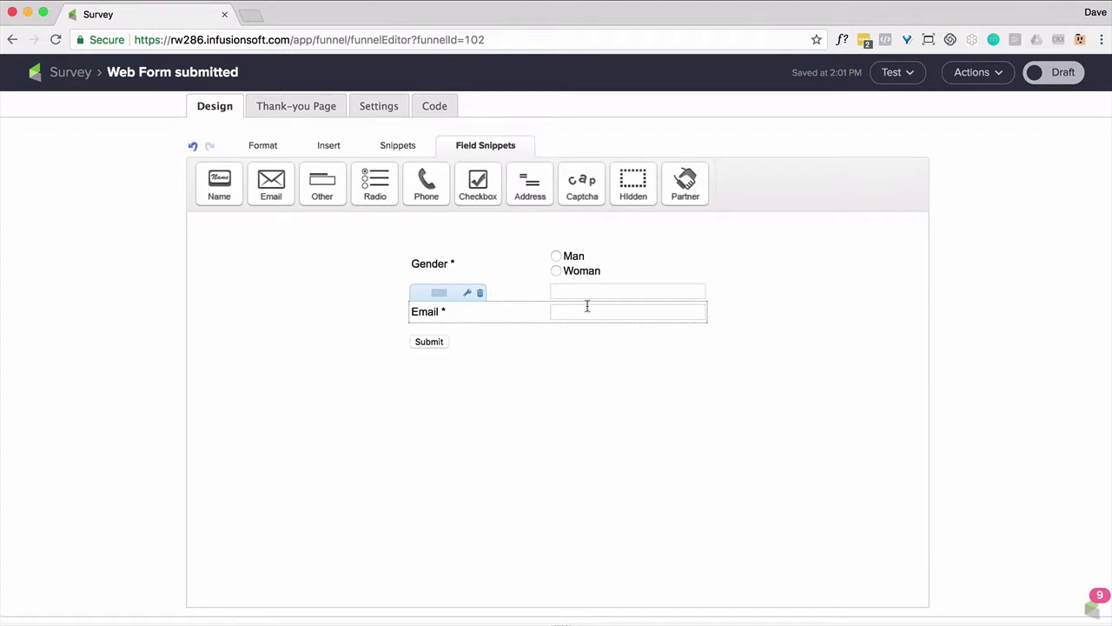
left_click_drag(375, 183, 486, 260)
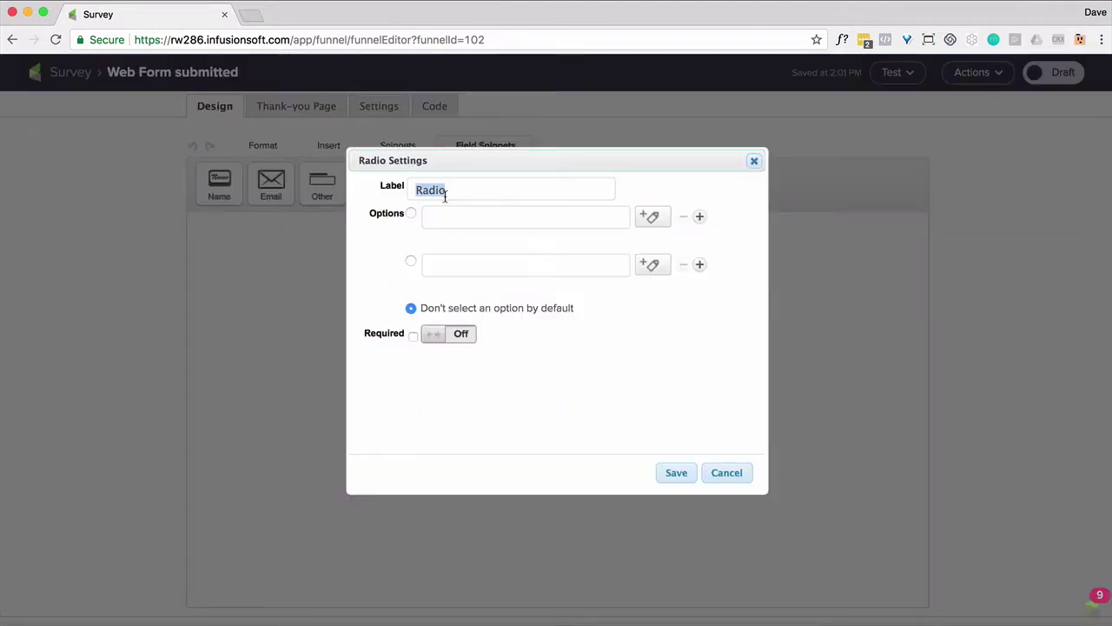
type("Accompl")
key("BackSpace")
key("BackSpace")
key("BackSpace")
key("BackSpace")
type("complish")
left_click(531, 222)
type("Lose Weight")
Add 'Make More Money' and 'Better Relationships' options, make Accomplish required, and save
left_click(507, 268)
type("Make More Money")
left_click(700, 264)
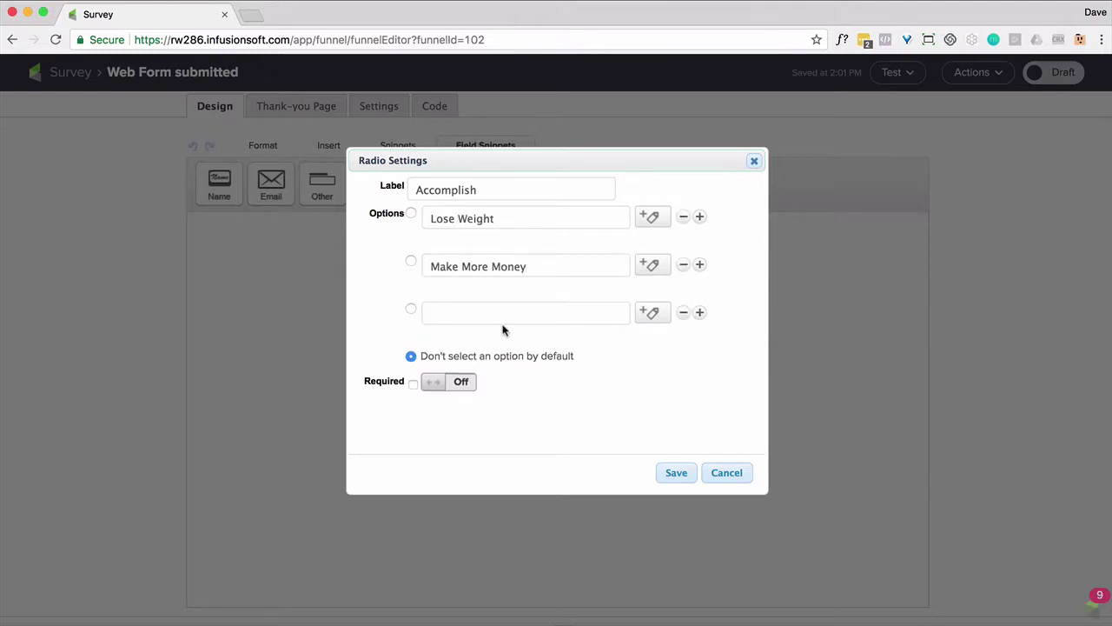
left_click(499, 316)
type("Better Relationships")
left_click(448, 382)
left_click(681, 473)
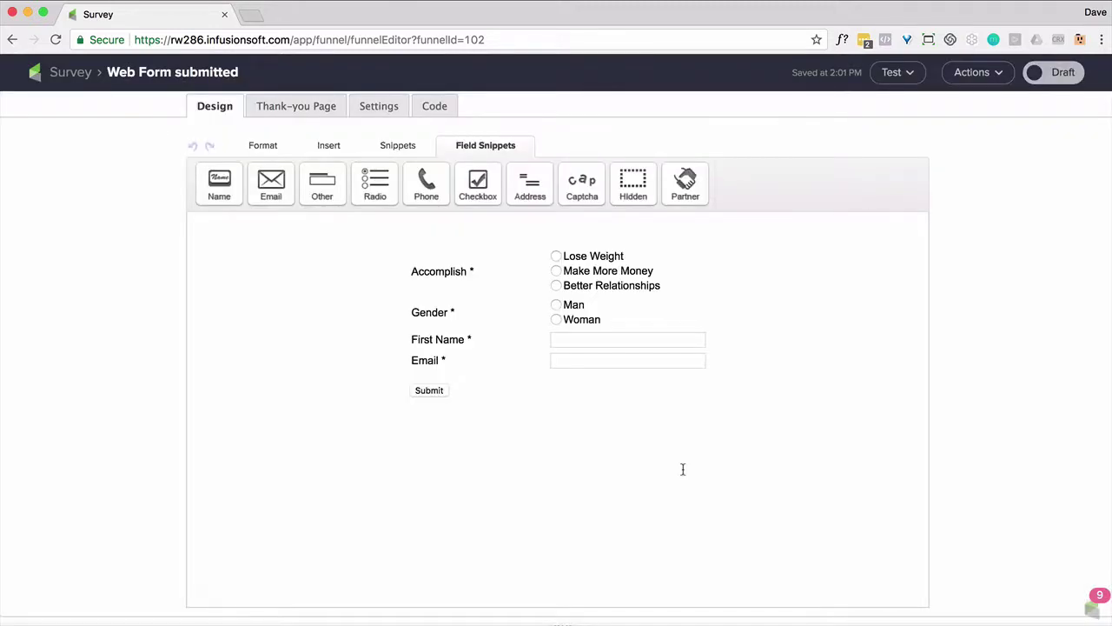
Review the Thank-you Page, Settings and Code tabs, set the form to Ready, and return
left_click(278, 108)
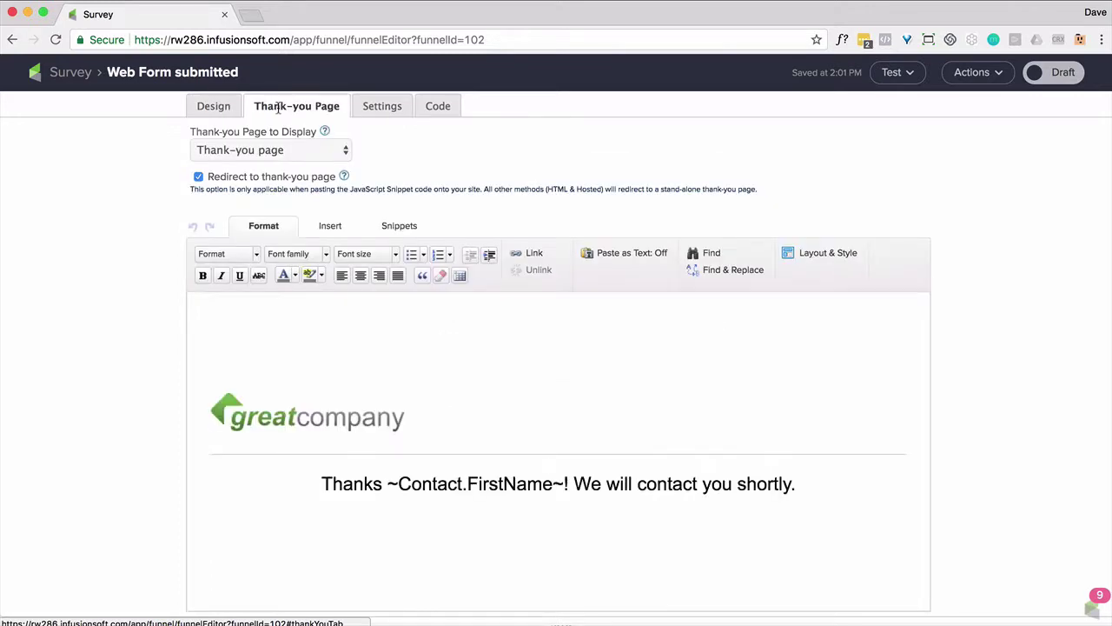
left_click(387, 111)
left_click(429, 109)
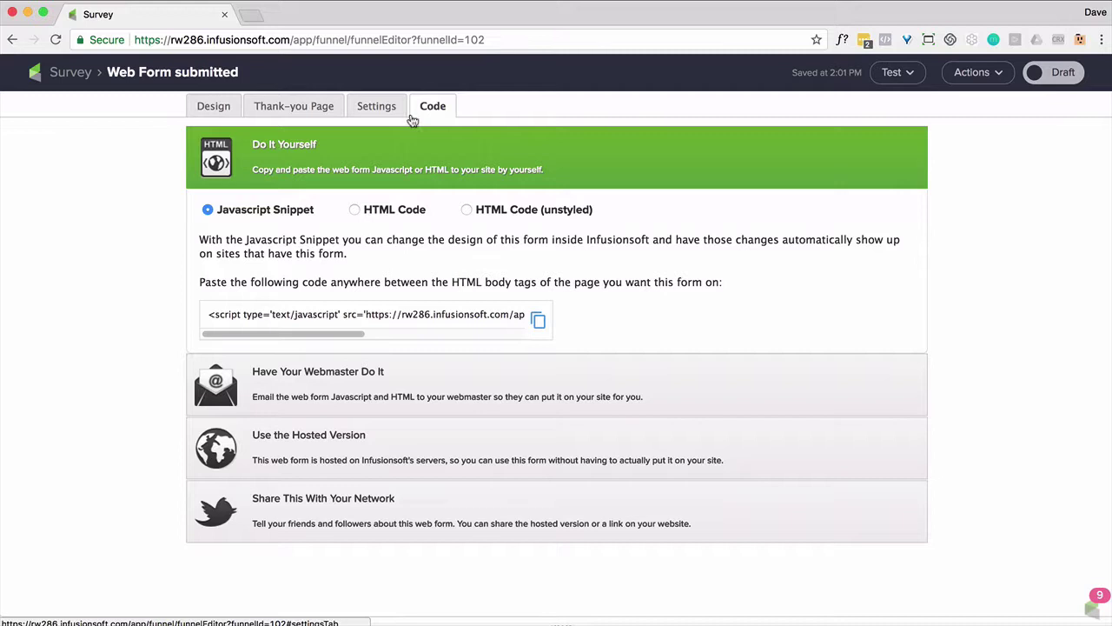
left_click(1053, 79)
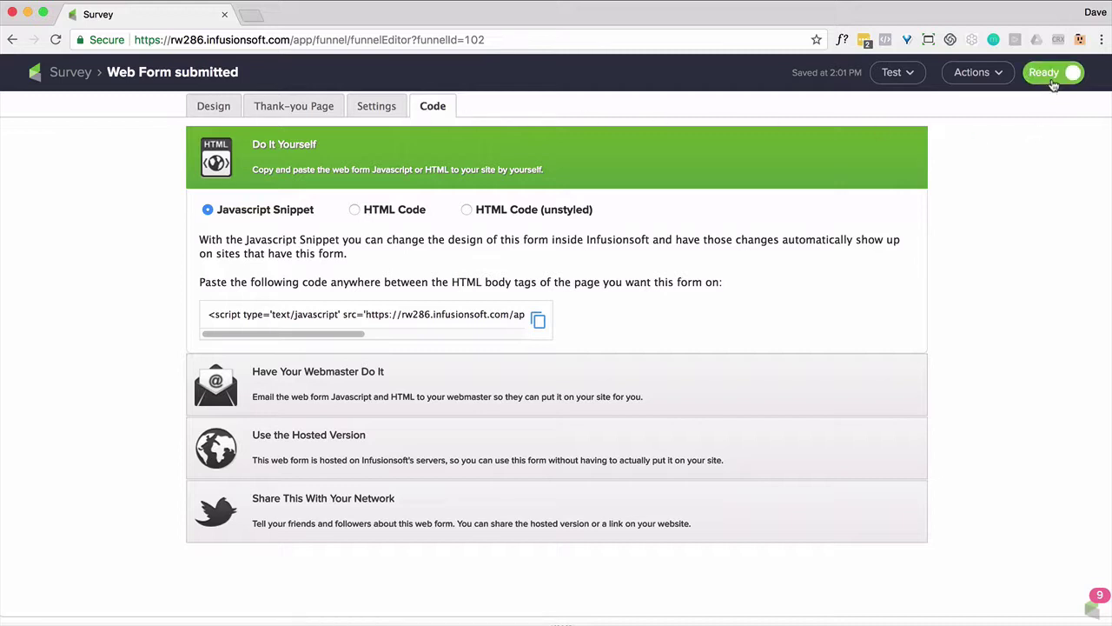
left_click(87, 73)
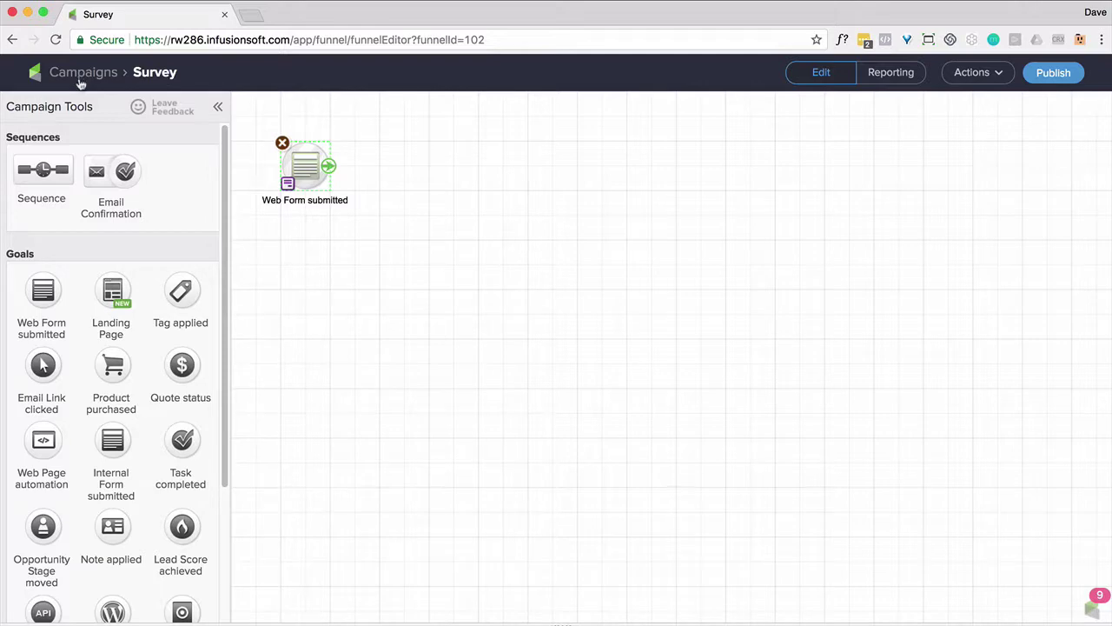
Add a sequence 'Accomplishment - Lose Weight' linked from the web form goal, then open it
left_click_drag(46, 173, 422, 167)
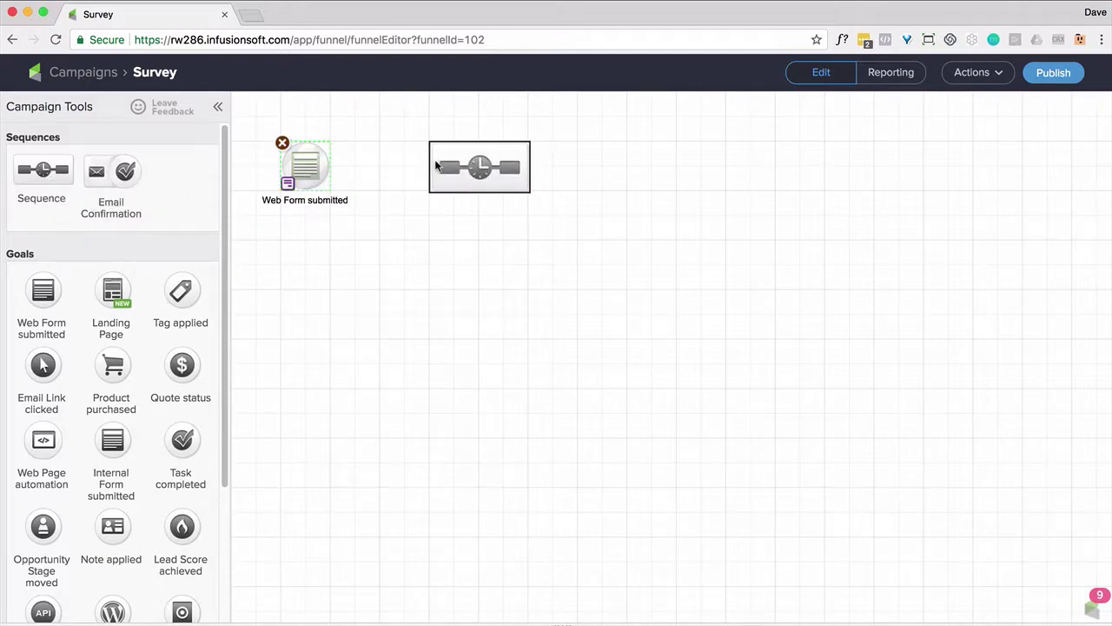
left_click_drag(437, 166, 437, 166)
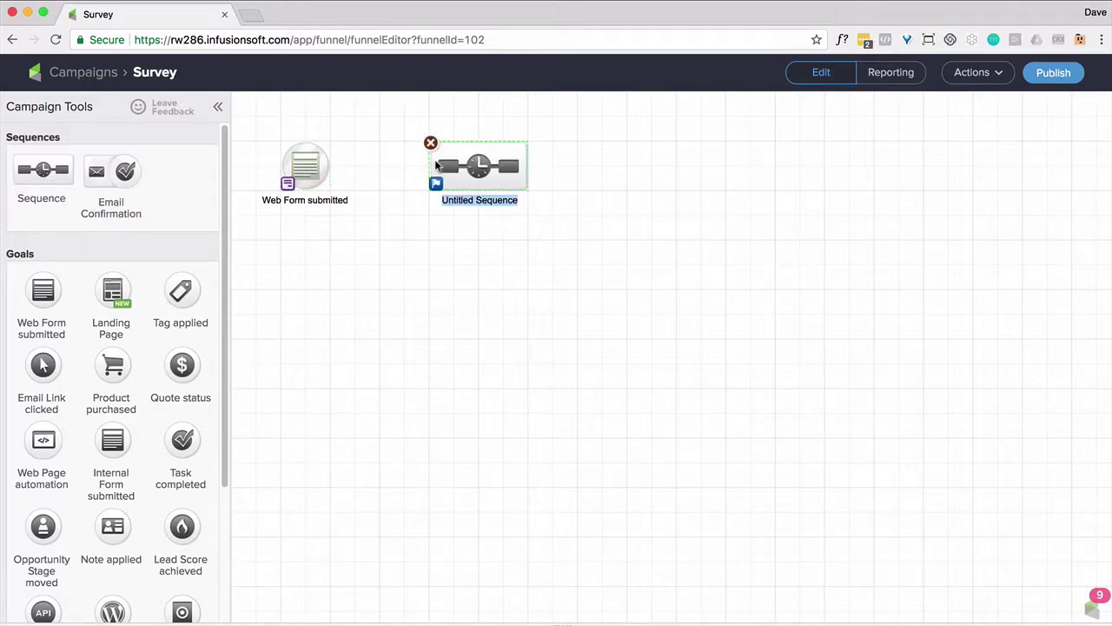
type("a")
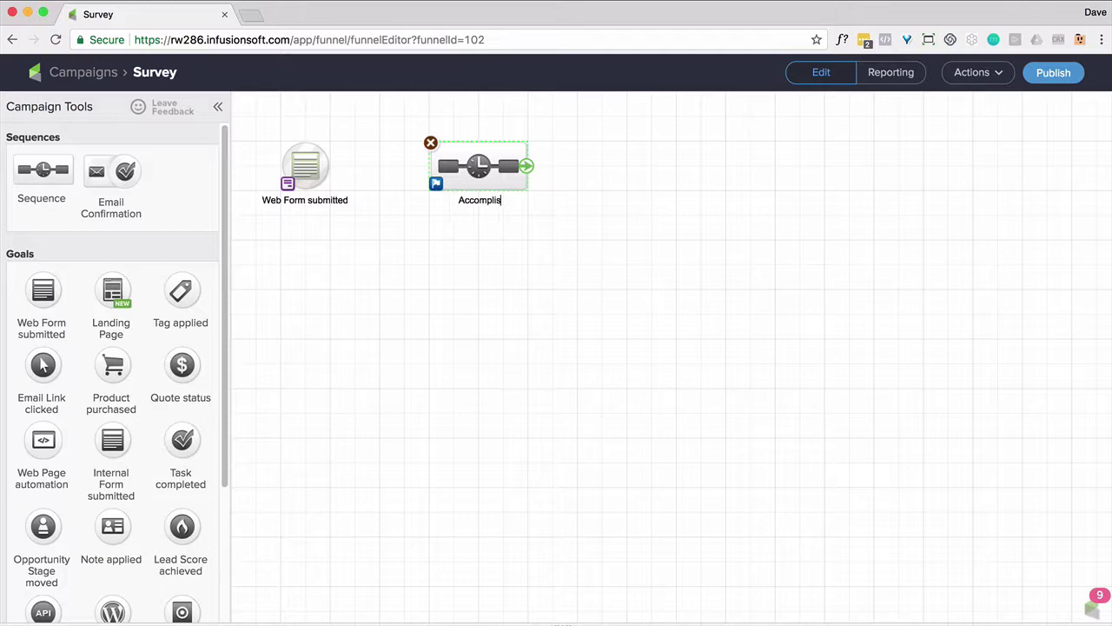
type("ccomplishM")
key("BackSpace")
type("ment - Lose Weight")
left_click(471, 348)
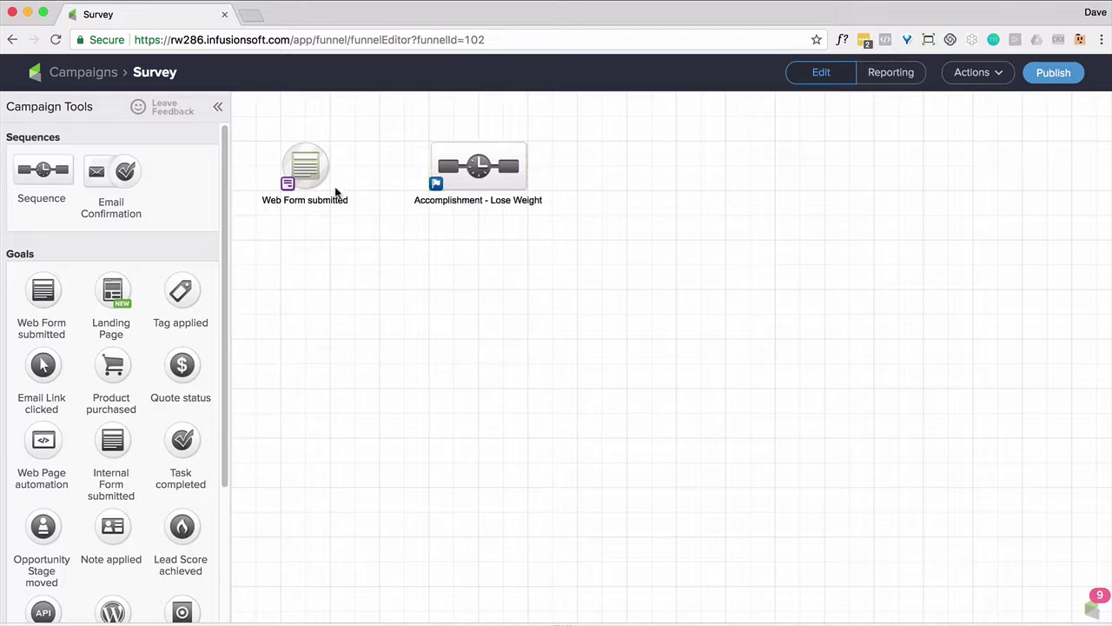
left_click_drag(330, 168, 471, 167)
double_click(470, 168)
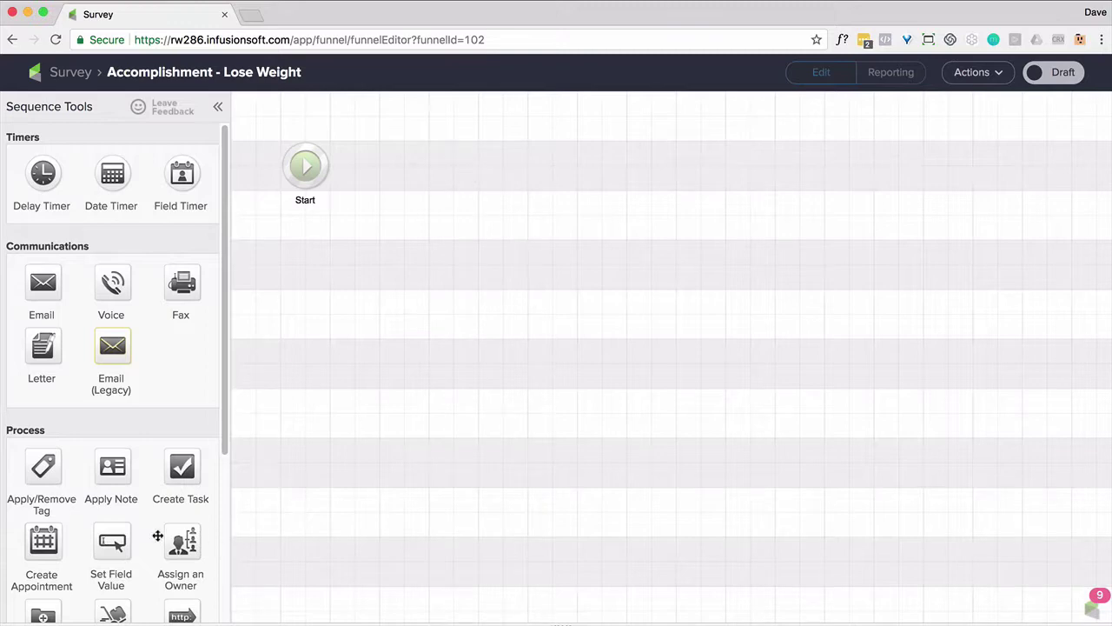
Add a Set Field Value step after Start that updates the Accomplishment field
left_click_drag(119, 543, 397, 161)
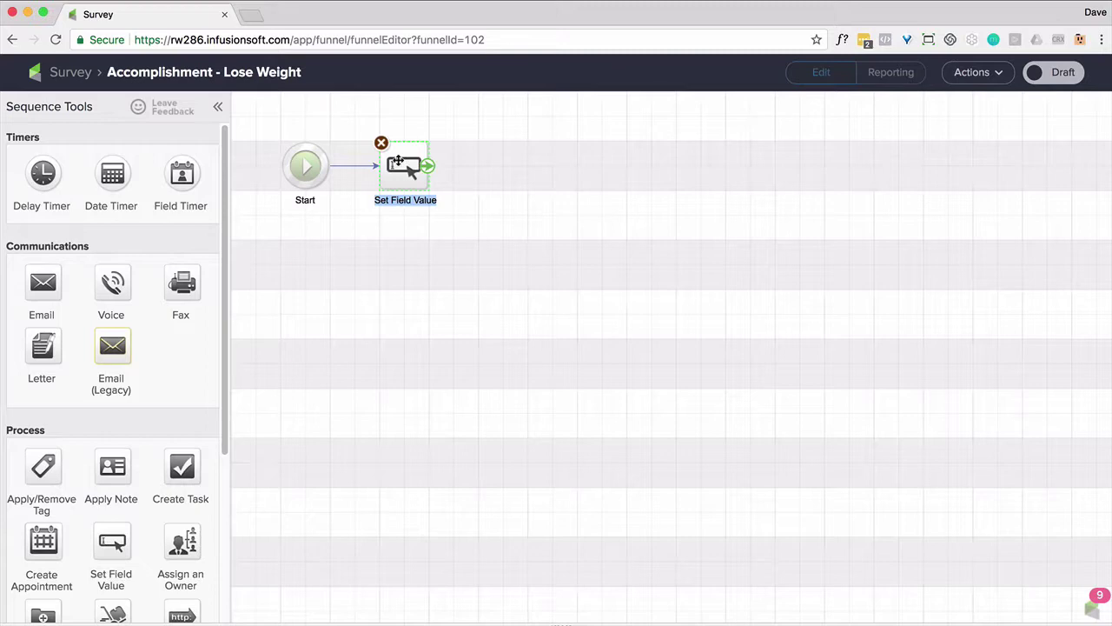
double_click(397, 162)
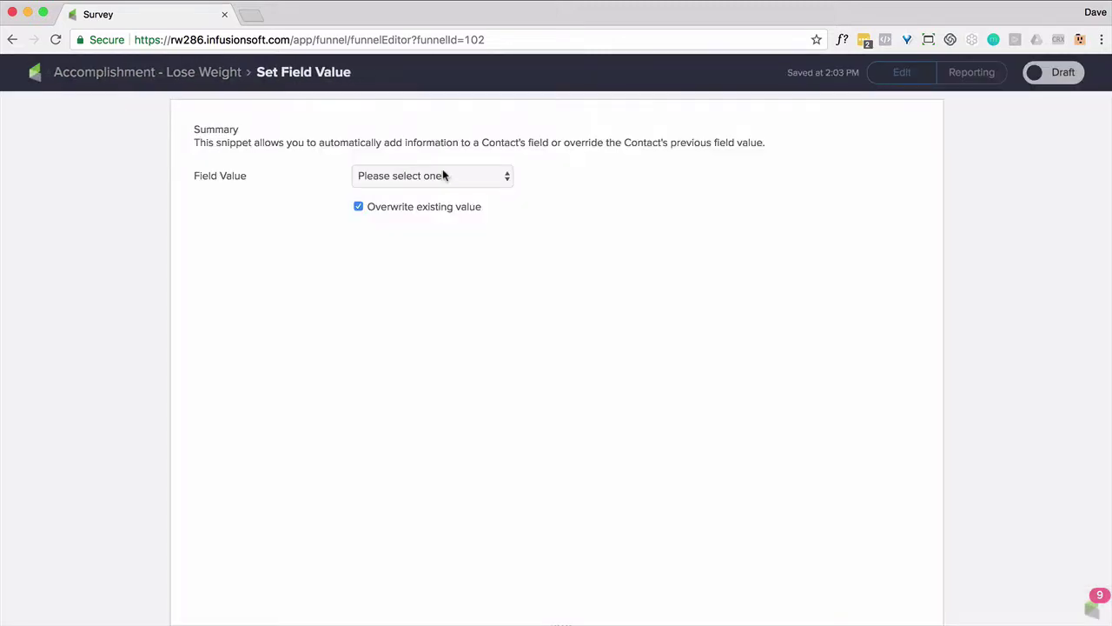
left_click(452, 174)
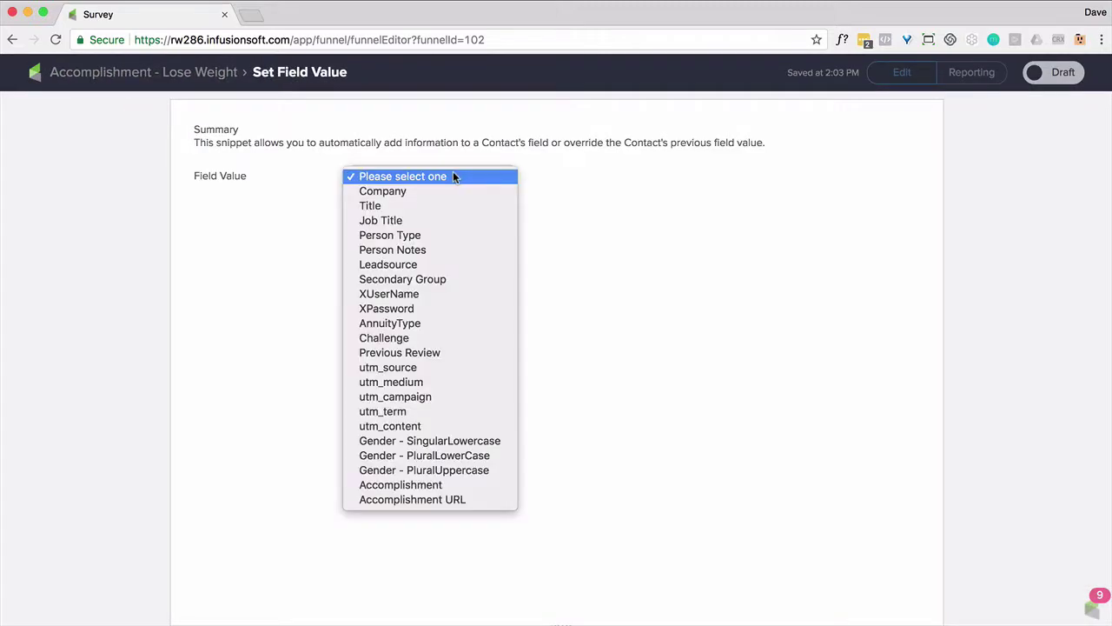
left_click(434, 485)
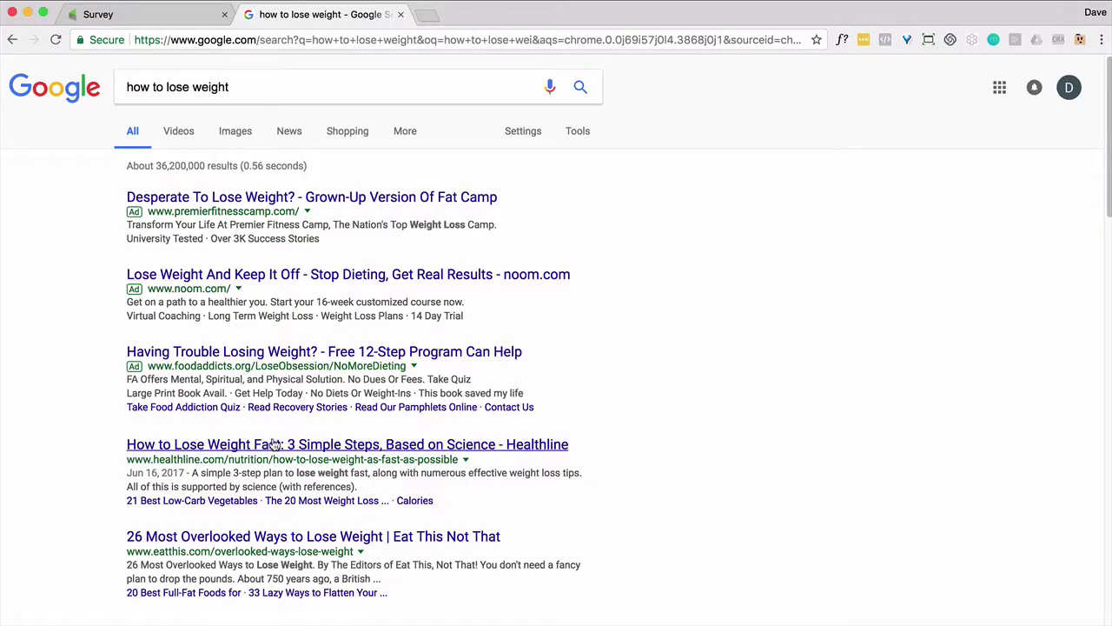
Copy the Healthline weight-loss article's URL and close the article
left_click(274, 445)
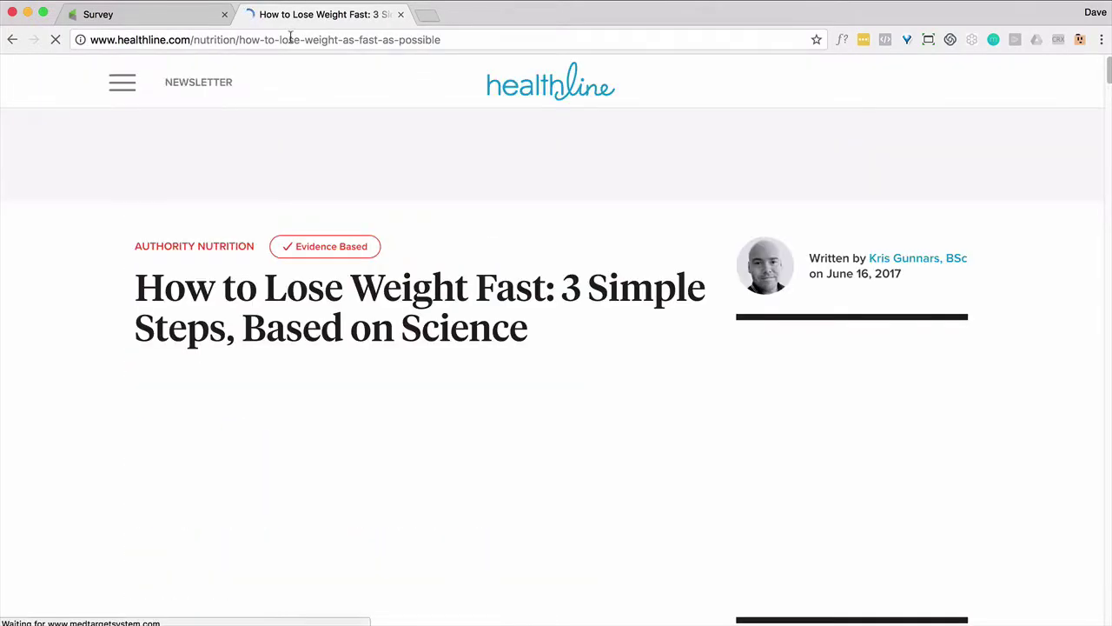
left_click(289, 40)
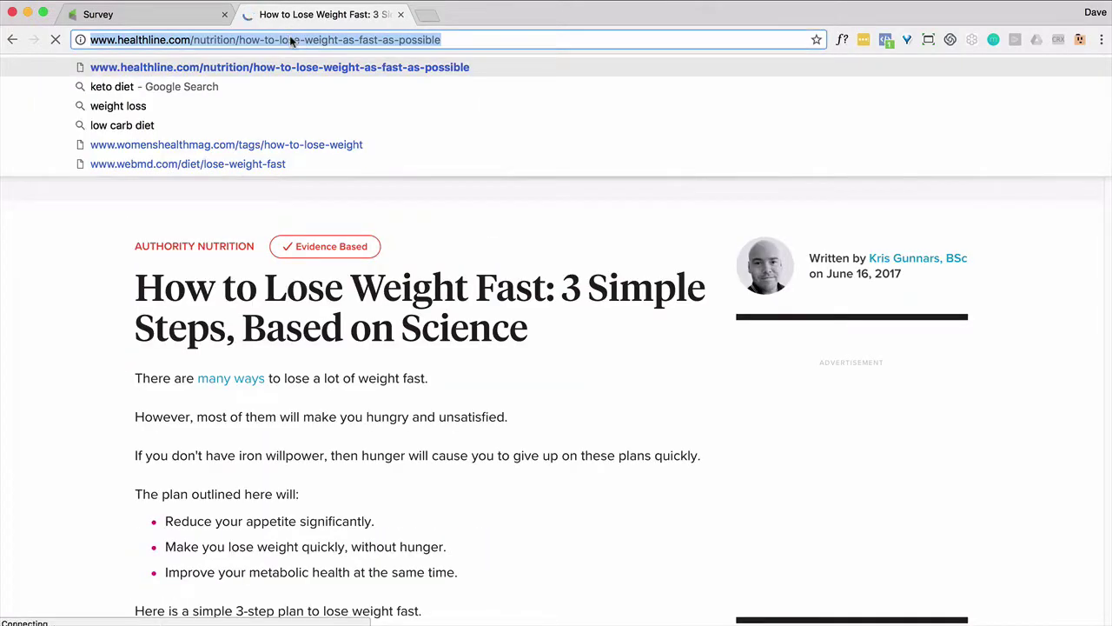
left_click(400, 14)
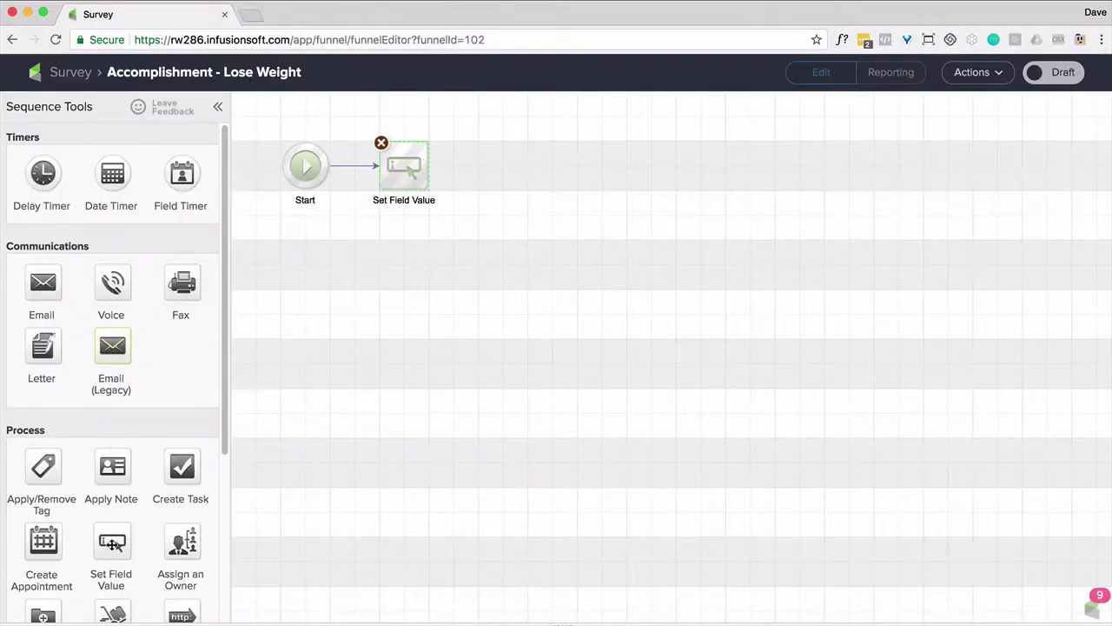
Add a second Set Field Value step that writes the pasted Healthline link into Accomplishment URL, marked ready
left_click_drag(111, 560, 491, 159)
double_click(491, 160)
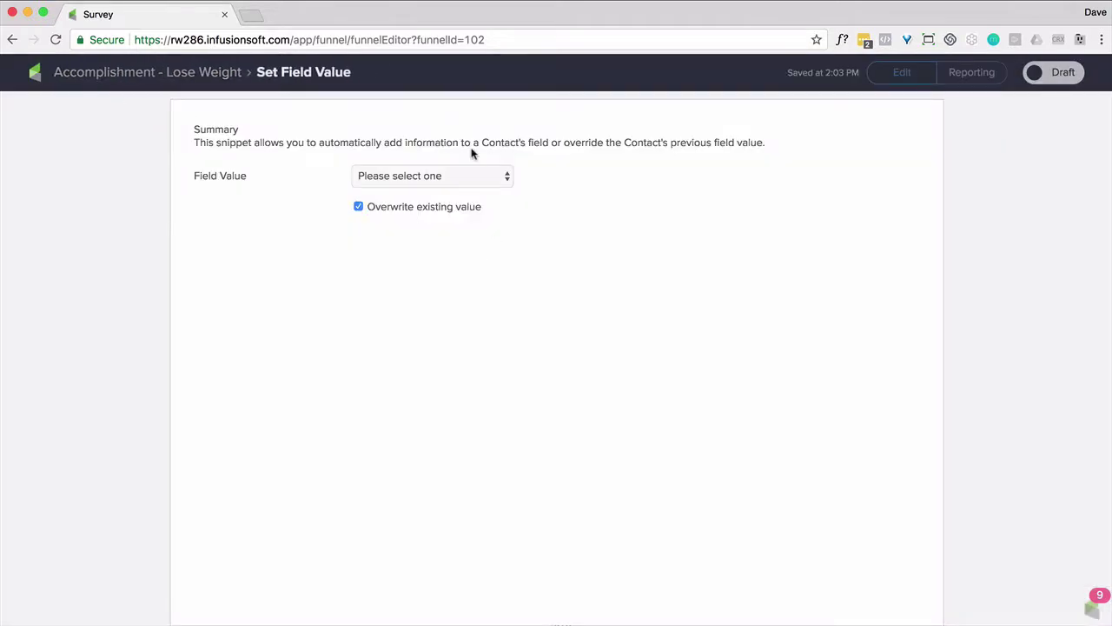
left_click(497, 178)
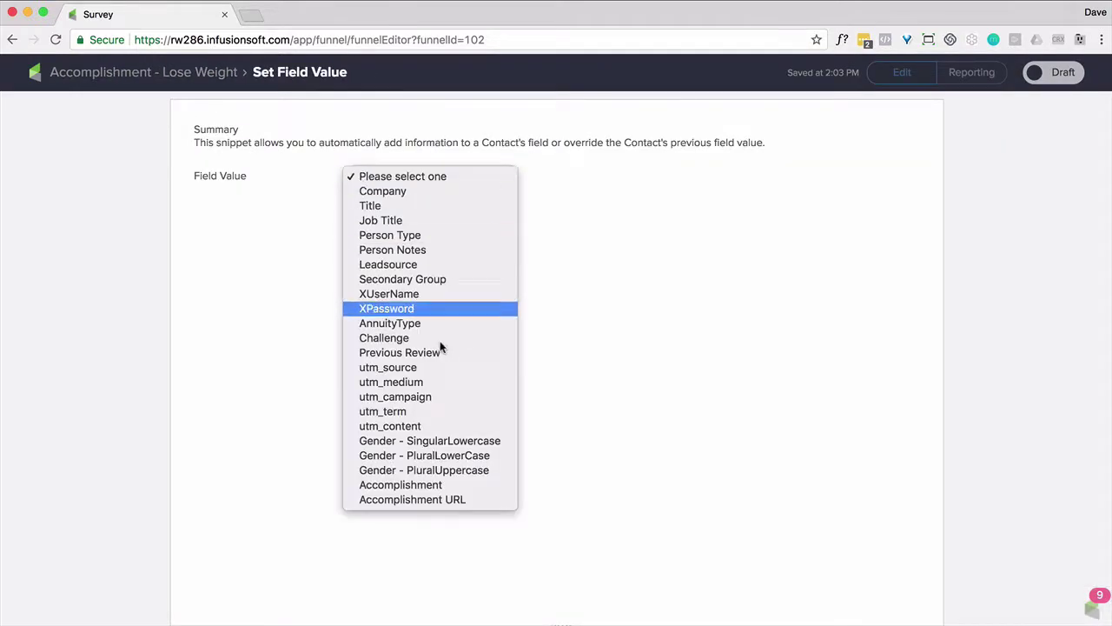
left_click(430, 501)
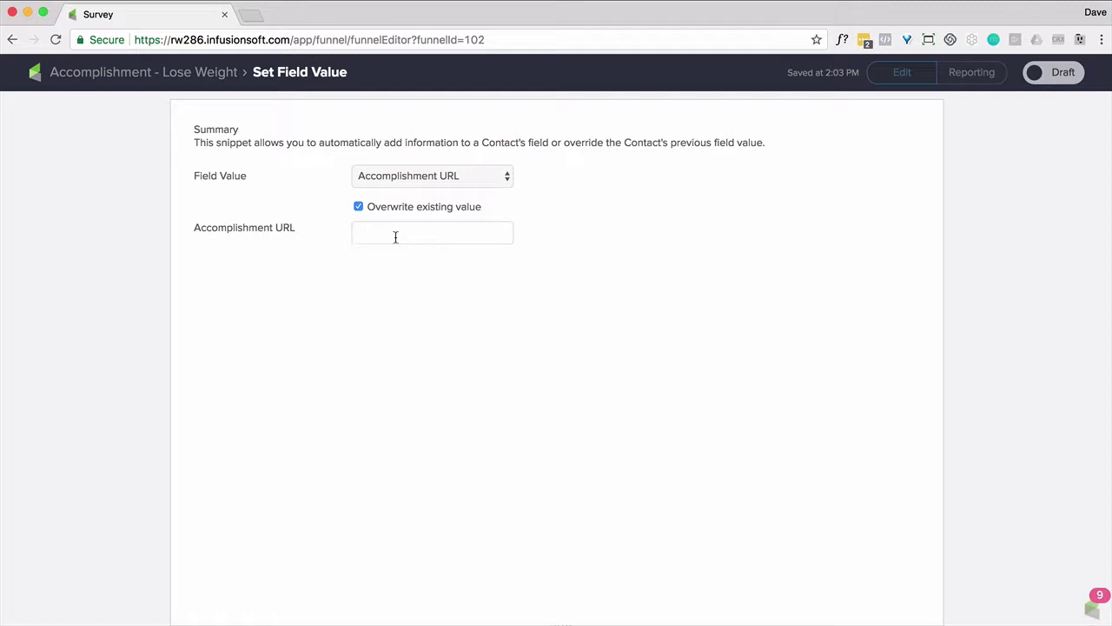
left_click(395, 236)
key("super+v")
left_click(1054, 76)
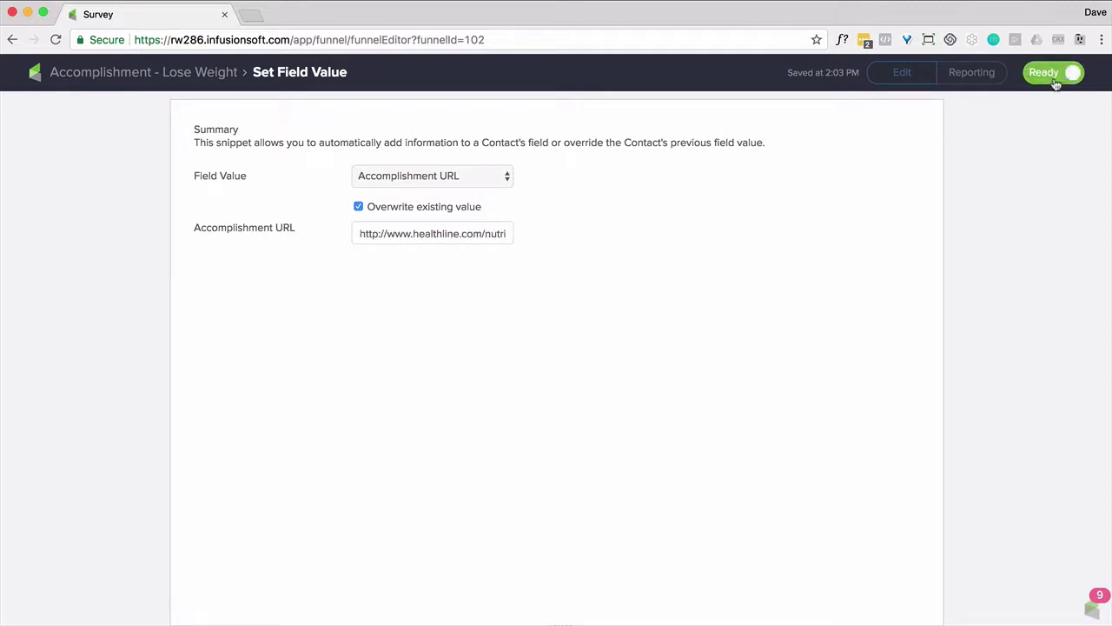
left_click(126, 74)
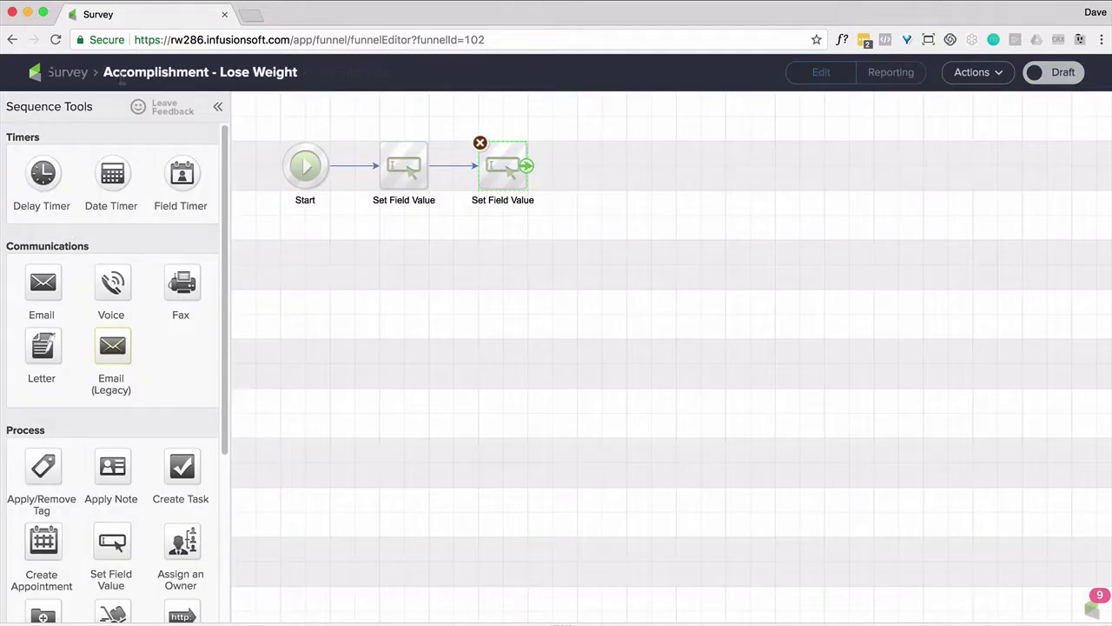
left_click(57, 77)
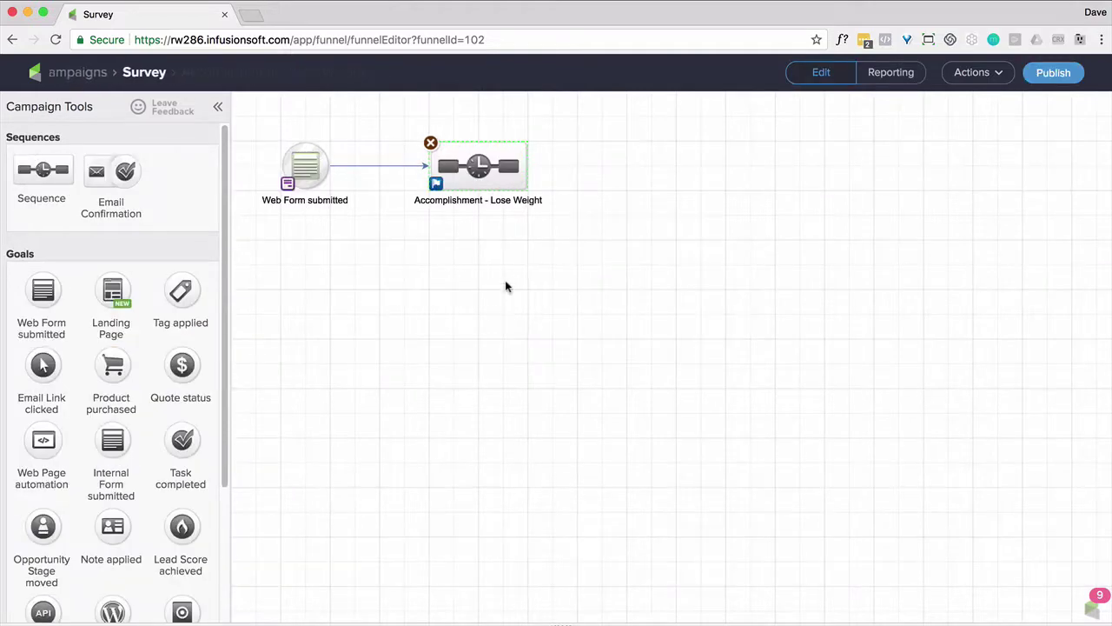
Copy the Lose Weight sequence and relabel the copy 'Make More Money'
double_click(313, 175)
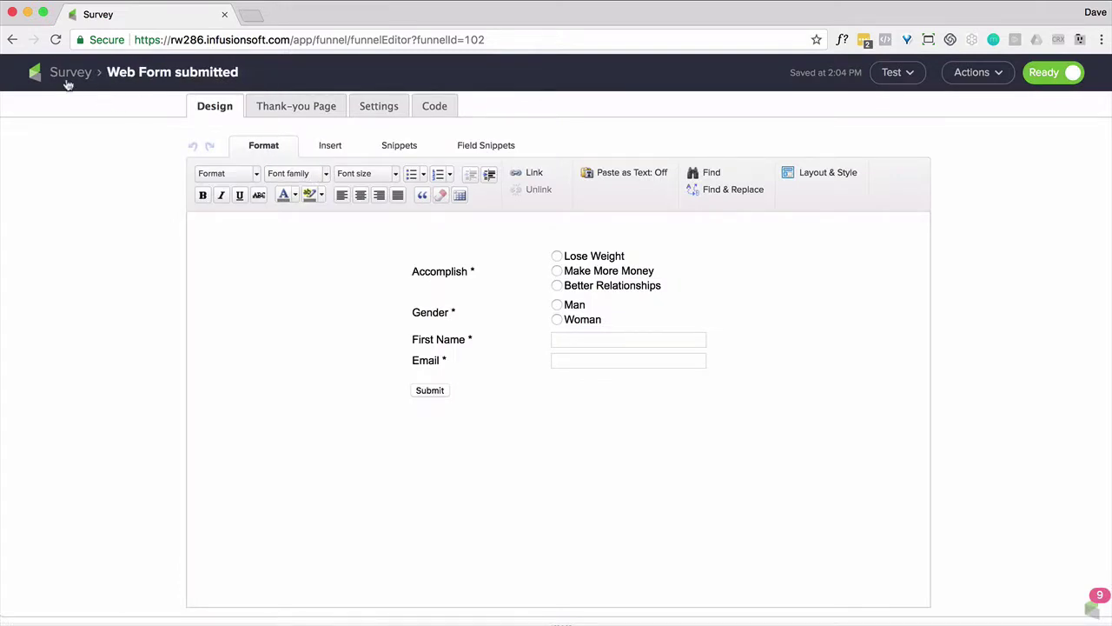
left_click(67, 78)
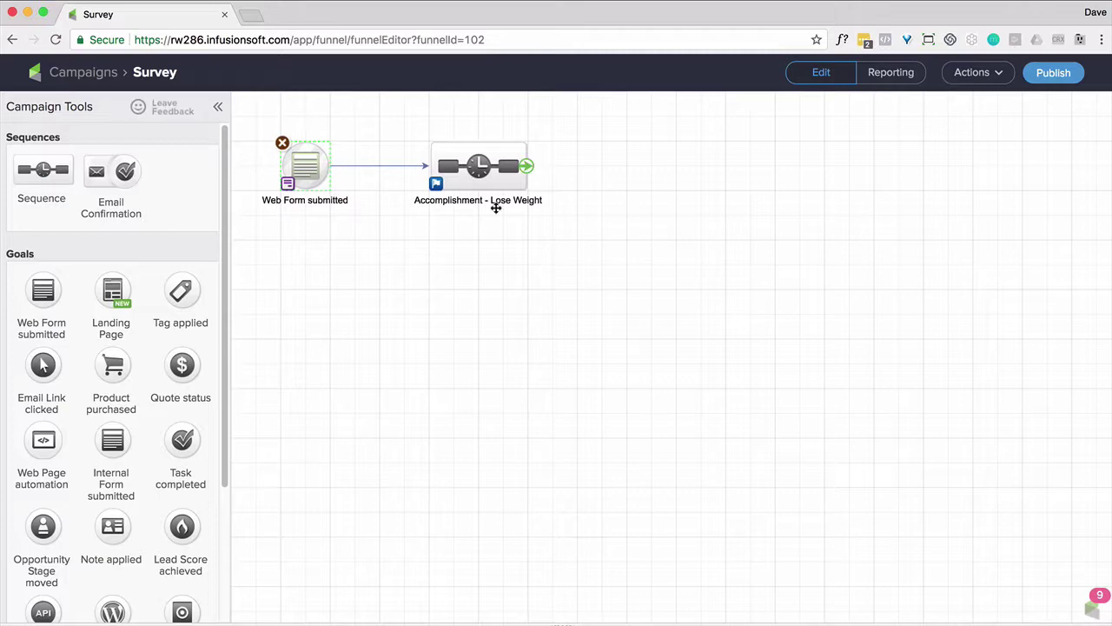
left_click(496, 200)
key("ctrl+c")
key("ctrl+v")
double_click(539, 299)
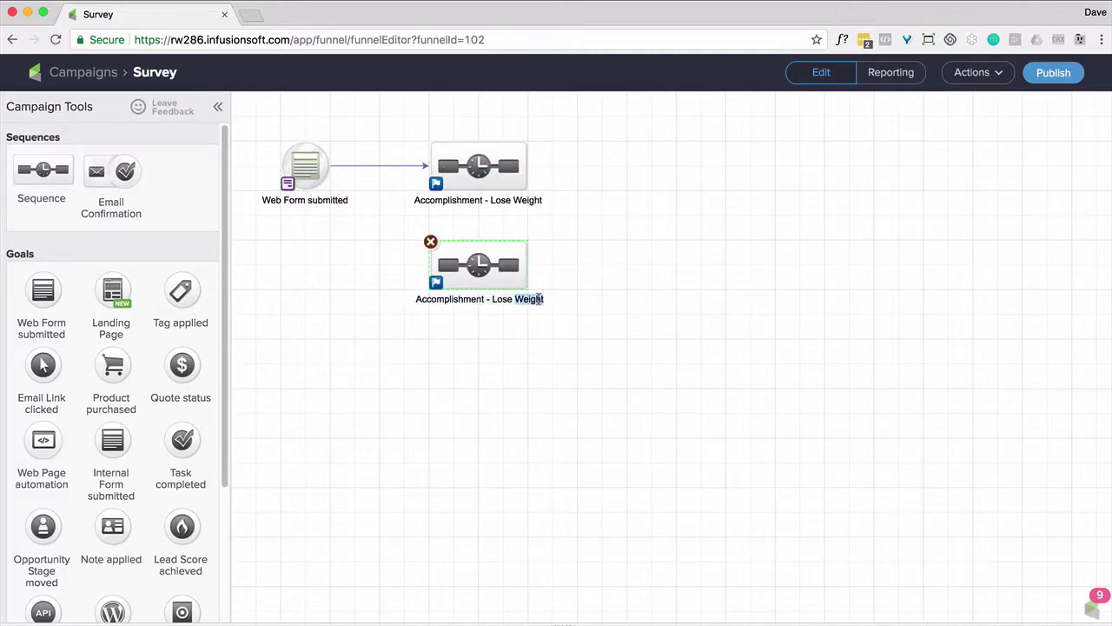
key("BackSpace")
key("BackSpace")
key("BackSpace")
key("BackSpace")
key("BackSpace")
key("BackSpace")
type("Make More Money")
left_click(492, 323)
Add another copy below, labelled 'Better Relationships', and connect the web form branch to it
left_click(531, 285)
key("ctrl+c")
key("ctrl+v")
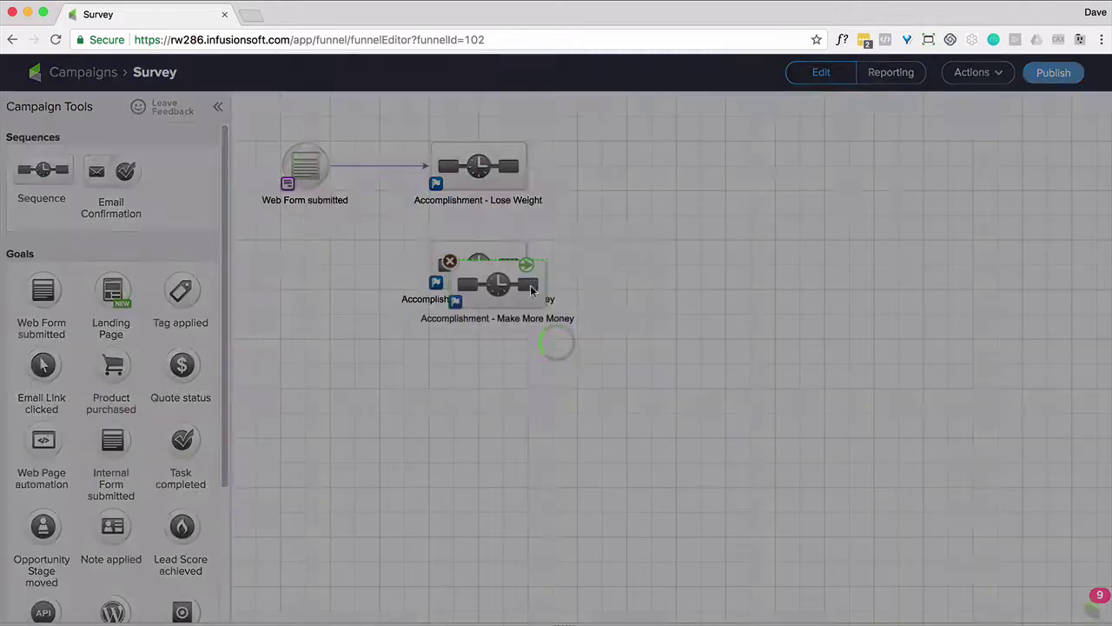
left_click_drag(530, 285, 477, 368)
double_click(530, 398)
key("BackSpace")
key("BackSpace")
key("BackSpace")
key("BackSpace")
key("BackSpace")
key("BackSpace")
key("BackSpace")
key("BackSpace")
key("BackSpace")
key("BackSpace")
key("BackSpace")
key("BackSpace")
key("BackSpace")
key("BackSpace")
key("BackSpace")
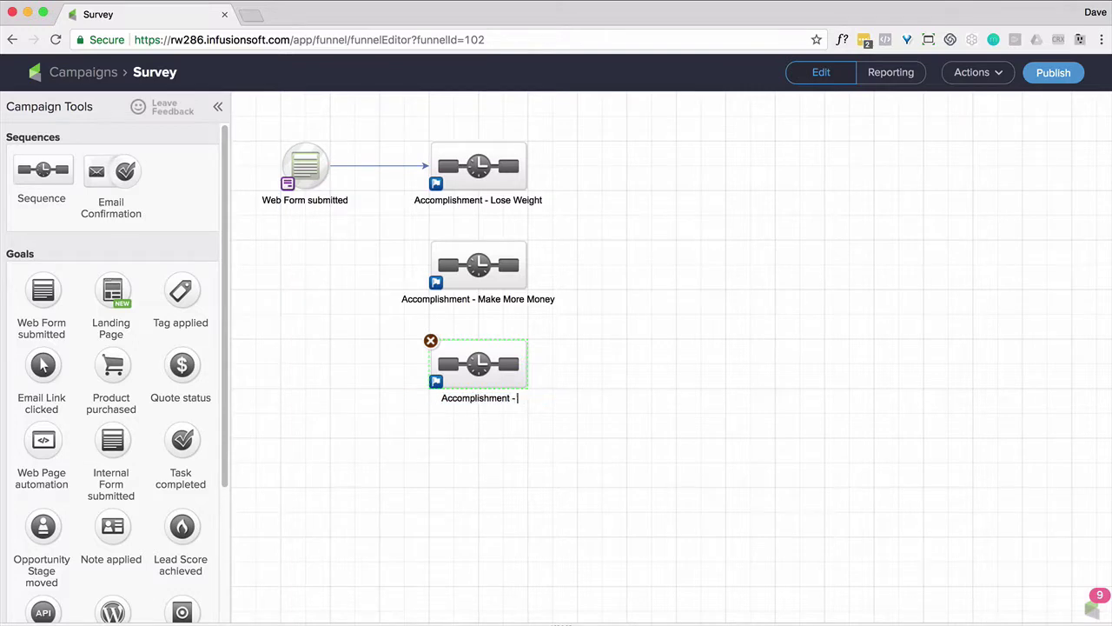
type("Better Relationships")
key("Return")
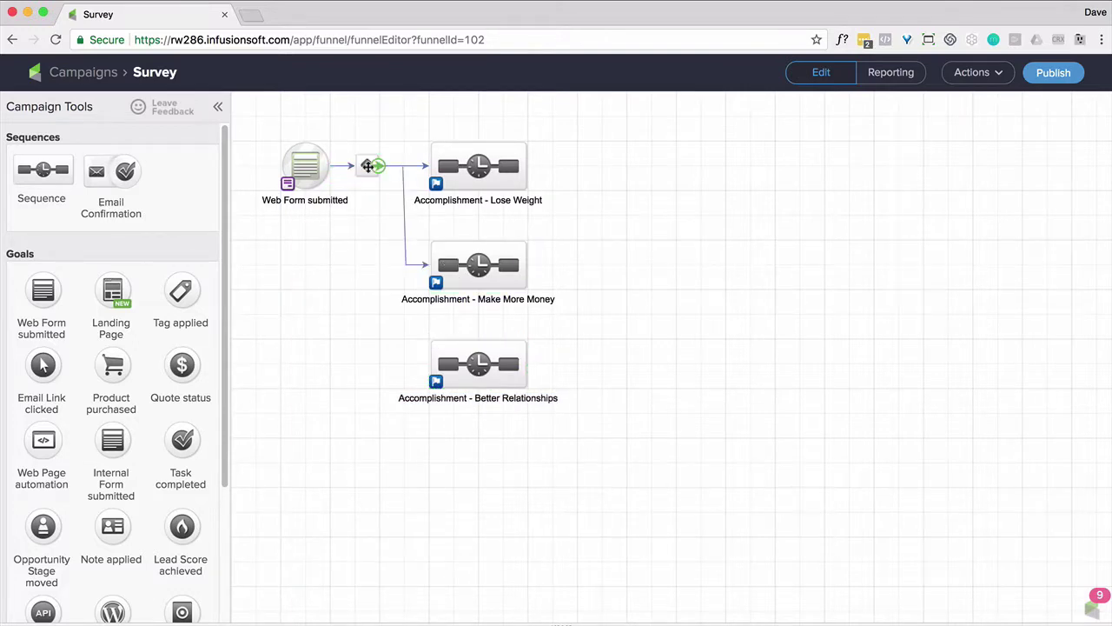
left_click_drag(367, 165, 443, 352)
Open the Better Relationships sequence, then go back to the Survey campaign canvas
double_click(438, 360)
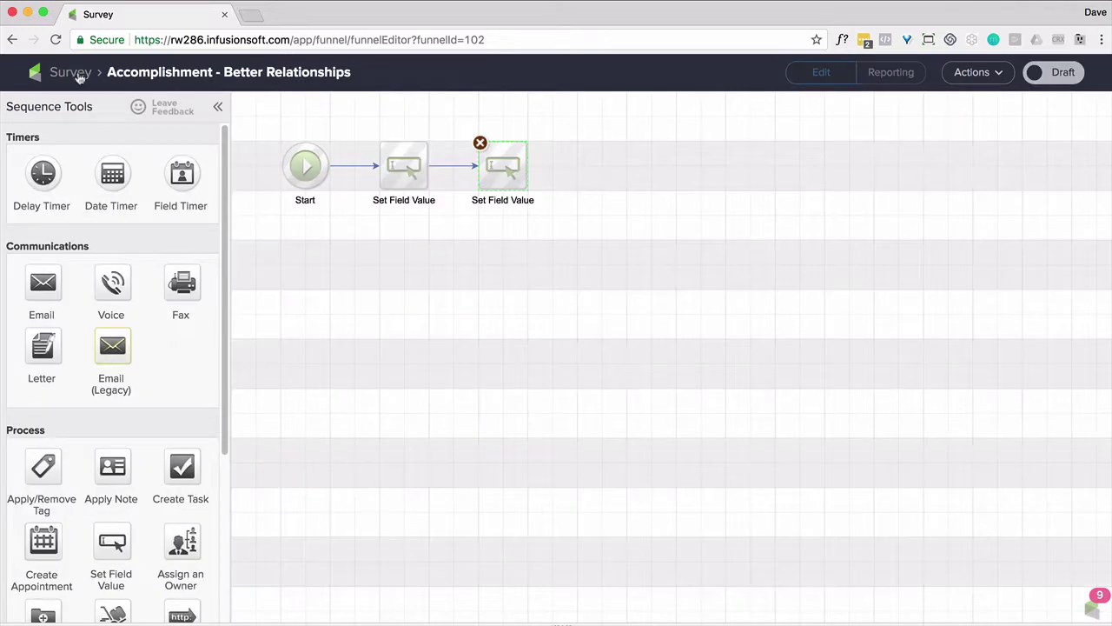
left_click(79, 75)
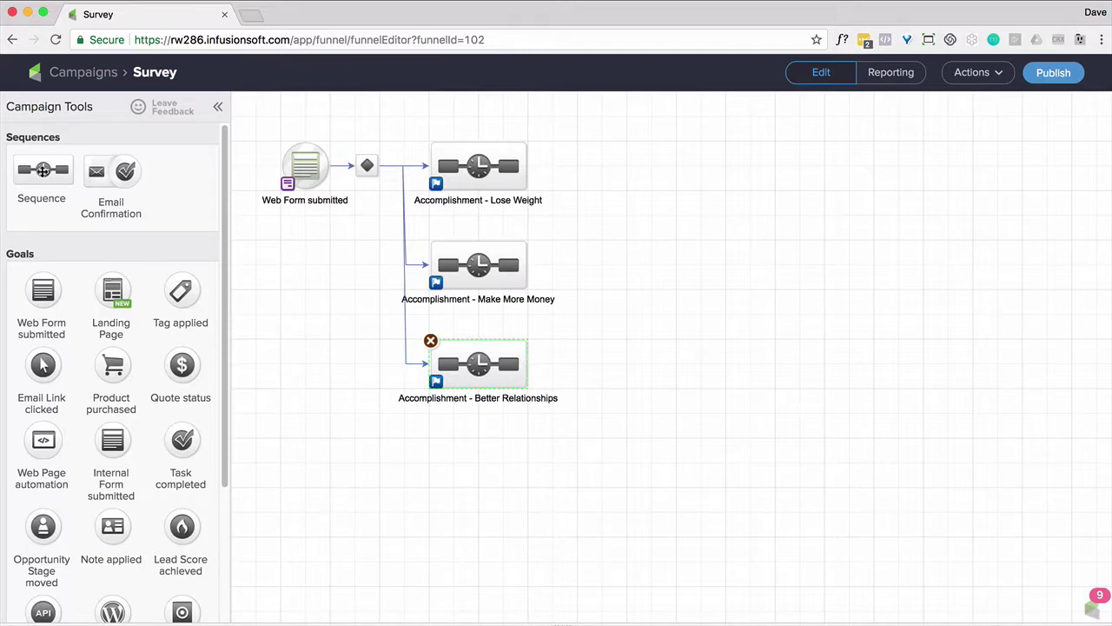
Add a new sequence named 'Gender - Man' below the others
left_click_drag(43, 170, 445, 447)
type("Gender - ")
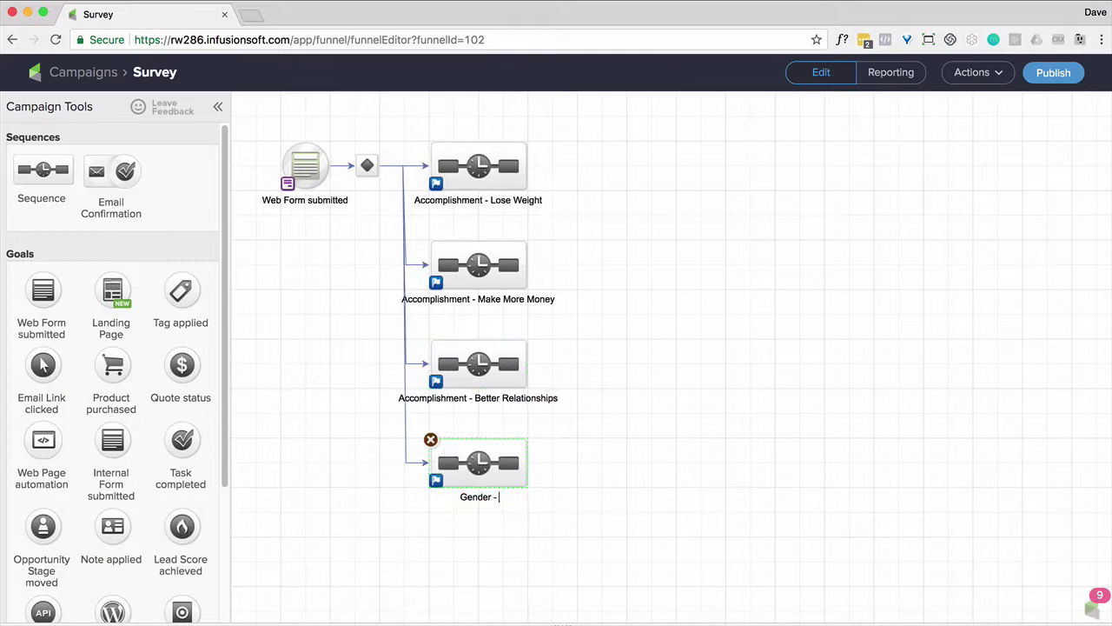
type("Man")
left_click(486, 557)
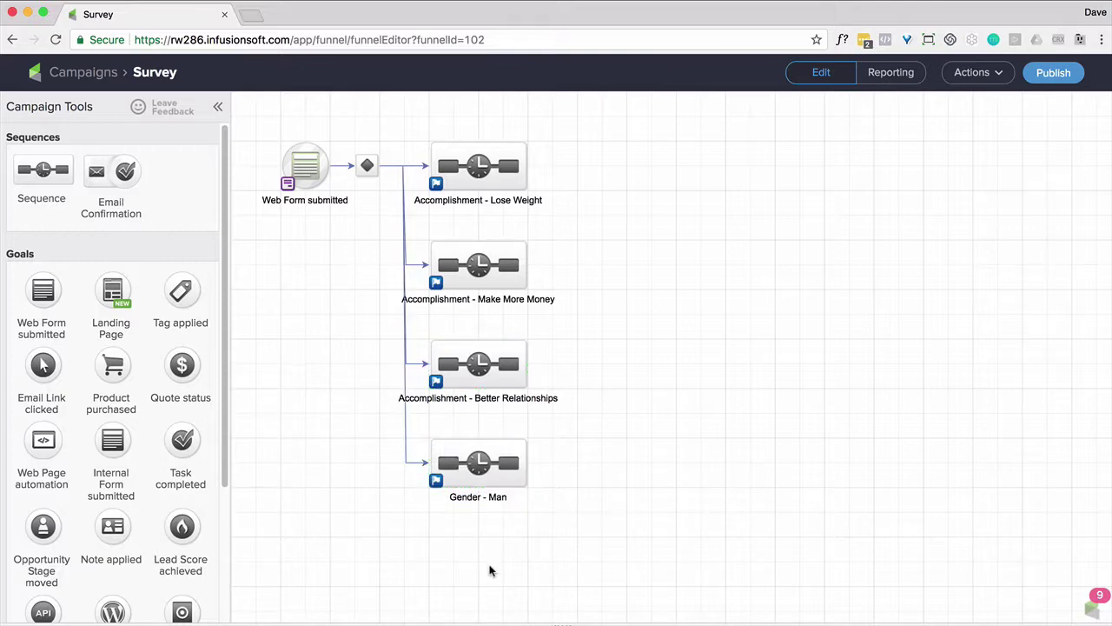
Duplicate it as 'Gender - Woman' and connect the decision branch to it
right_click(492, 470)
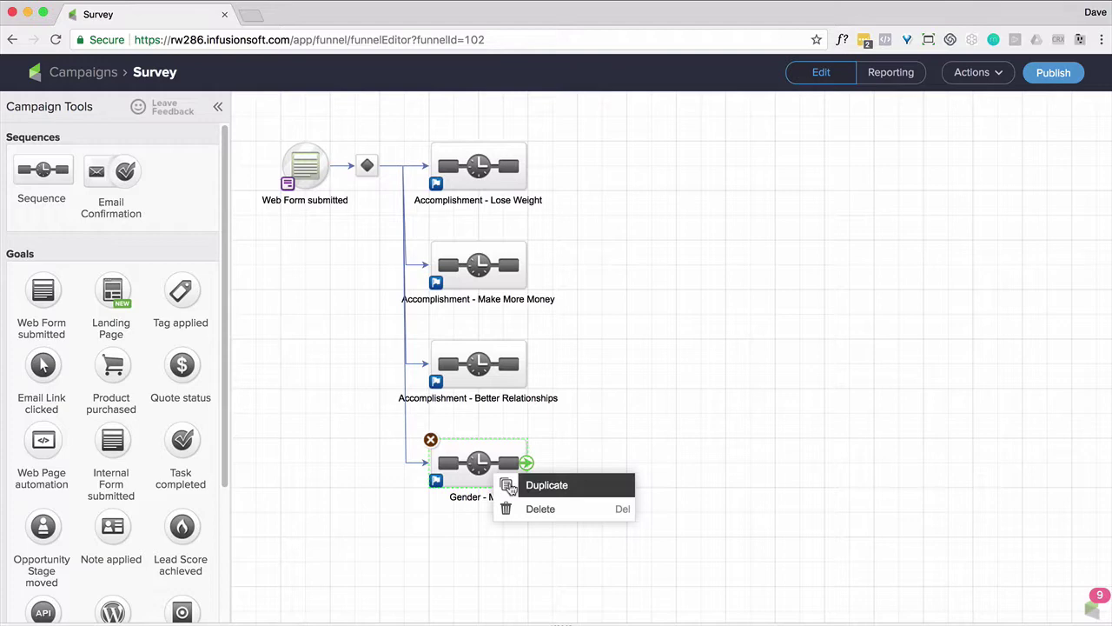
left_click(529, 484)
left_click_drag(512, 493, 491, 559)
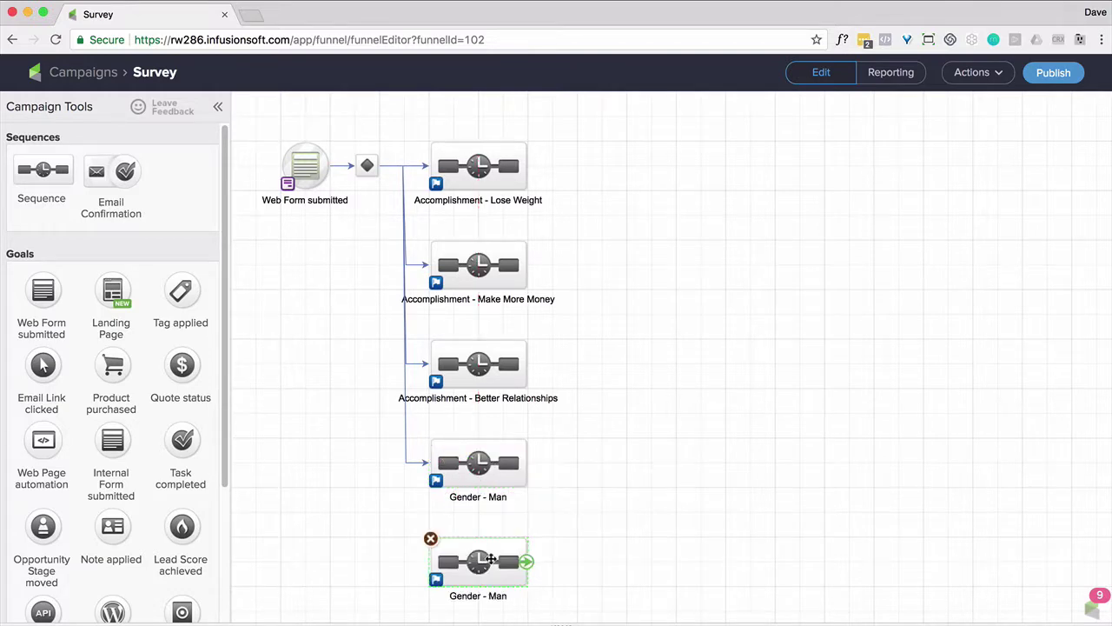
double_click(495, 595)
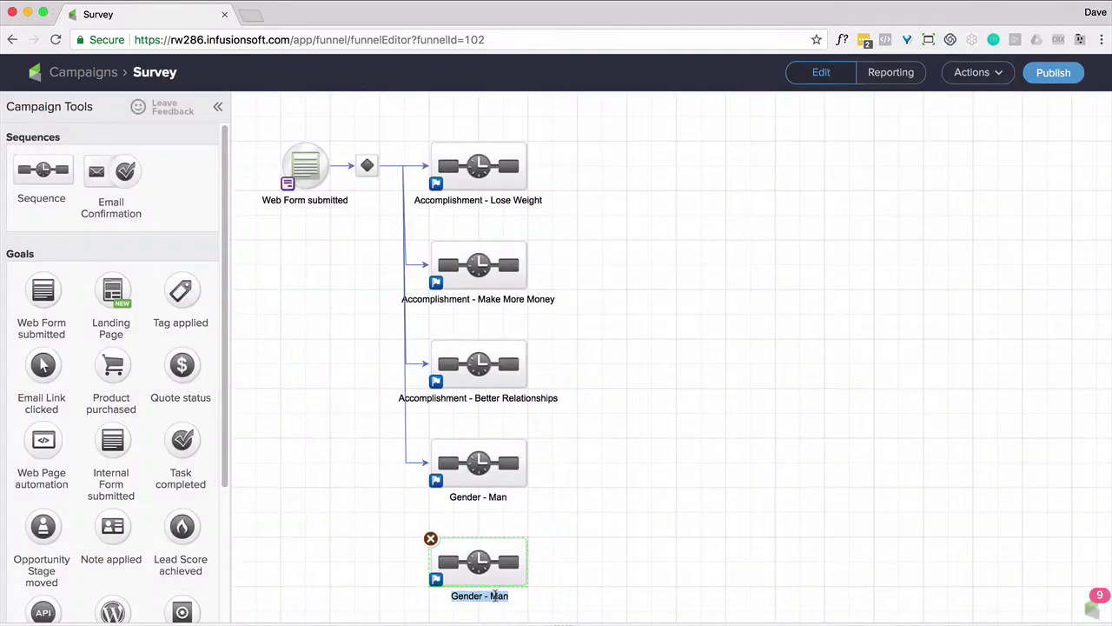
double_click(494, 595)
type("woman")
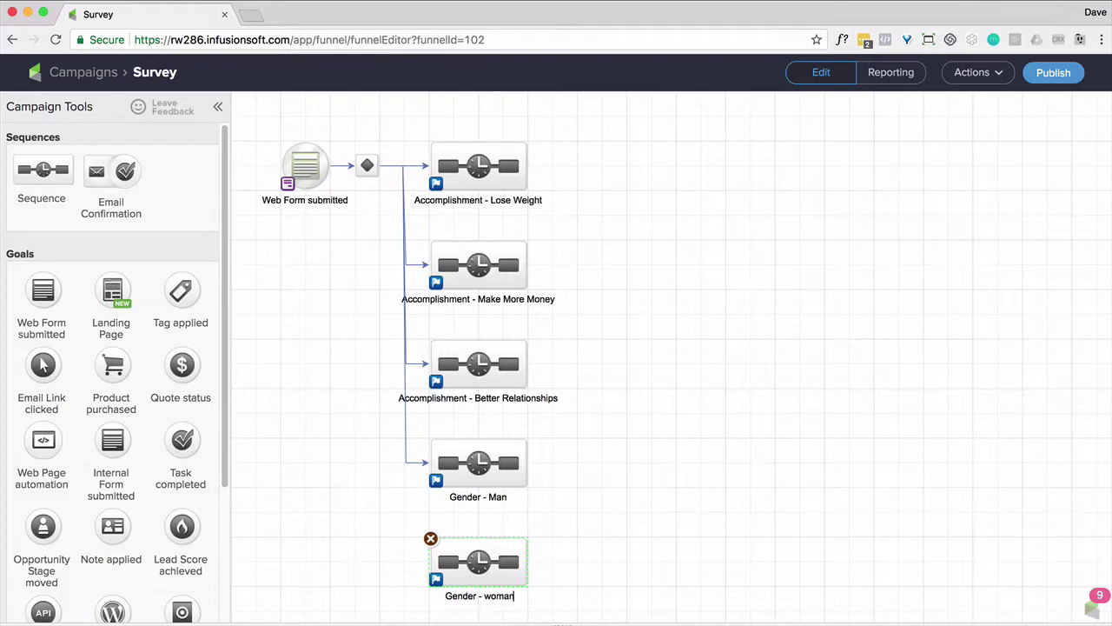
key("BackSpace")
key("BackSpace")
key("BackSpace")
key("BackSpace")
key("BackSpace")
type("Woman")
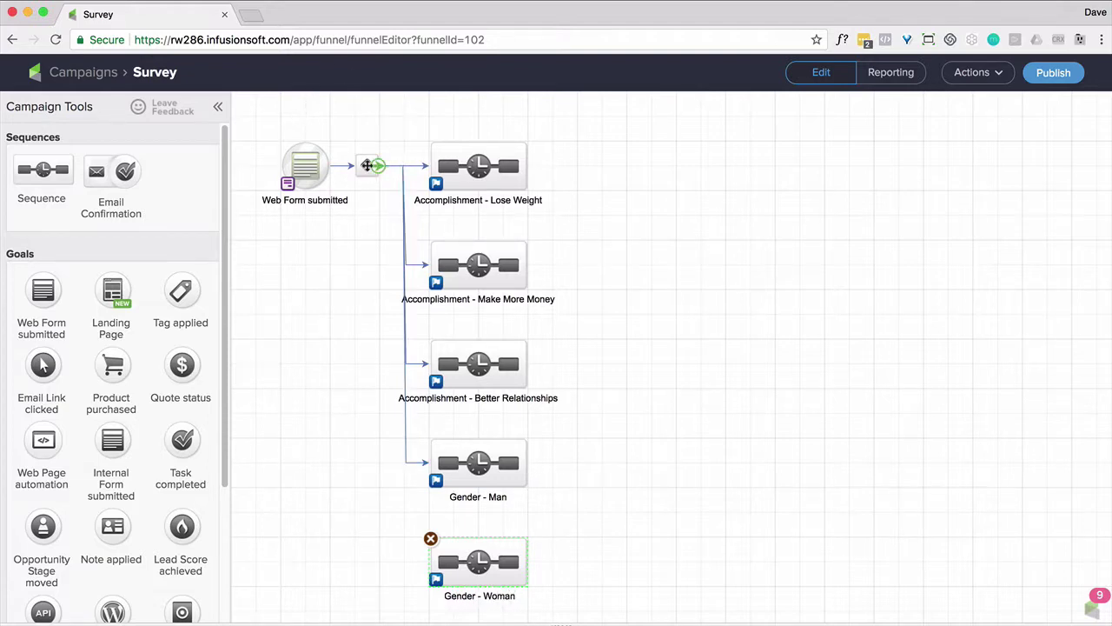
left_click_drag(379, 167, 445, 565)
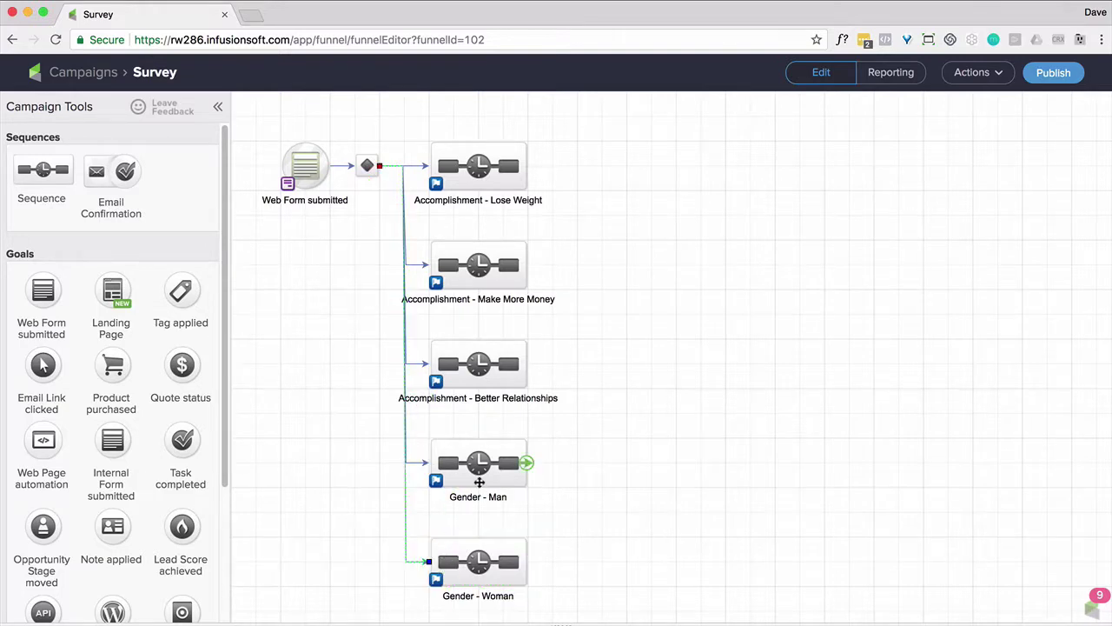
In Gender - Man, add a Set Field Value step setting Gender - SingularLowercase to man
double_click(477, 468)
double_click(404, 167)
left_click(484, 178)
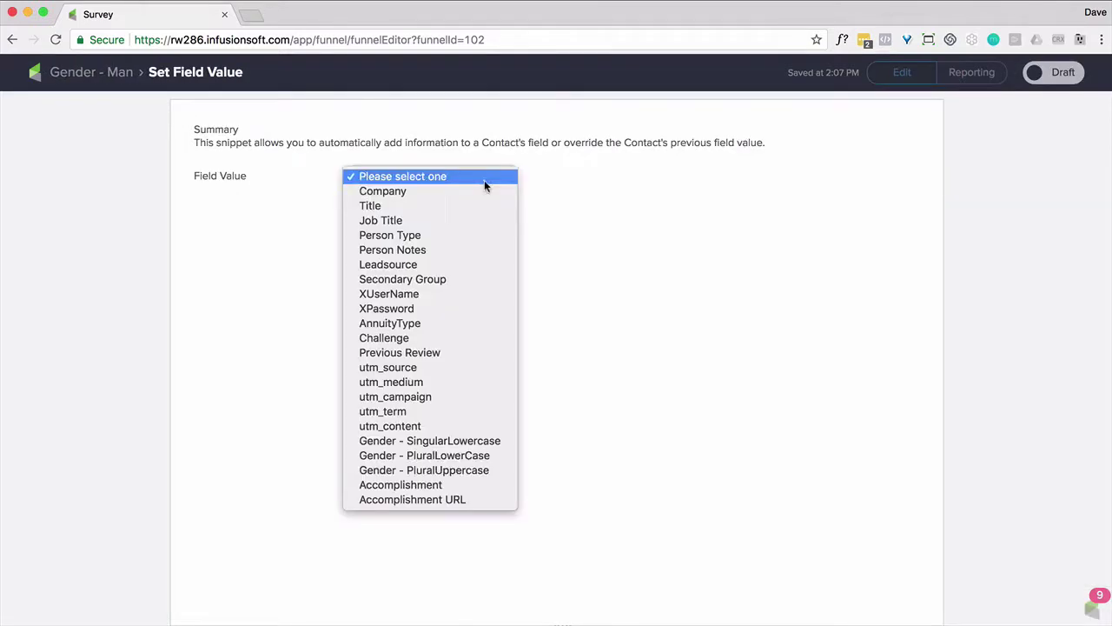
left_click(469, 438)
left_click(414, 229)
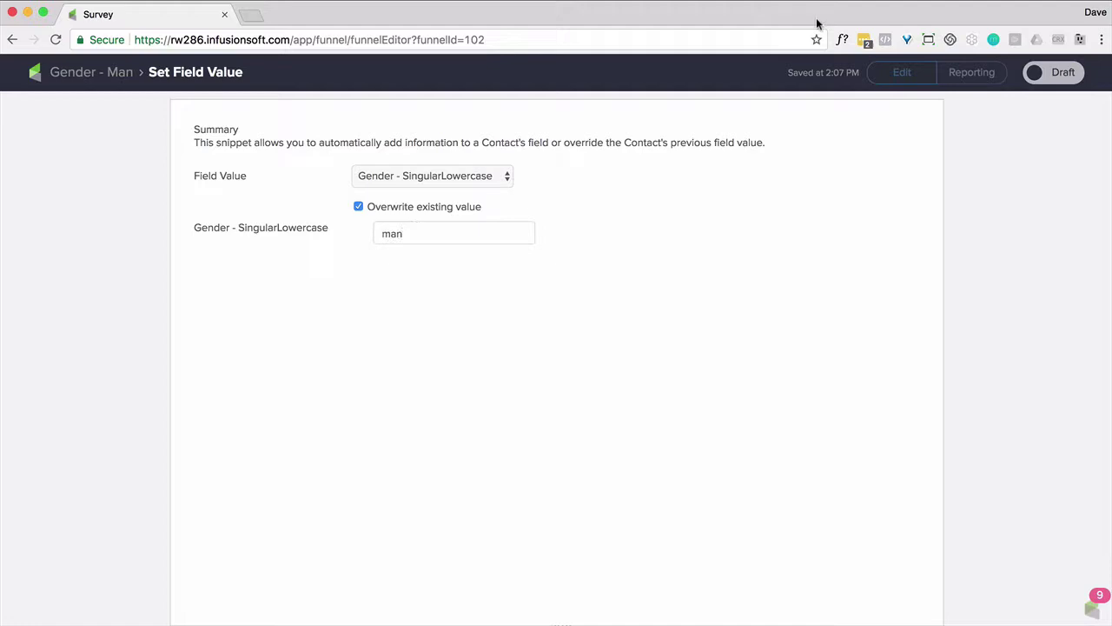
left_click(91, 72)
Add a second field step setting Gender - PluralLowerCase to men, marked ready
left_click_drag(111, 546, 484, 165)
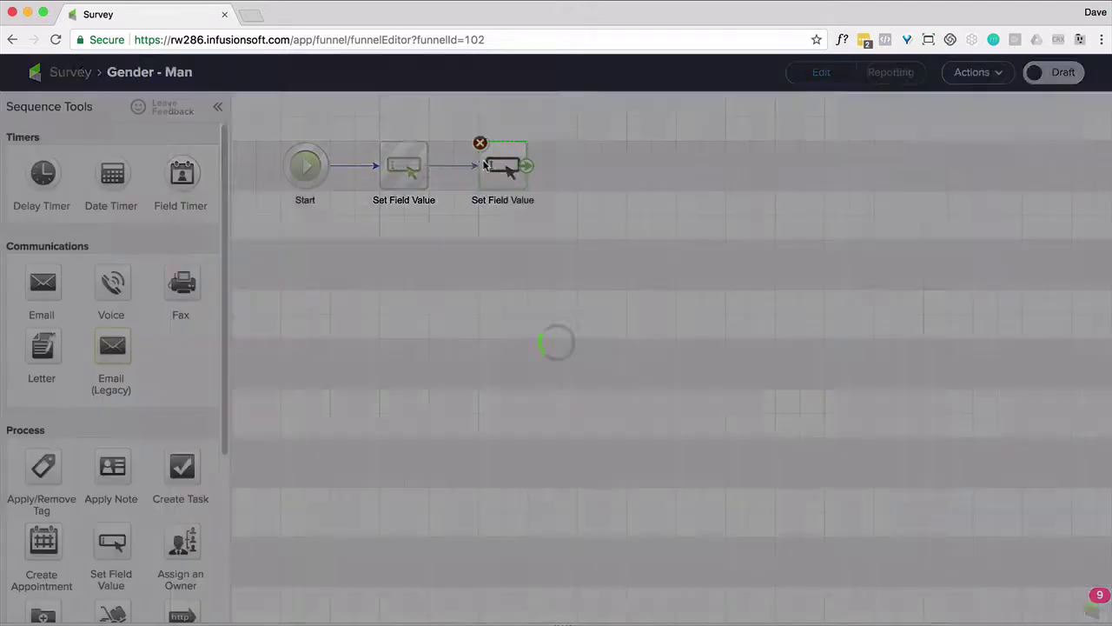
left_click(433, 176)
left_click(439, 453)
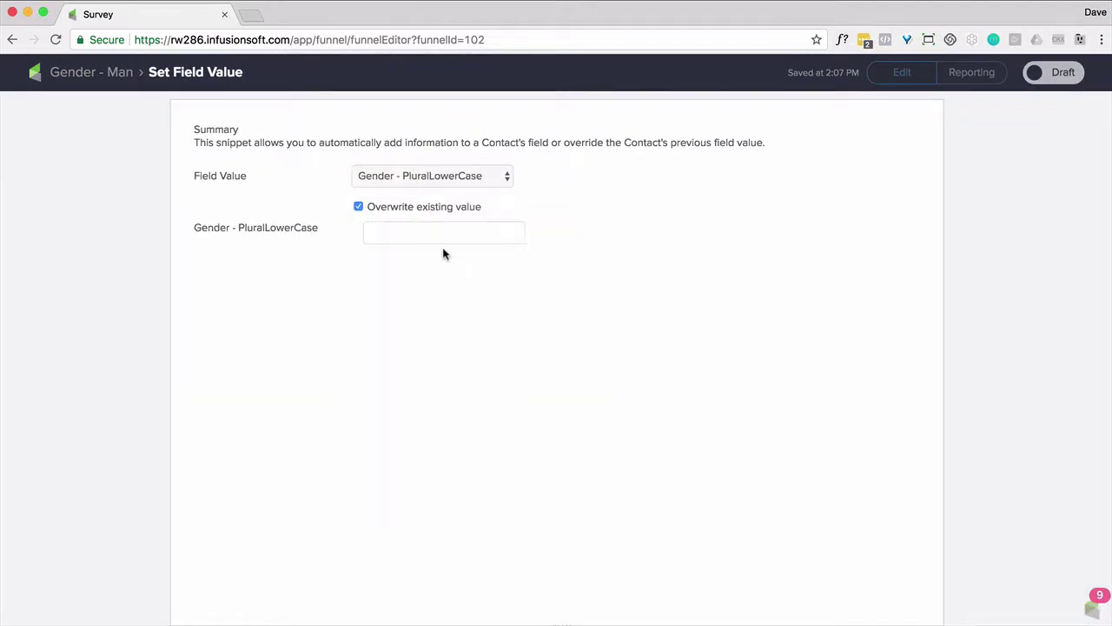
left_click(1071, 77)
left_click(91, 73)
Add a third step setting Gender - PluralUppercase to Men, and mark the steps and sequence ready
left_click_drag(111, 545, 593, 177)
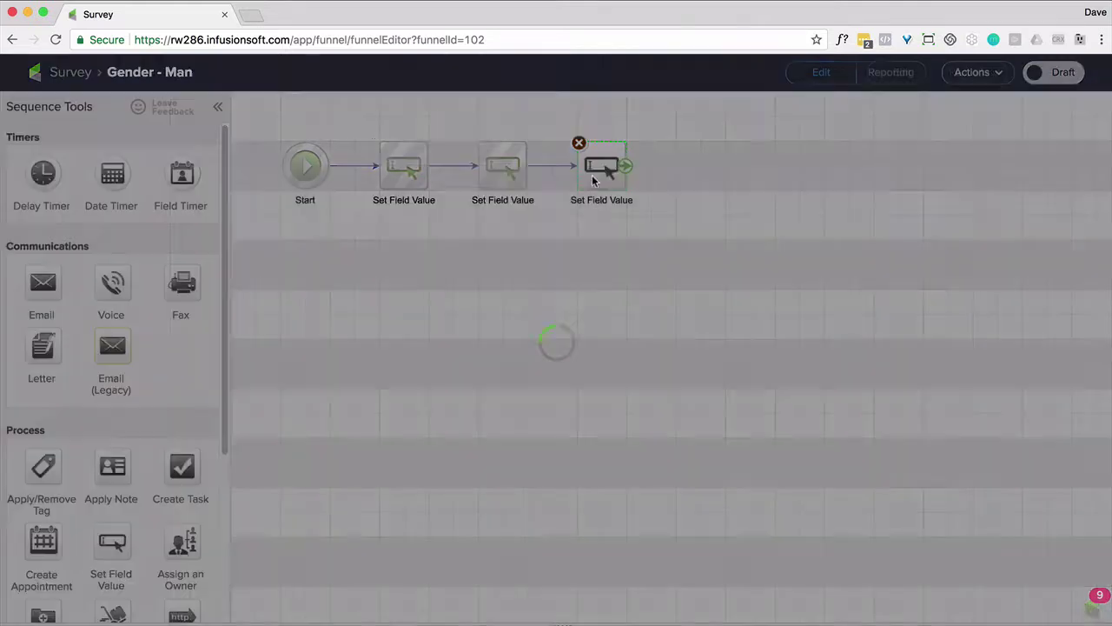
left_click(433, 176)
left_click(423, 479)
left_click(442, 233)
type("M")
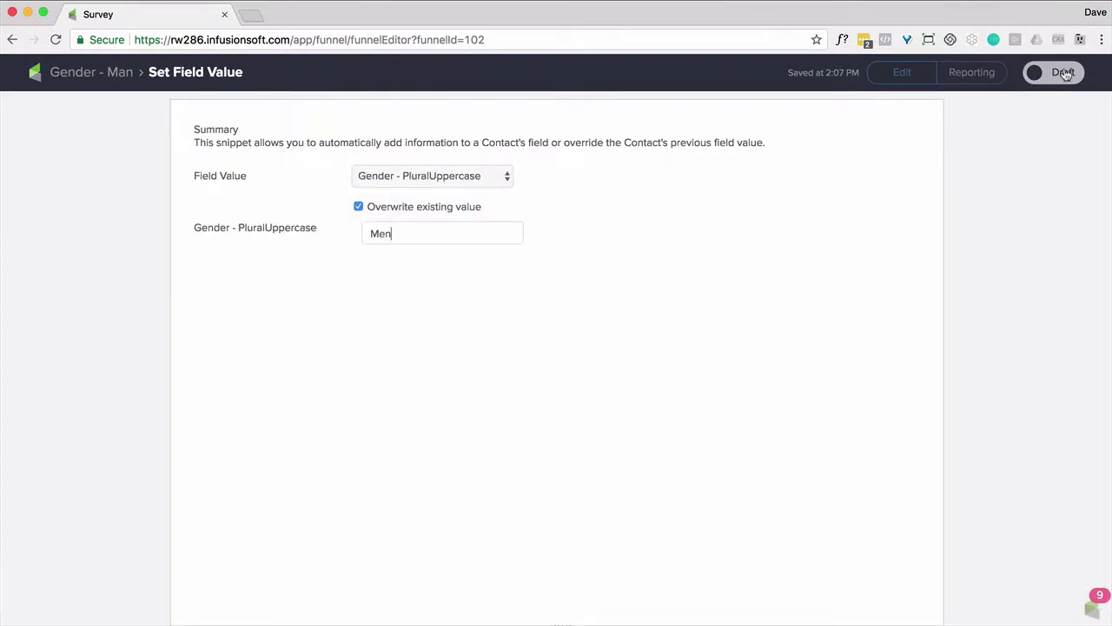
type("en")
left_click(1065, 74)
left_click(92, 72)
left_click(1054, 77)
left_click(68, 72)
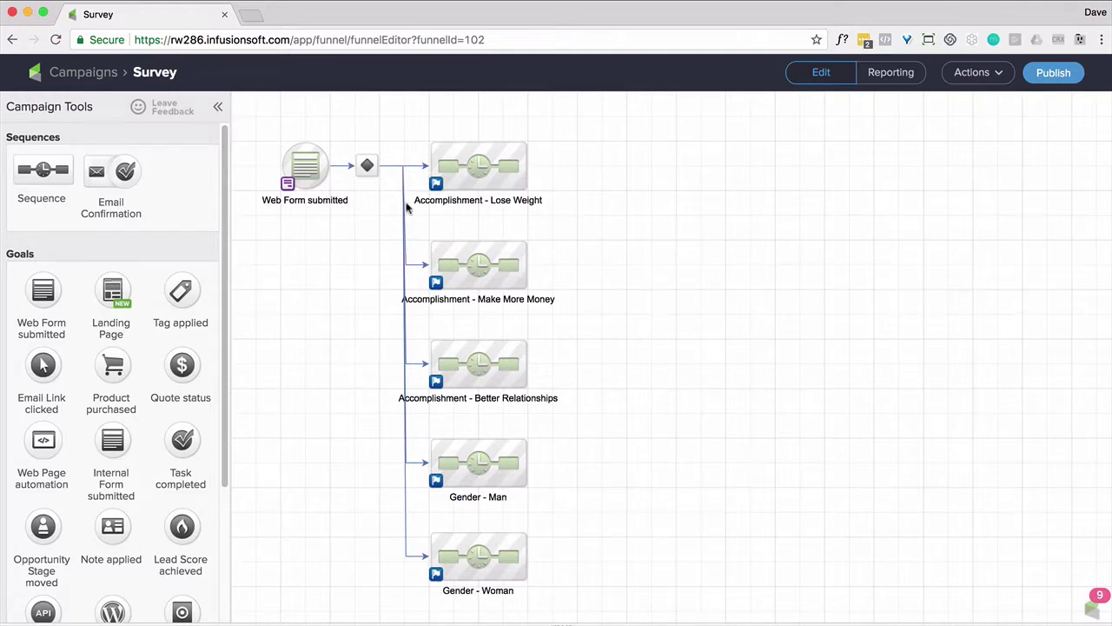
In the decision diamond, route Lose Weight when Form Submission Option Accomplish - Lose Weight is selected
double_click(368, 166)
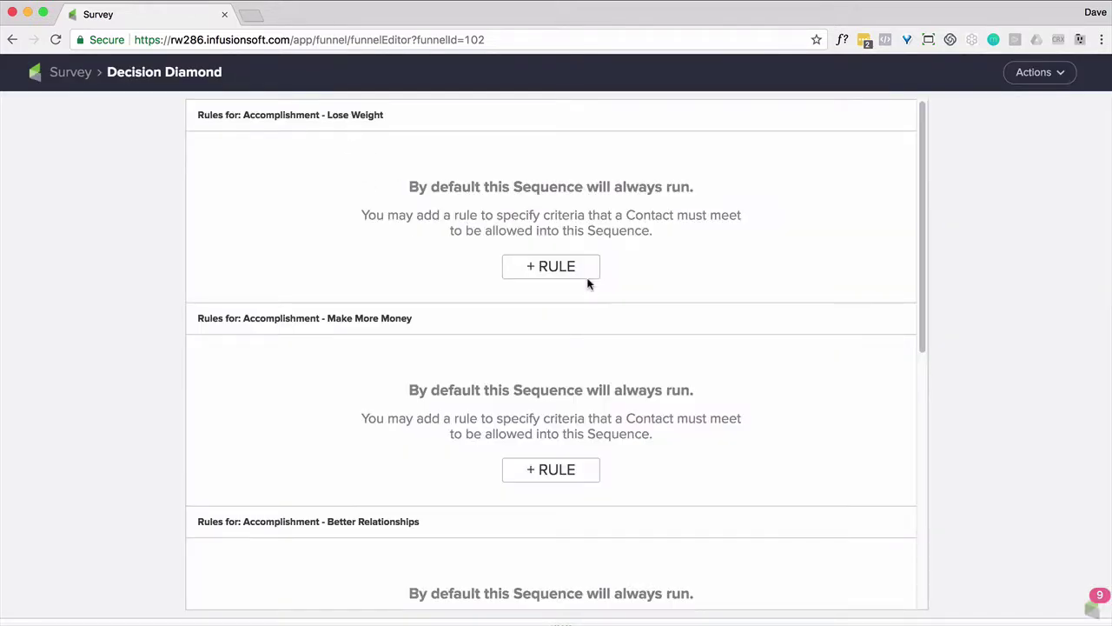
left_click(564, 267)
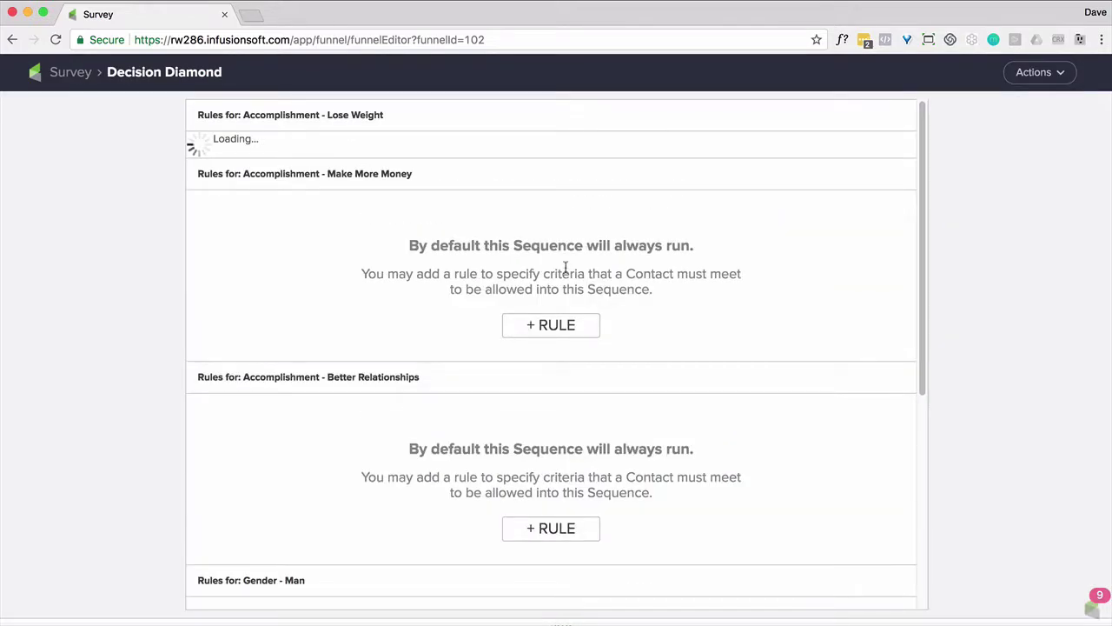
left_click(276, 176)
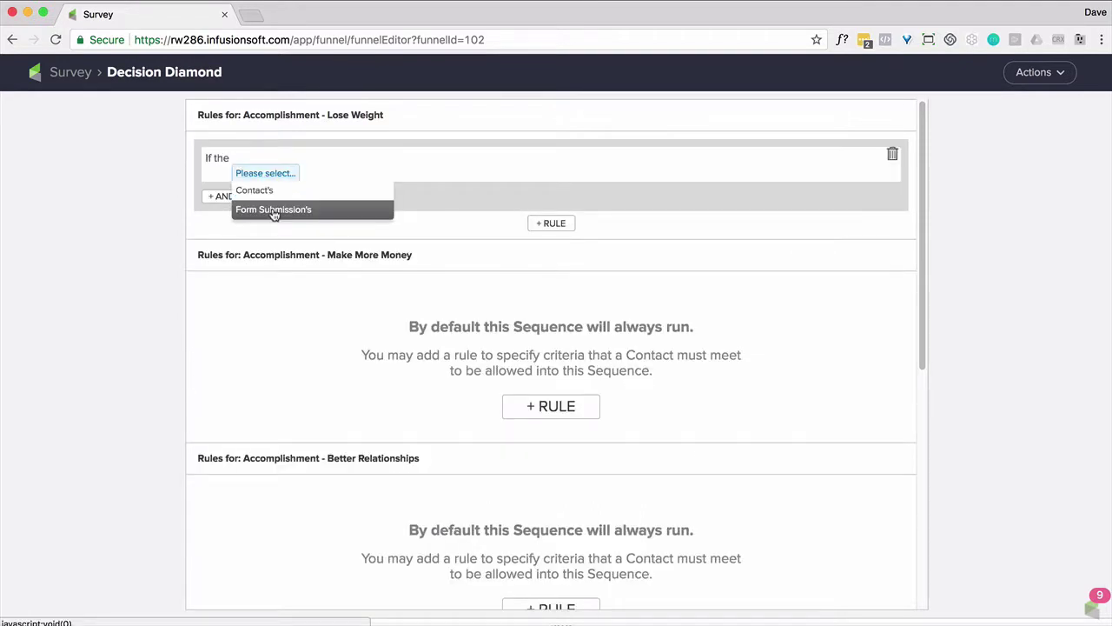
left_click(273, 209)
left_click(342, 174)
left_click(338, 189)
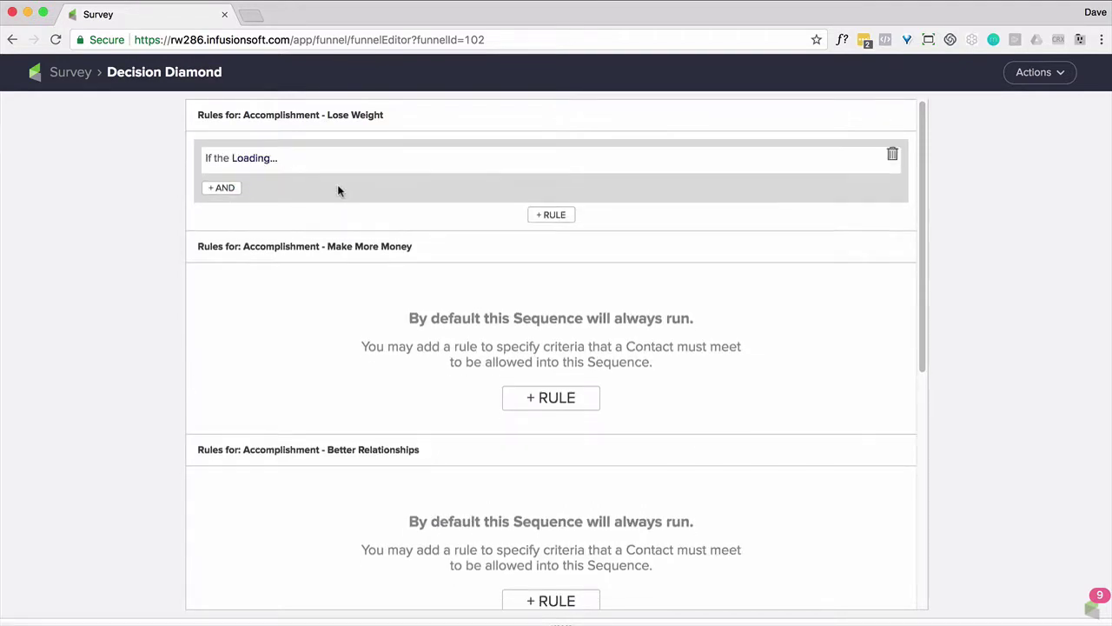
left_click(383, 173)
left_click(387, 187)
Add a rule routing Make More Money when Accomplish - Make More Money is selected
left_click(551, 406)
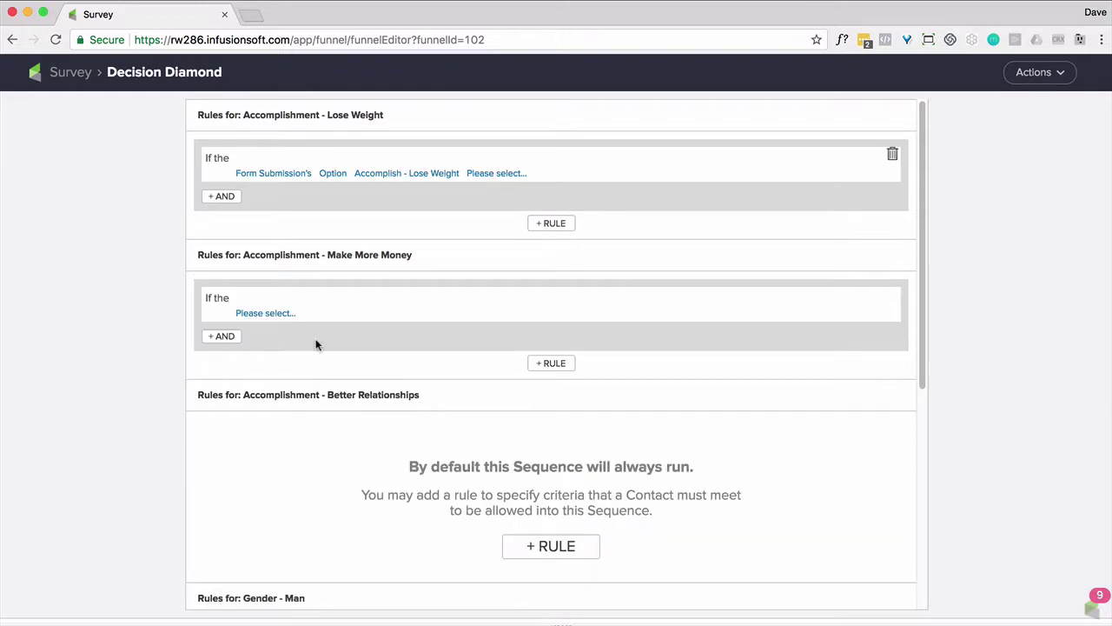
left_click(263, 312)
left_click(278, 350)
left_click(348, 313)
left_click(350, 331)
left_click(401, 313)
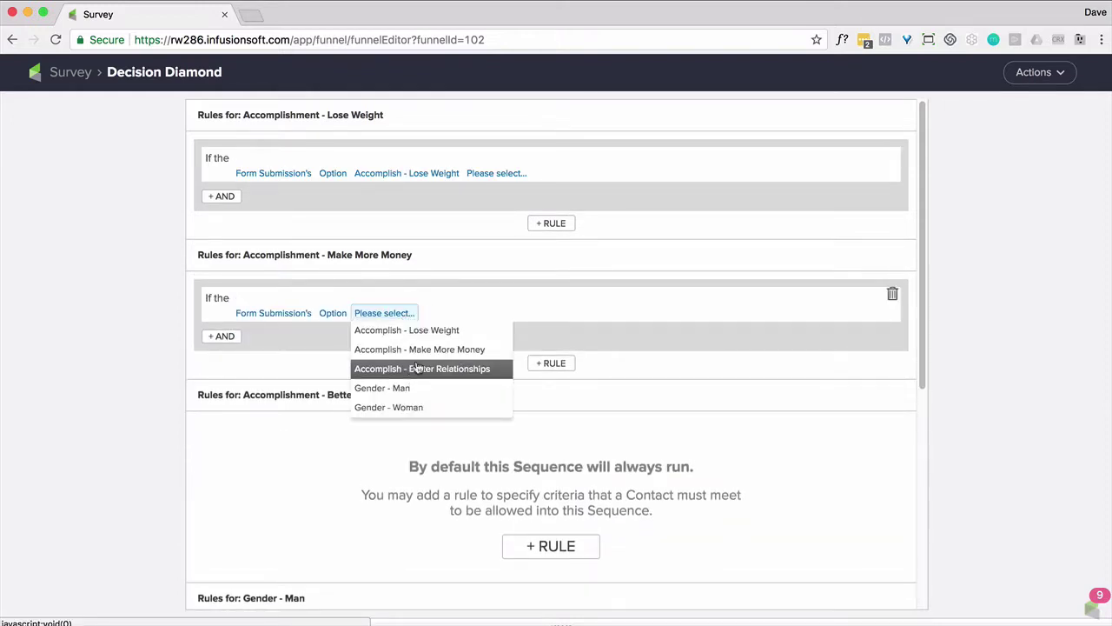
left_click(461, 347)
left_click(496, 173)
Add a rule routing Better Relationships when Accomplish - Better Relationships is selected
left_click(507, 190)
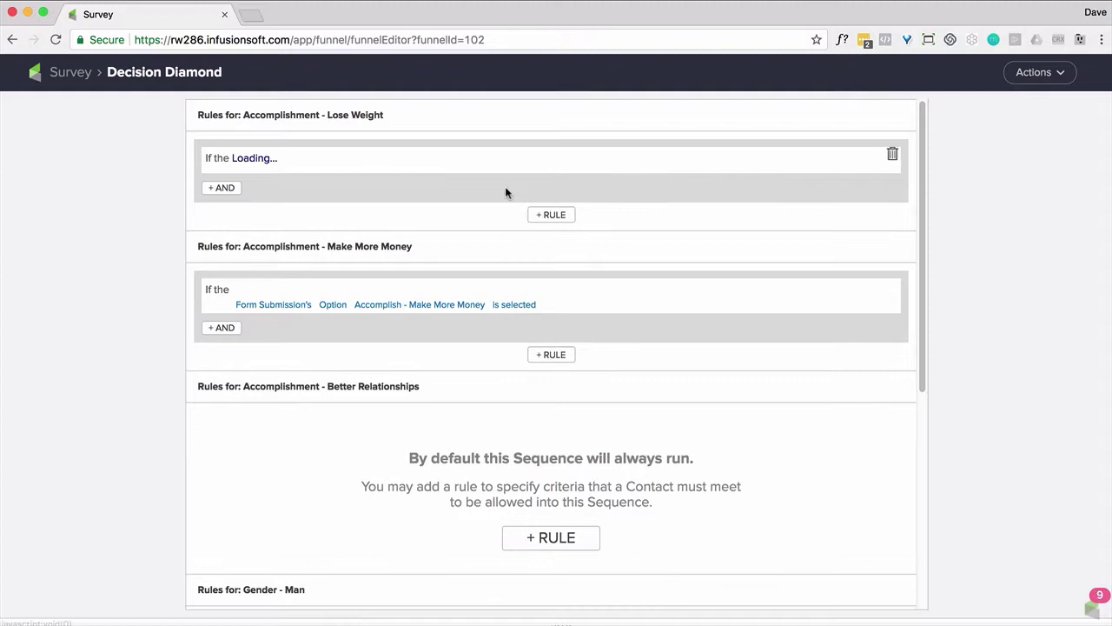
left_click(551, 537)
scroll(278, 395, "down", 3)
left_click(265, 348)
left_click(261, 385)
left_click(340, 350)
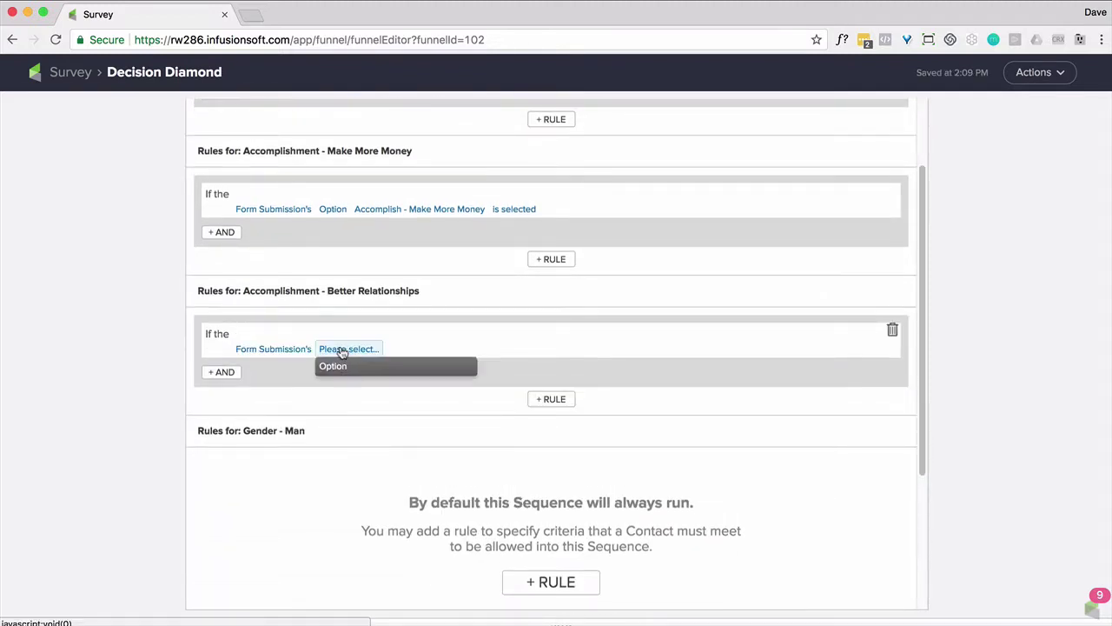
left_click(343, 376)
left_click(400, 349)
left_click(413, 404)
Add a rule routing Gender - Man when the Gender - Man option is selected
left_click(521, 348)
left_click(513, 365)
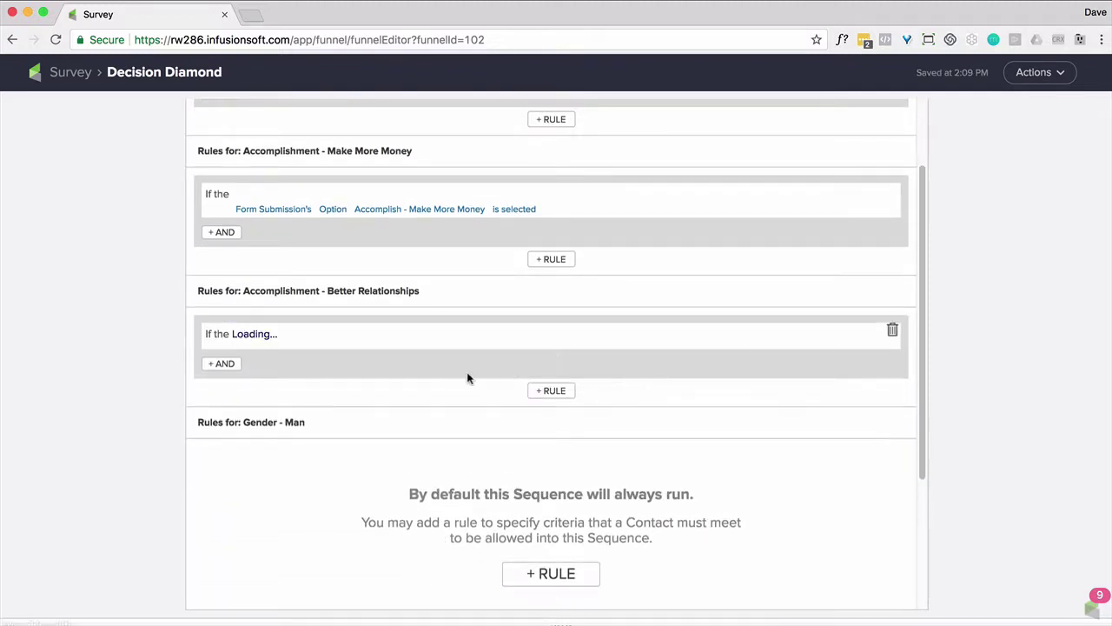
scroll(486, 417, "down", 2)
left_click(551, 502)
left_click(260, 421)
left_click(269, 453)
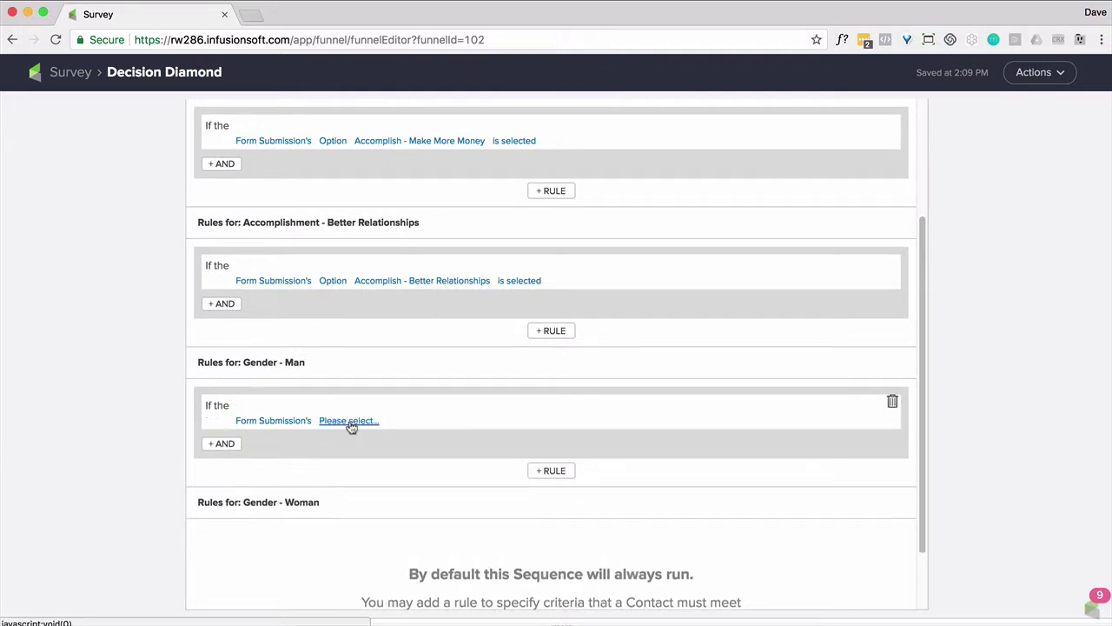
left_click(348, 423)
left_click(344, 446)
left_click(385, 420)
left_click(382, 495)
Add a rule routing Gender - Woman when the Gender - Woman option is selected
left_click(445, 421)
left_click(445, 438)
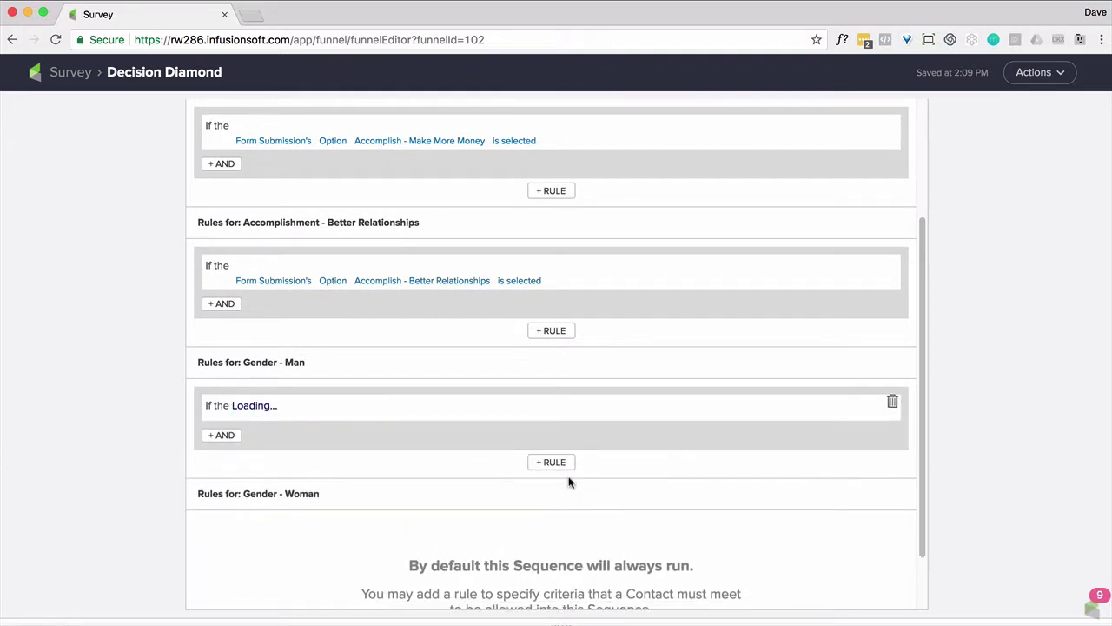
scroll(551, 539, "down", 1)
left_click(551, 574)
left_click(265, 543)
left_click(273, 579)
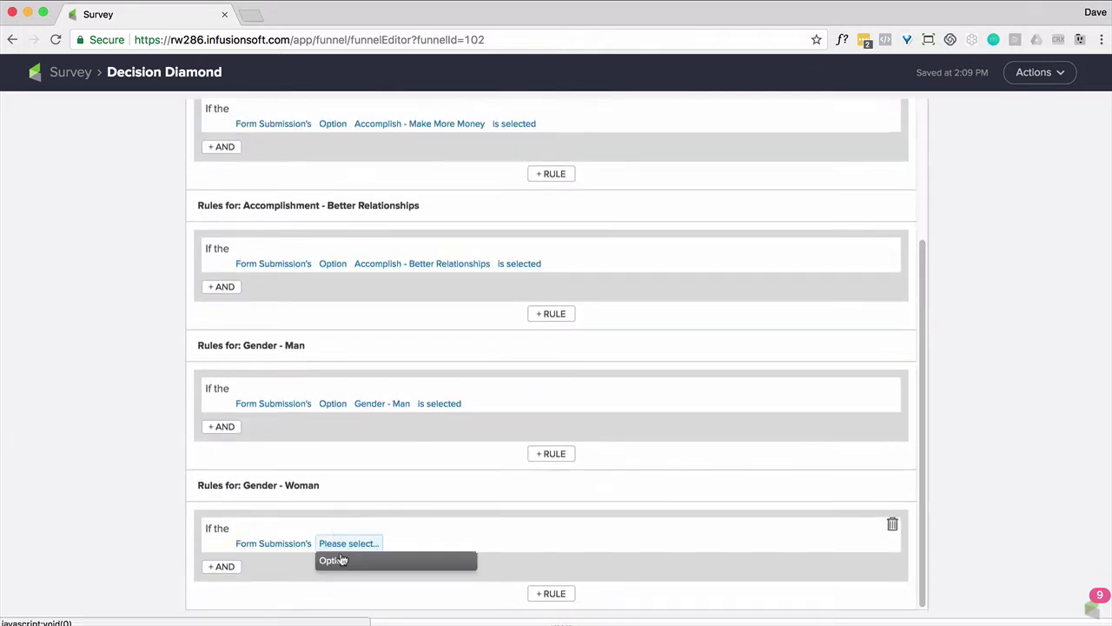
left_click(330, 561)
left_click(407, 545)
scroll(405, 591, "down", 1)
left_click(404, 598)
left_click(459, 504)
left_click(461, 522)
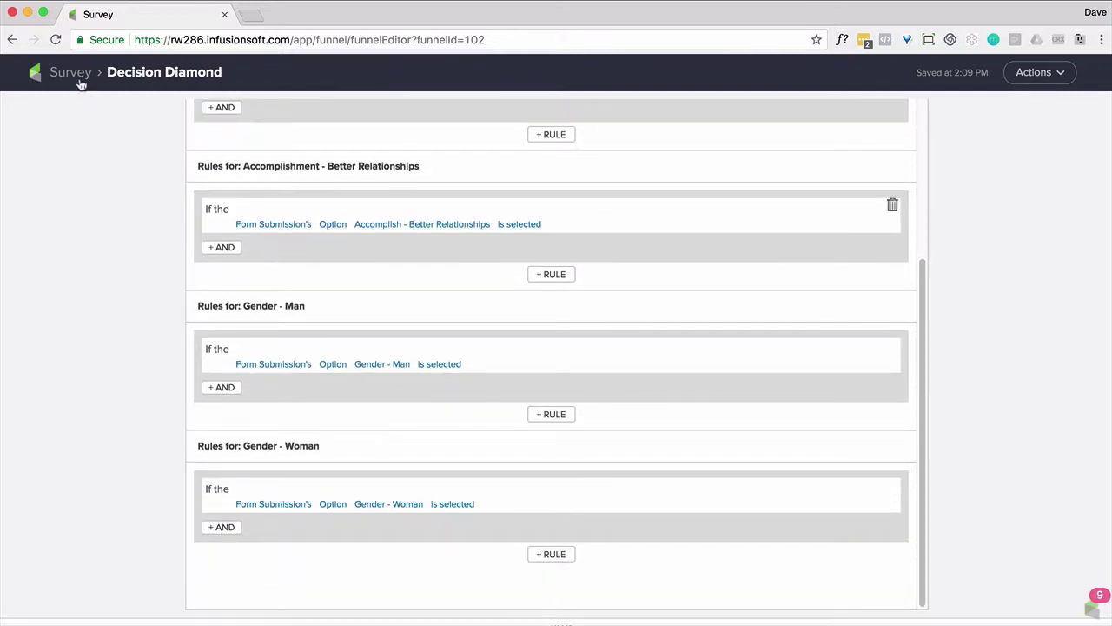
left_click(79, 79)
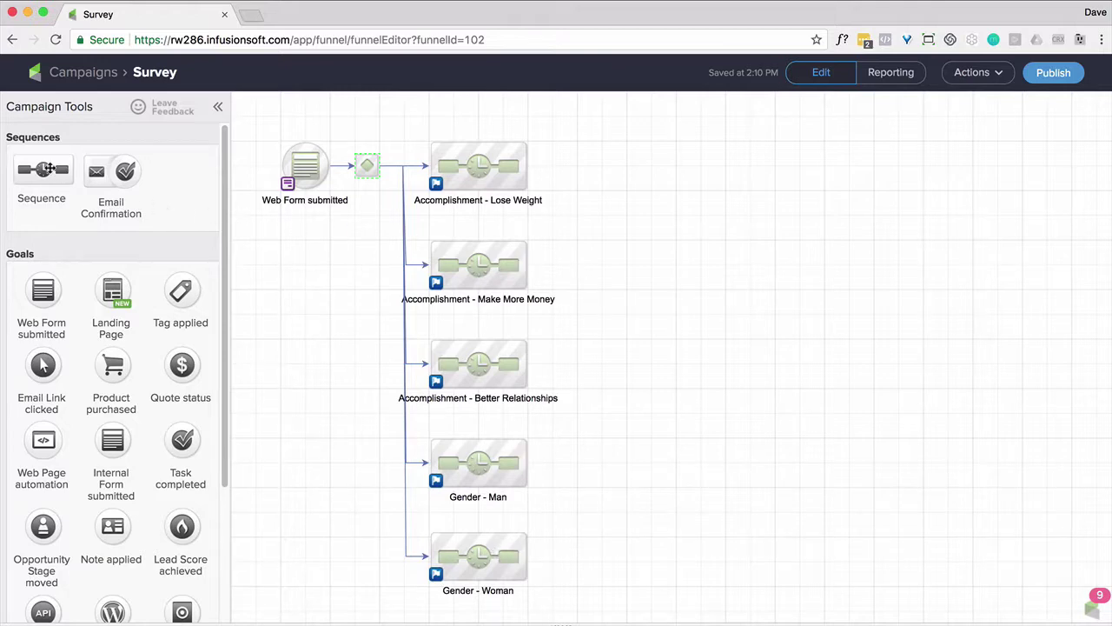
Place a sequence right of Lose Weight, connect all five branch sequences into it, and name it Wait
left_click_drag(49, 168, 627, 165)
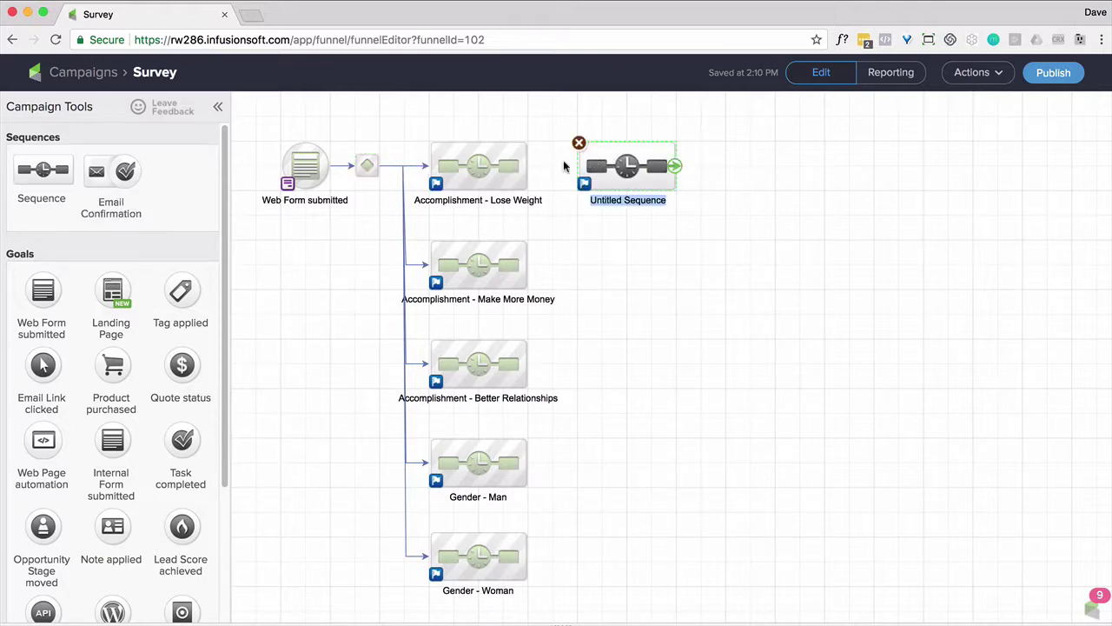
left_click_drag(527, 166, 579, 165)
left_click_drag(532, 272, 578, 165)
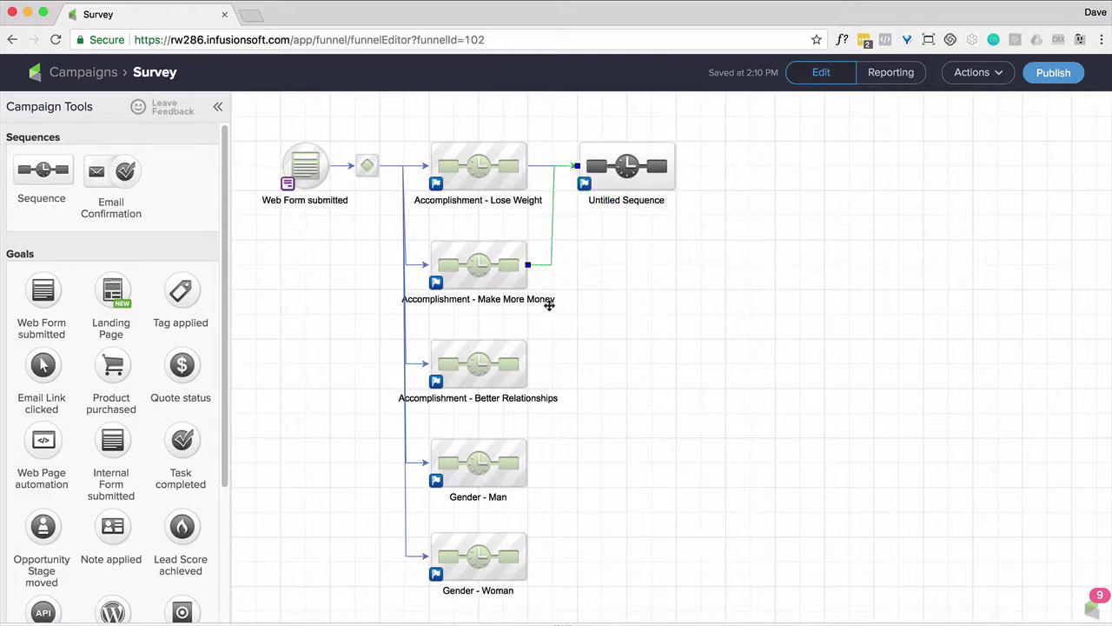
left_click_drag(531, 370, 609, 165)
left_click_drag(531, 466, 626, 165)
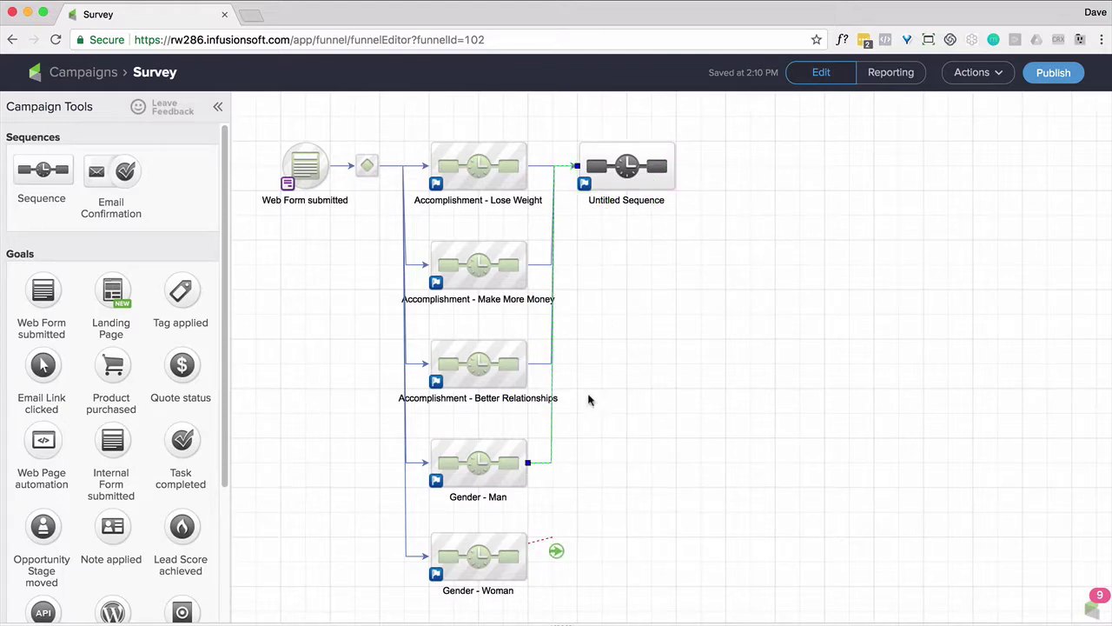
left_click_drag(556, 549, 627, 167)
double_click(625, 200)
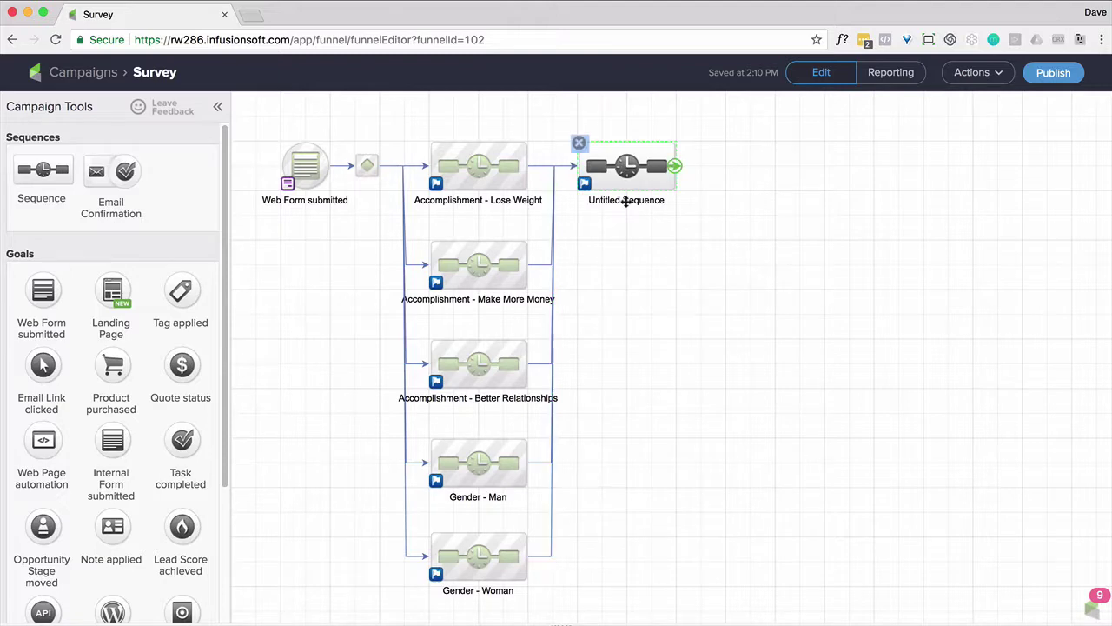
type("Wait")
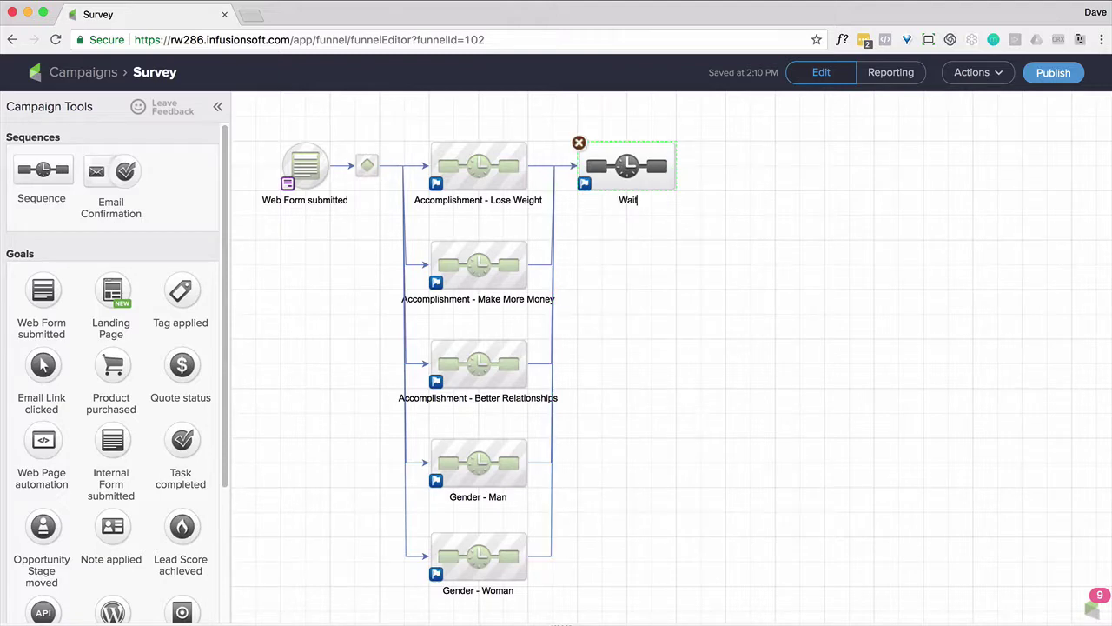
left_click(583, 280)
In the Wait sequence, add a delay timer after Start set to 5 minutes
double_click(621, 172)
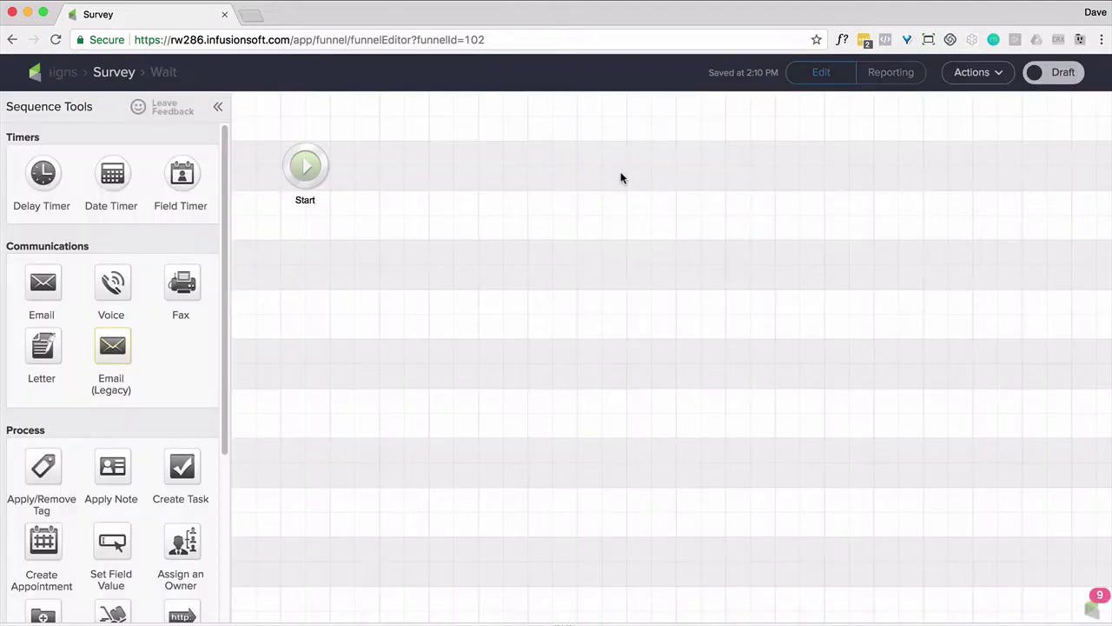
left_click_drag(60, 180, 378, 160)
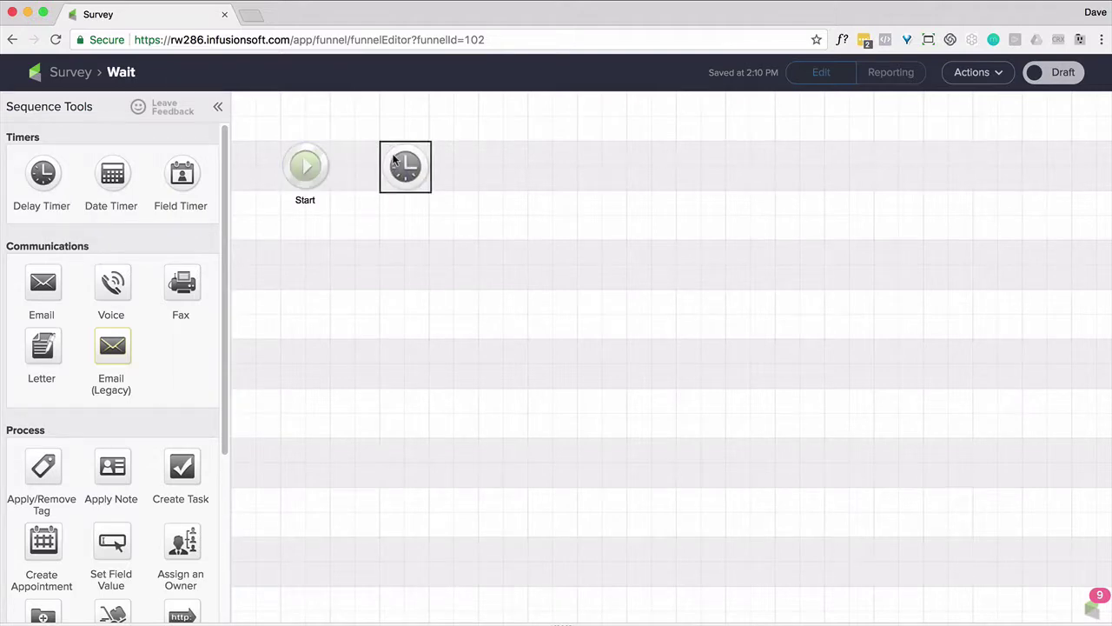
double_click(403, 163)
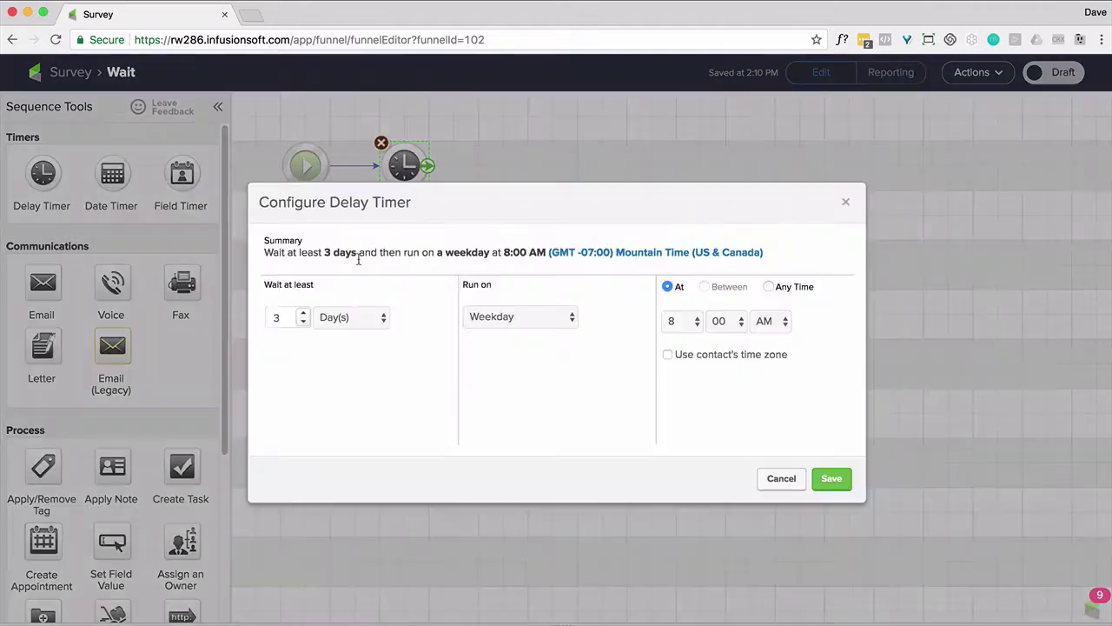
left_click(333, 320)
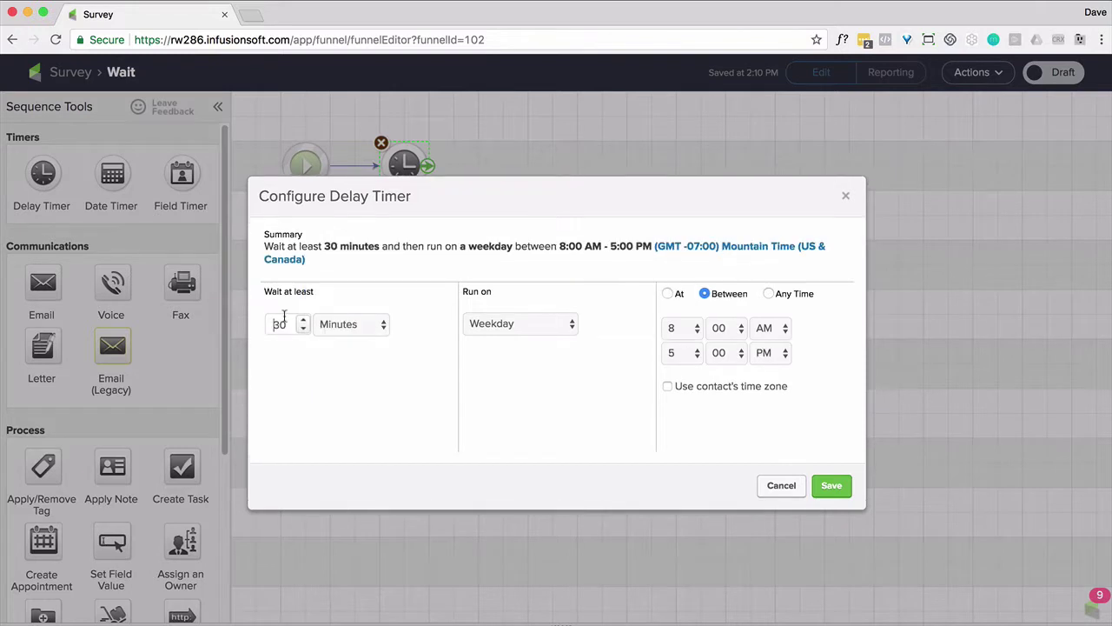
double_click(282, 321)
type("5")
Have the timer run any day between 12:00 AM and 11:45 PM, save it, and mark Wait ready
left_click(566, 323)
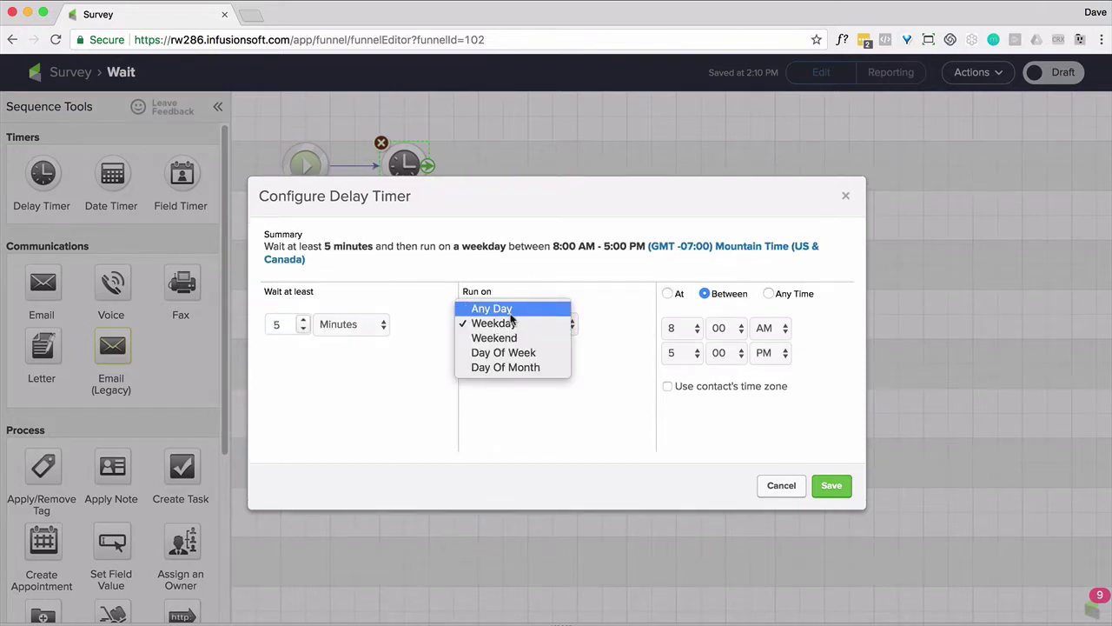
left_click(491, 308)
left_click(670, 322)
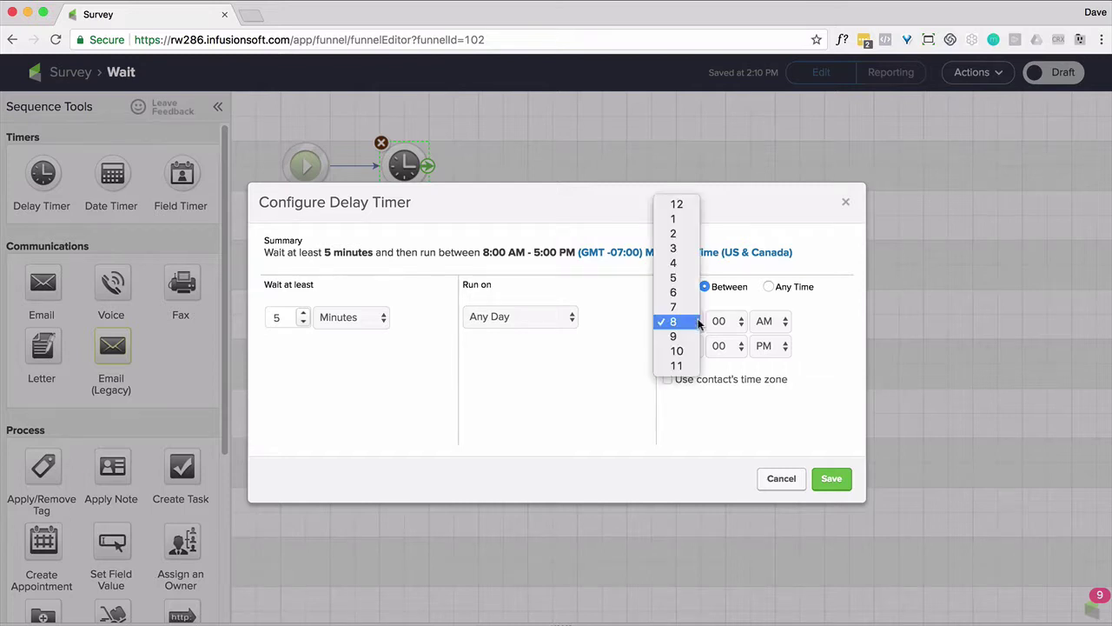
left_click(676, 204)
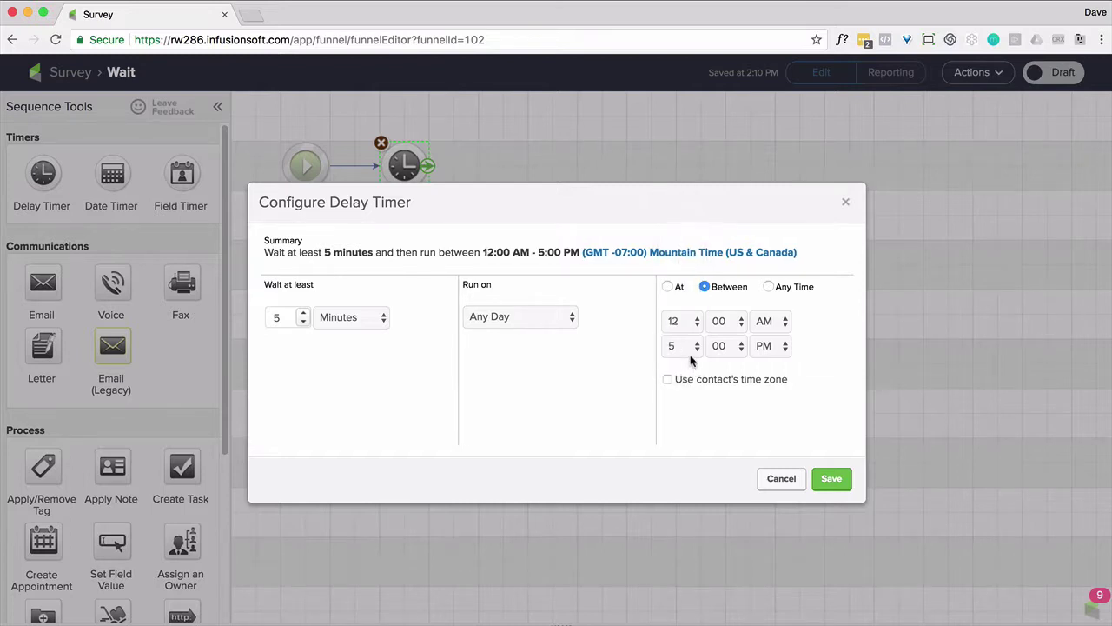
left_click(687, 351)
left_click(679, 434)
left_click(726, 346)
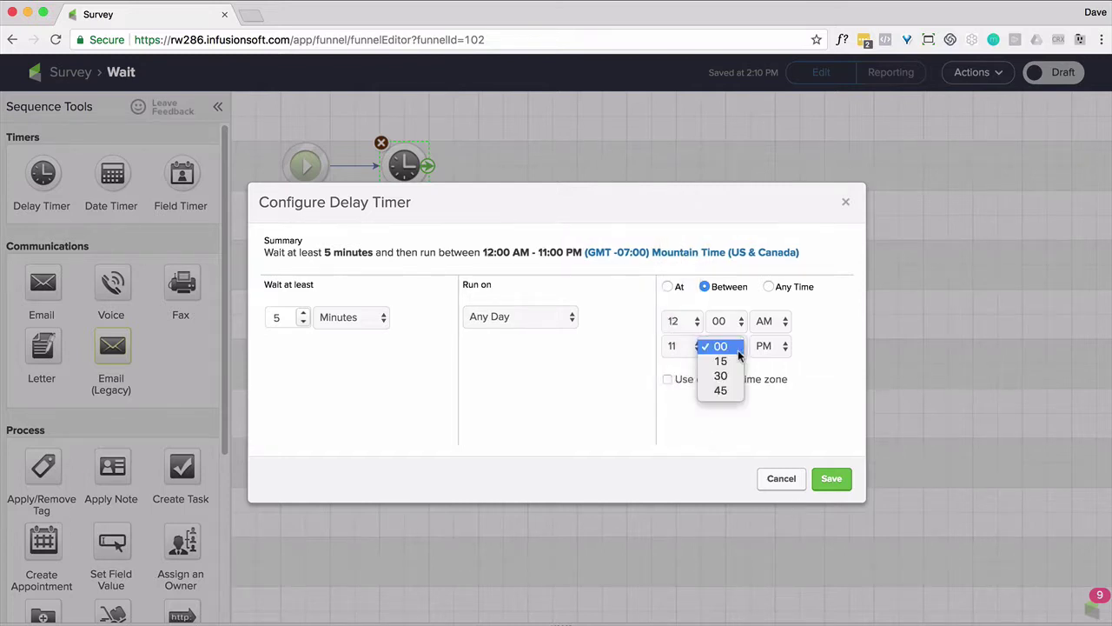
left_click(725, 393)
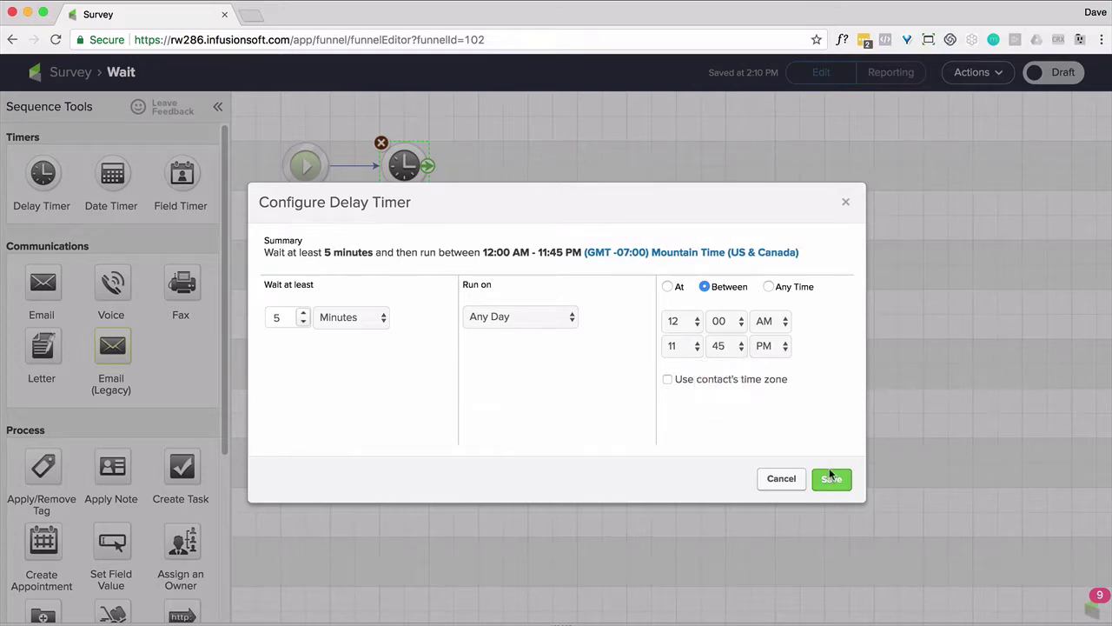
left_click(832, 478)
left_click(1062, 77)
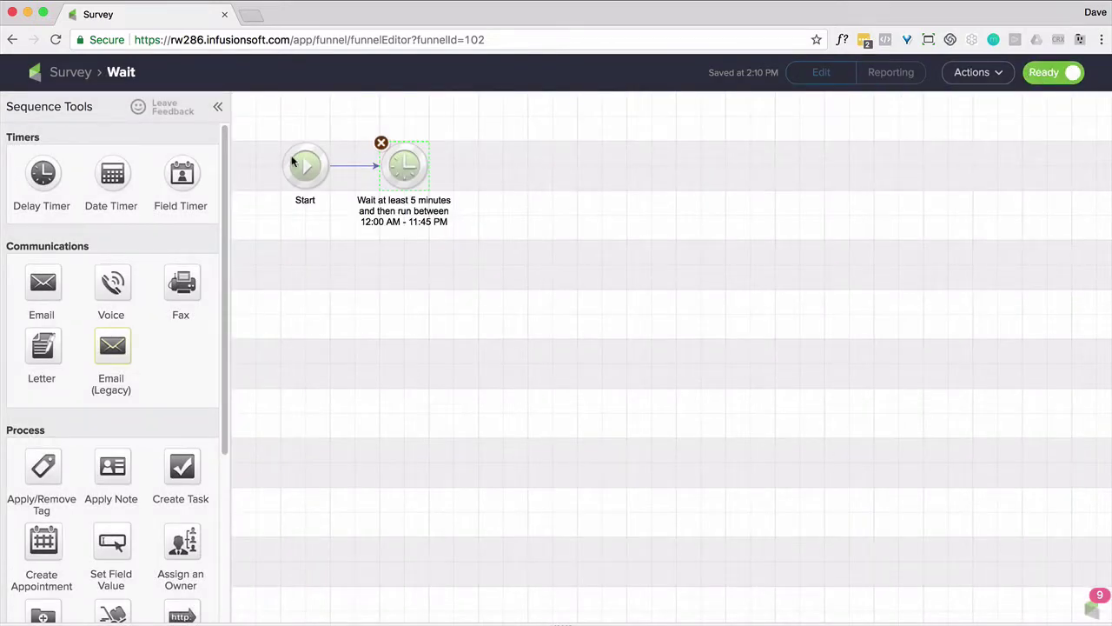
left_click(72, 76)
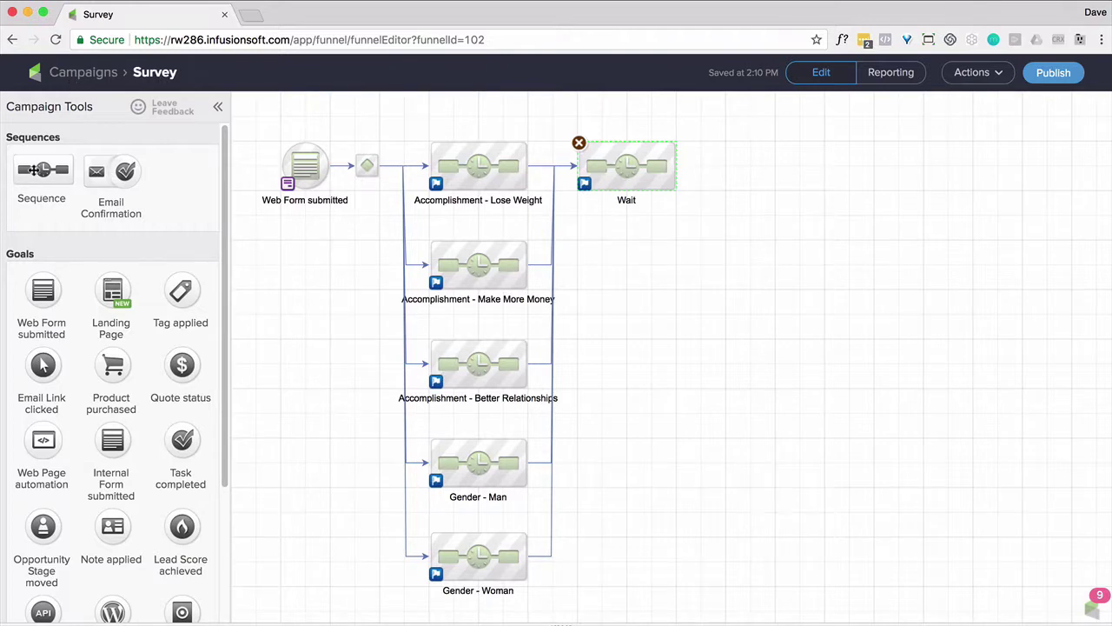
Add a 'Send Email' sequence after Wait and place an email step after its Start
left_click_drag(37, 169, 754, 166)
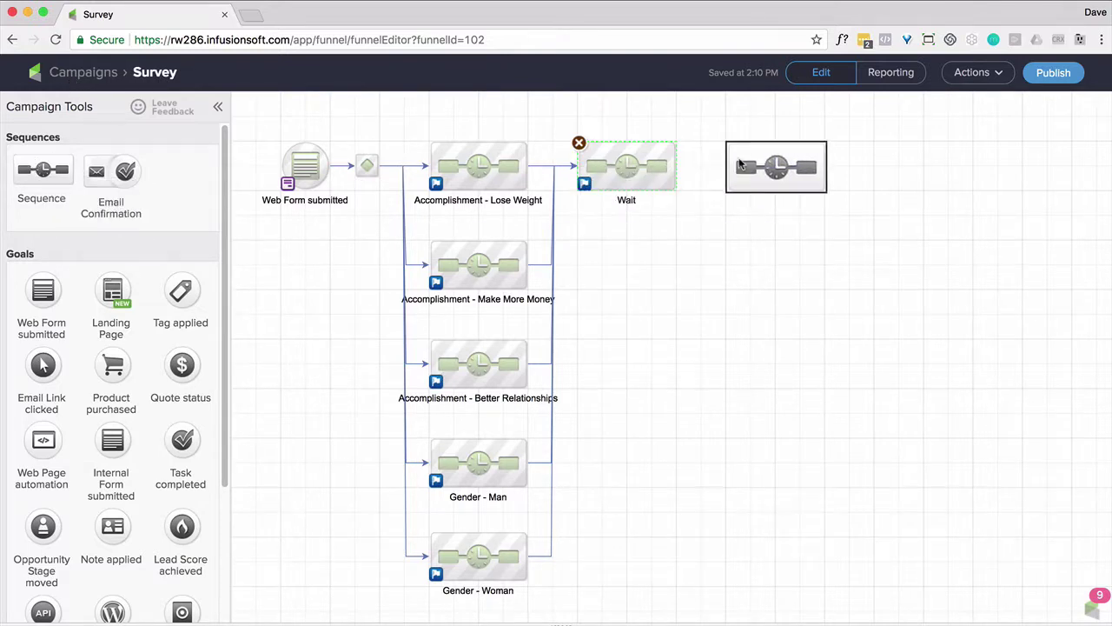
left_click_drag(683, 165, 739, 167)
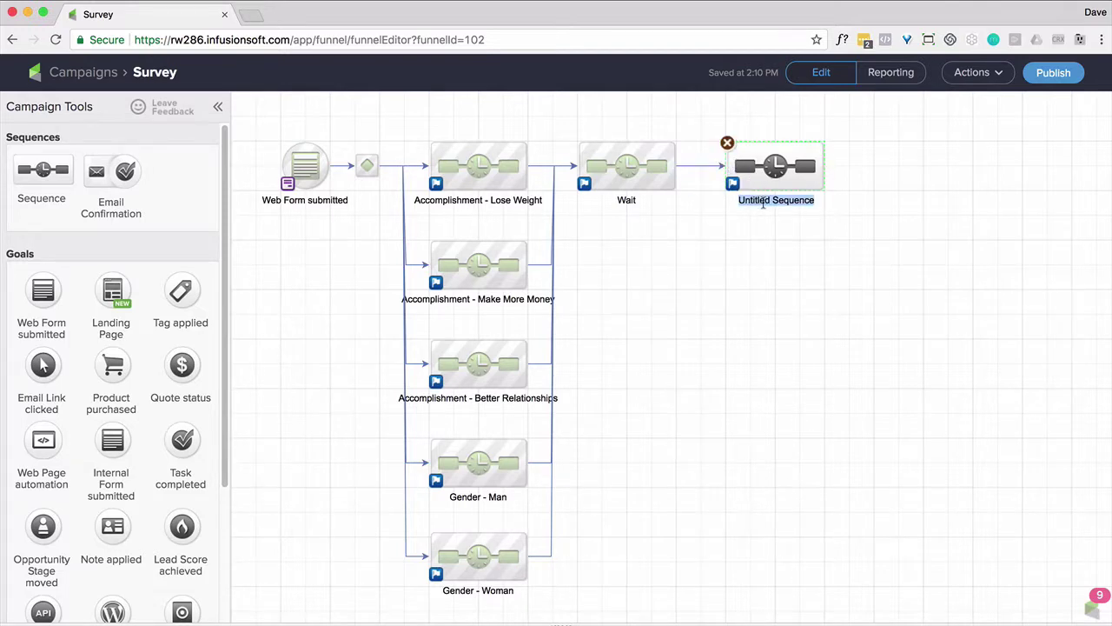
type("Send Email")
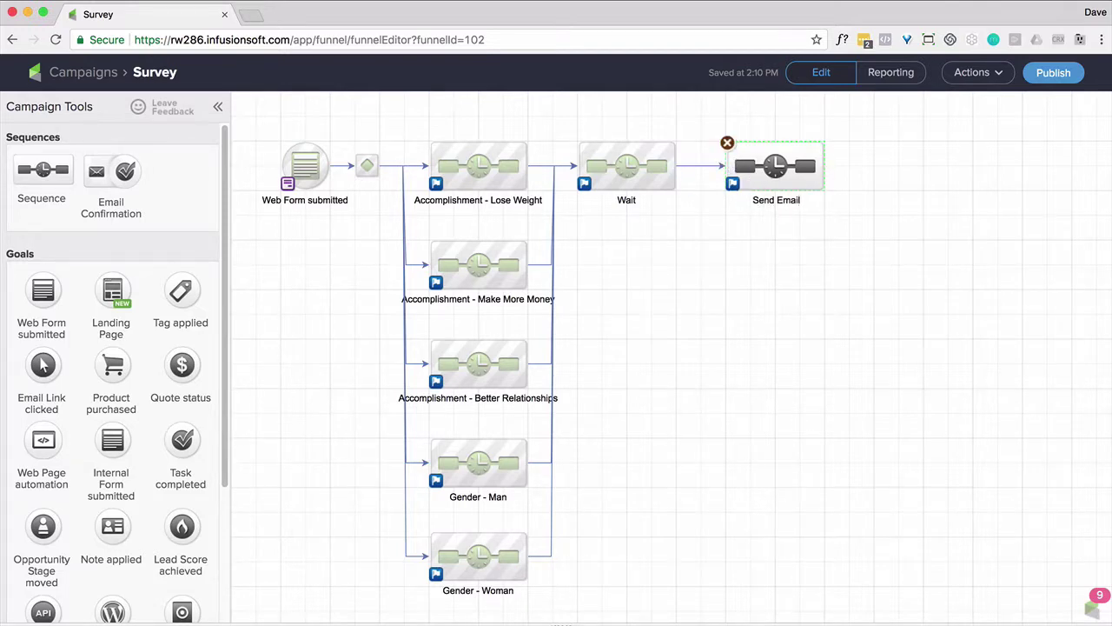
double_click(772, 169)
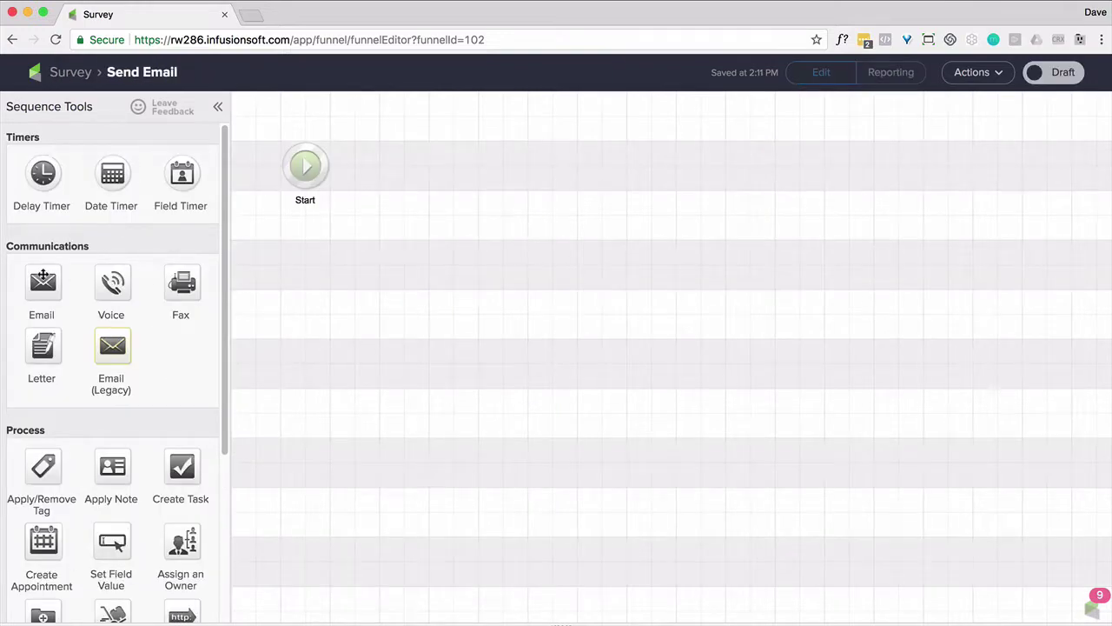
left_click_drag(43, 275, 372, 172)
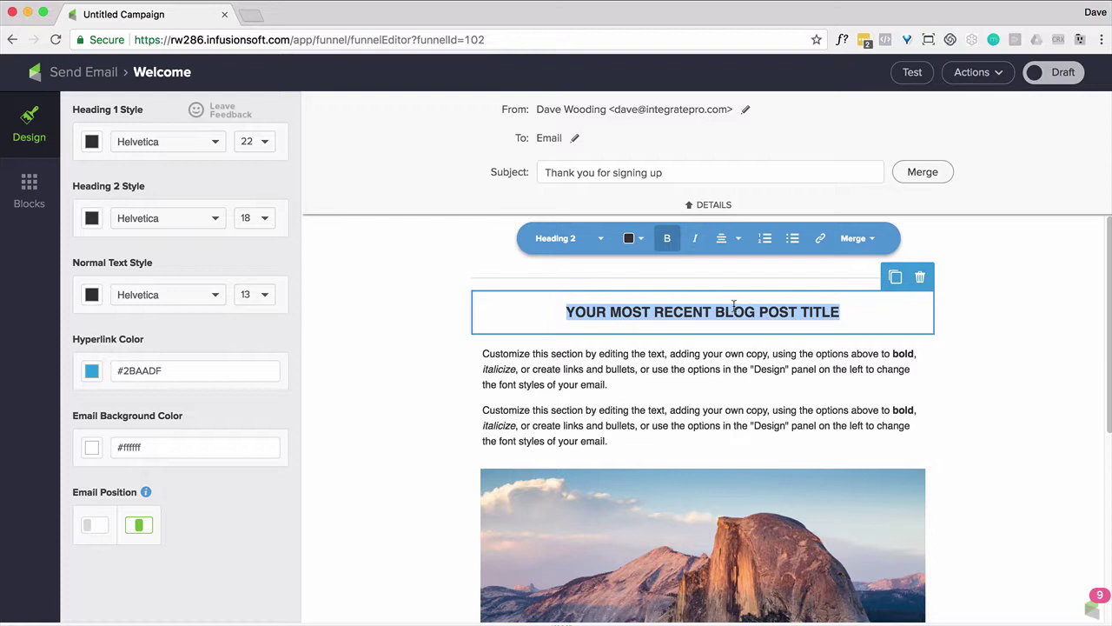
Retitle the email heading 'Welcome' and replace the placeholder body with 'Thank you signing up.'
type("Welcome")
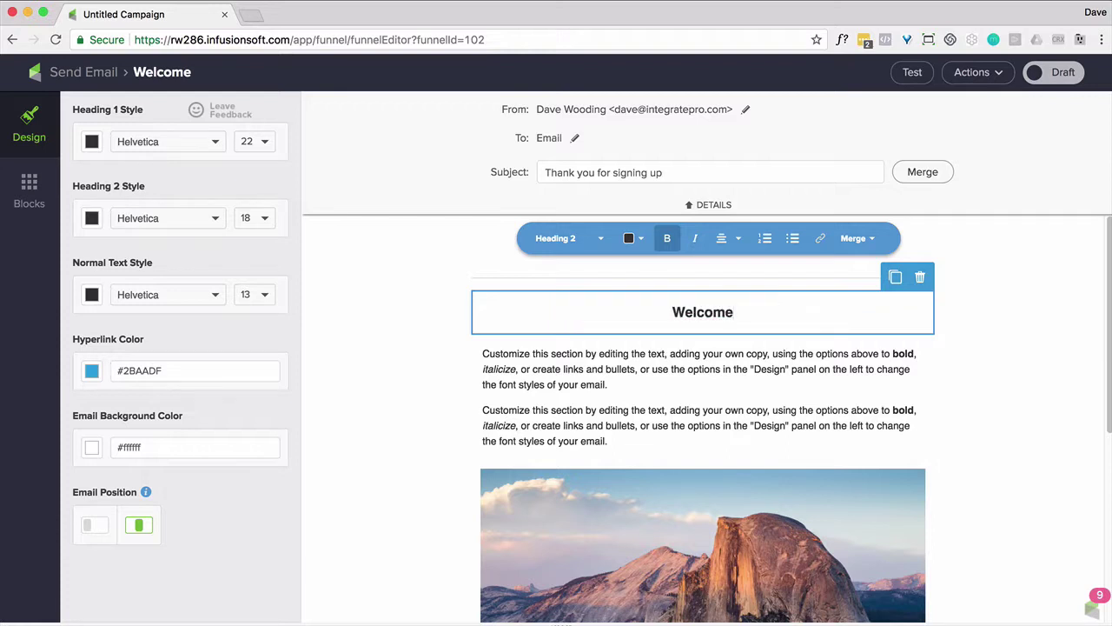
left_click(617, 411)
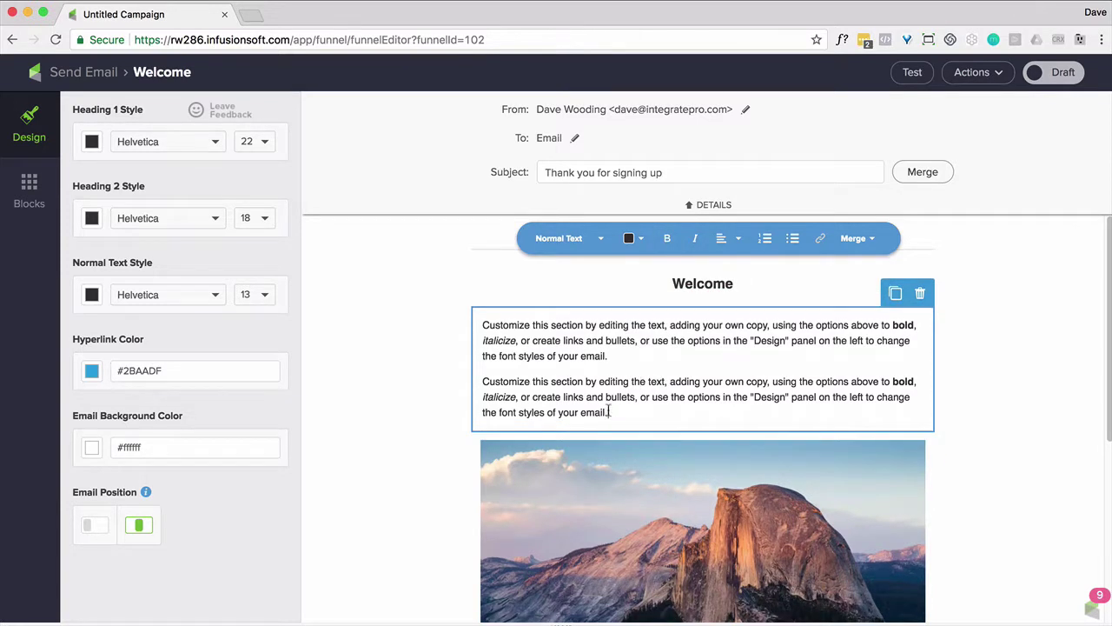
left_click_drag(610, 411, 475, 327)
key("BackSpace")
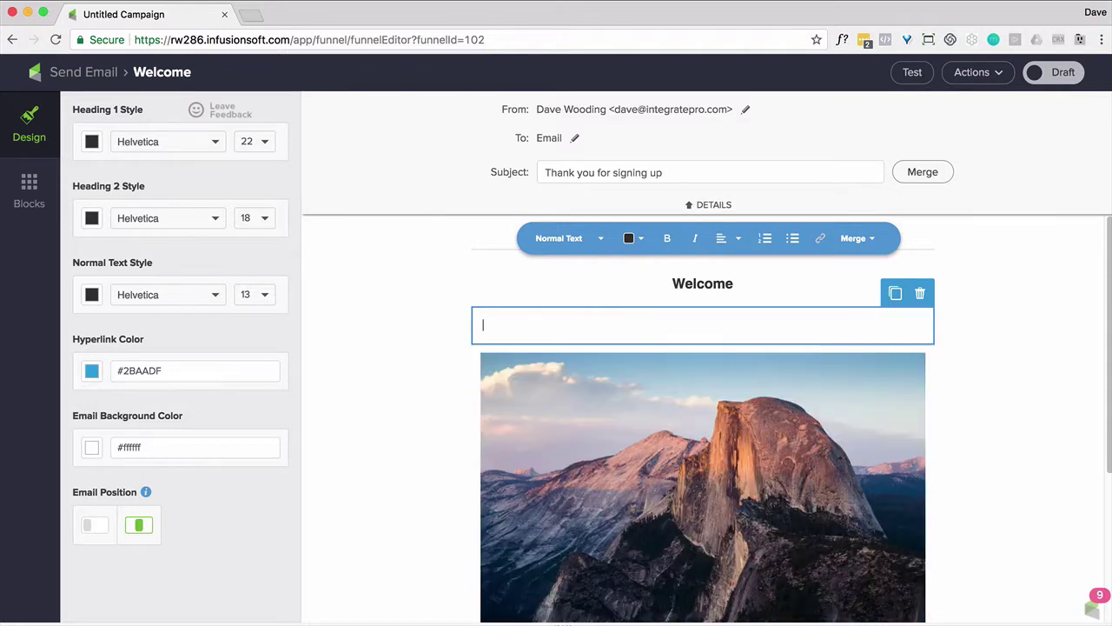
type("Thank you signing up.")
key("Return")
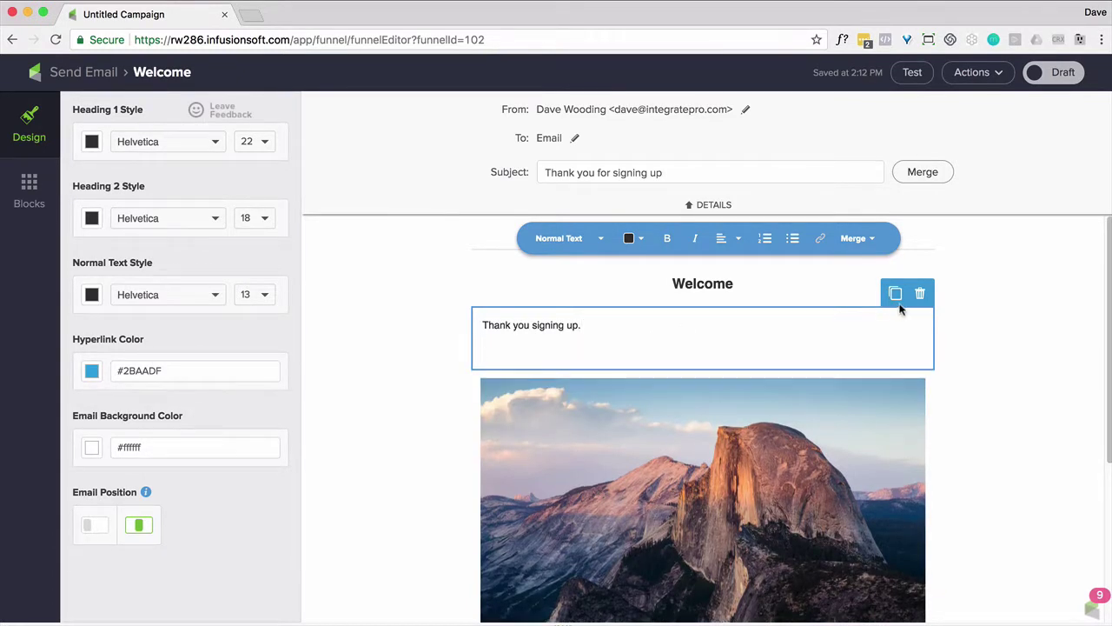
Add a sentence with Gender - PluralUppercase and Accomplishment merge fields ending 'might find this information interesting.'
left_click(867, 242)
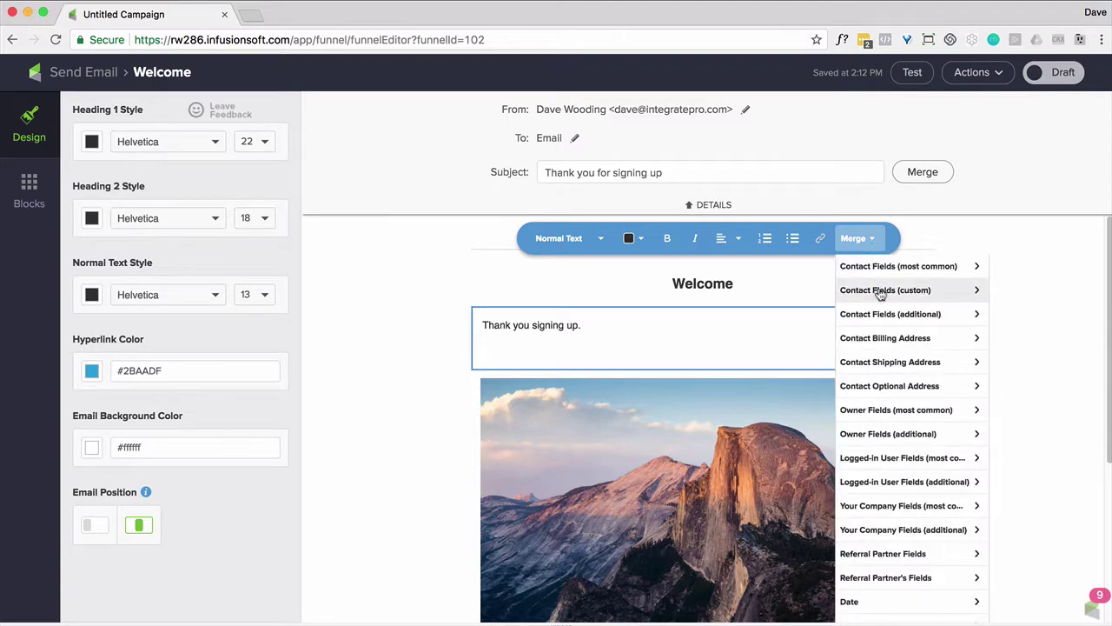
left_click(878, 292)
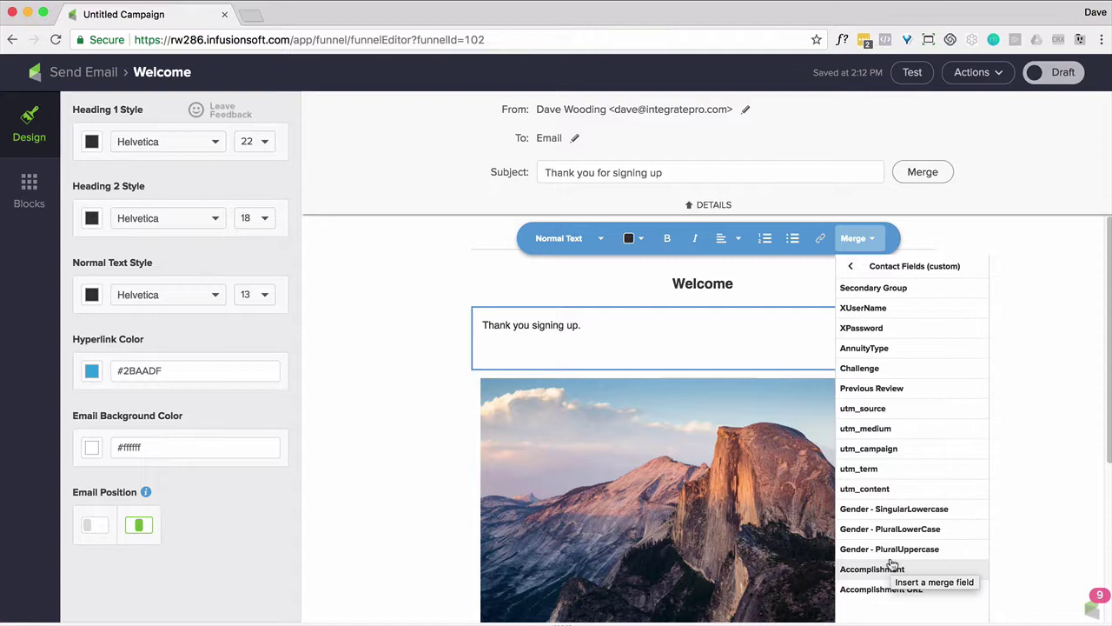
left_click(893, 548)
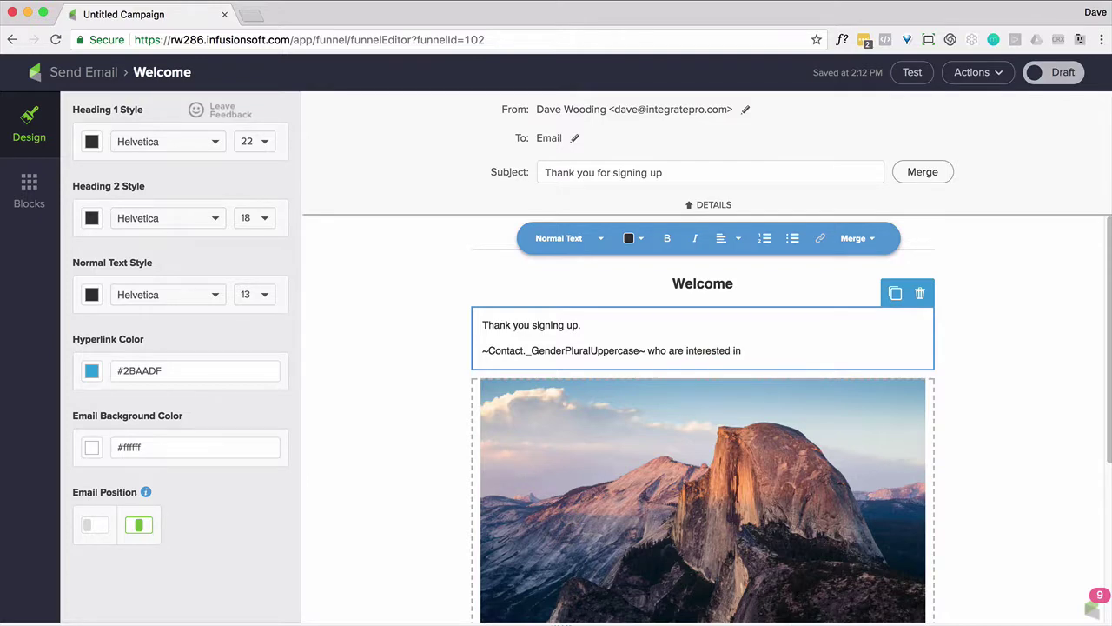
left_click(857, 238)
left_click(909, 573)
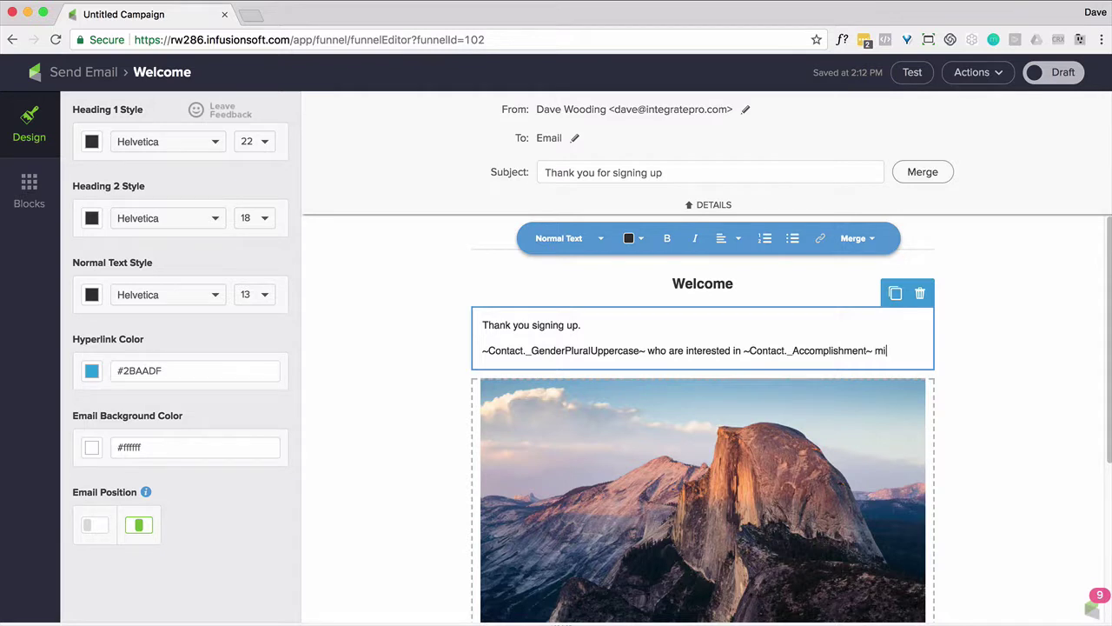
type("might find this info")
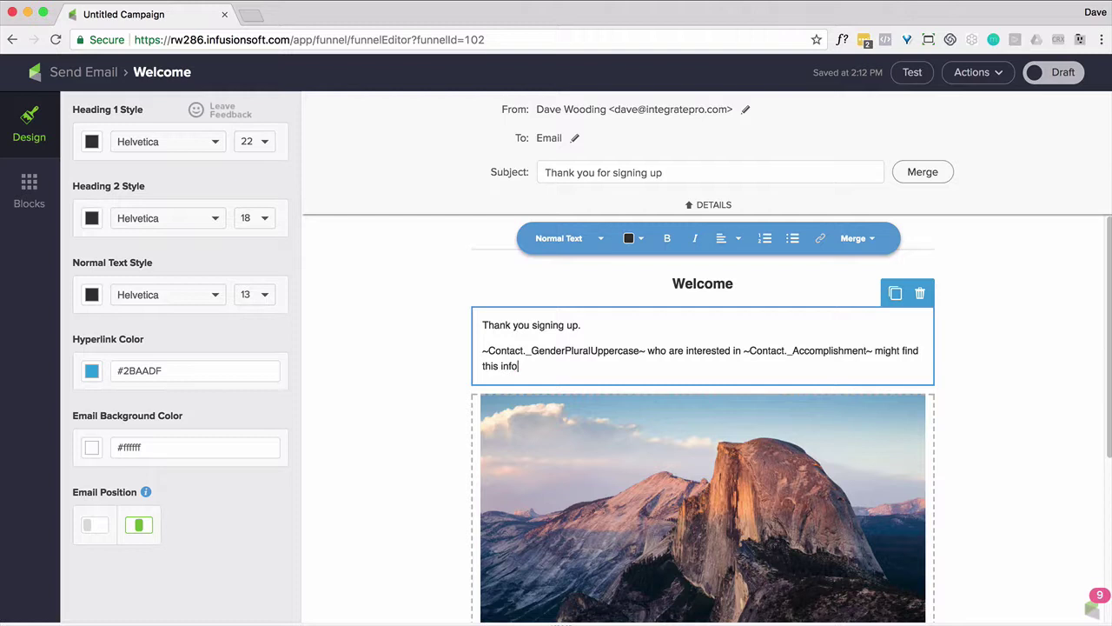
type("rmation interesting.")
key("Return")
key("Return")
key("BackSpace")
key("BackSpace")
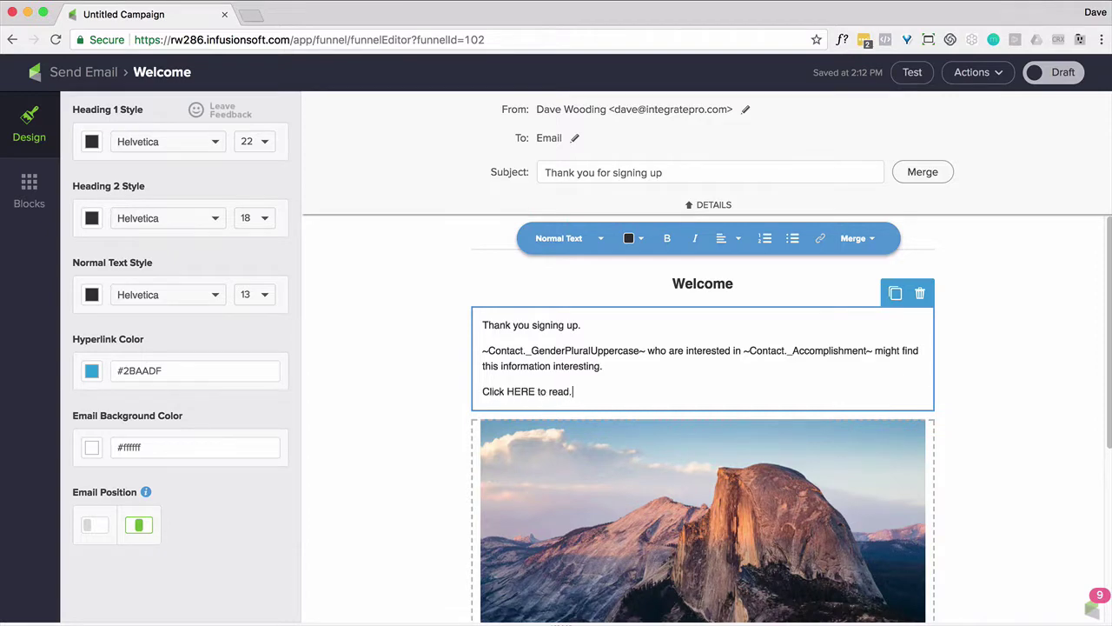
Insert the Accomplishment URL merge field after the Click HERE line, then remove its raw text
double_click(528, 391)
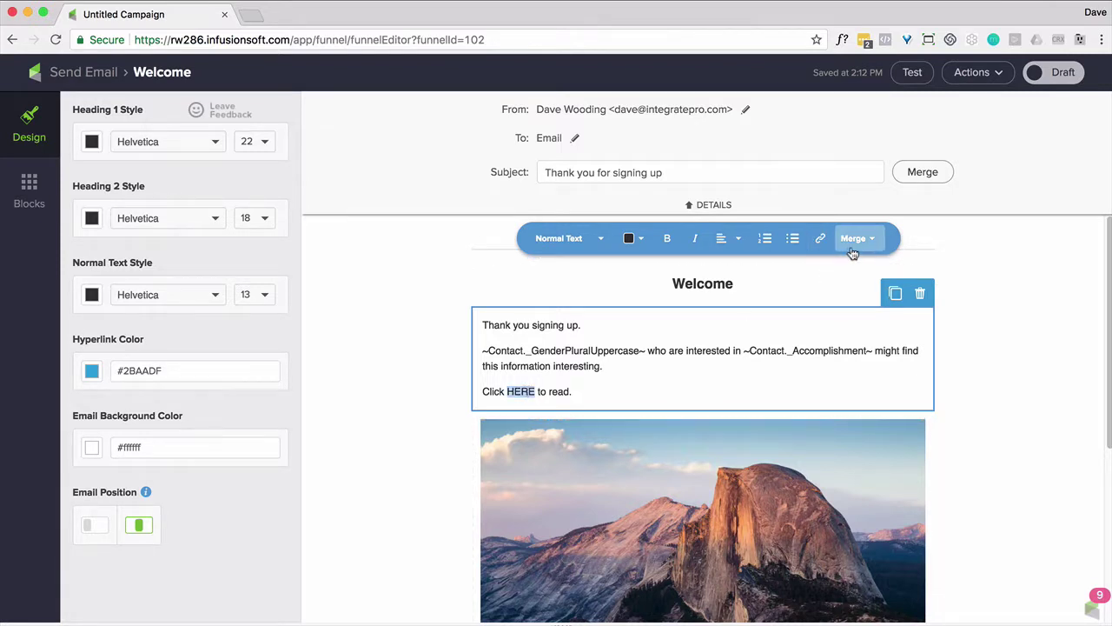
left_click(615, 396)
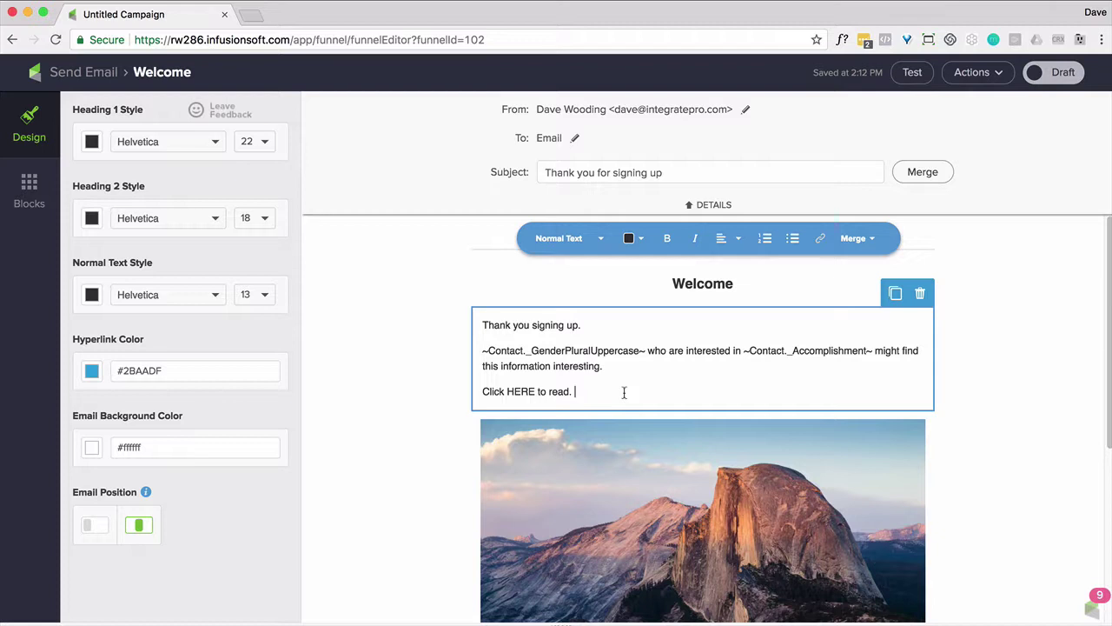
left_click(856, 239)
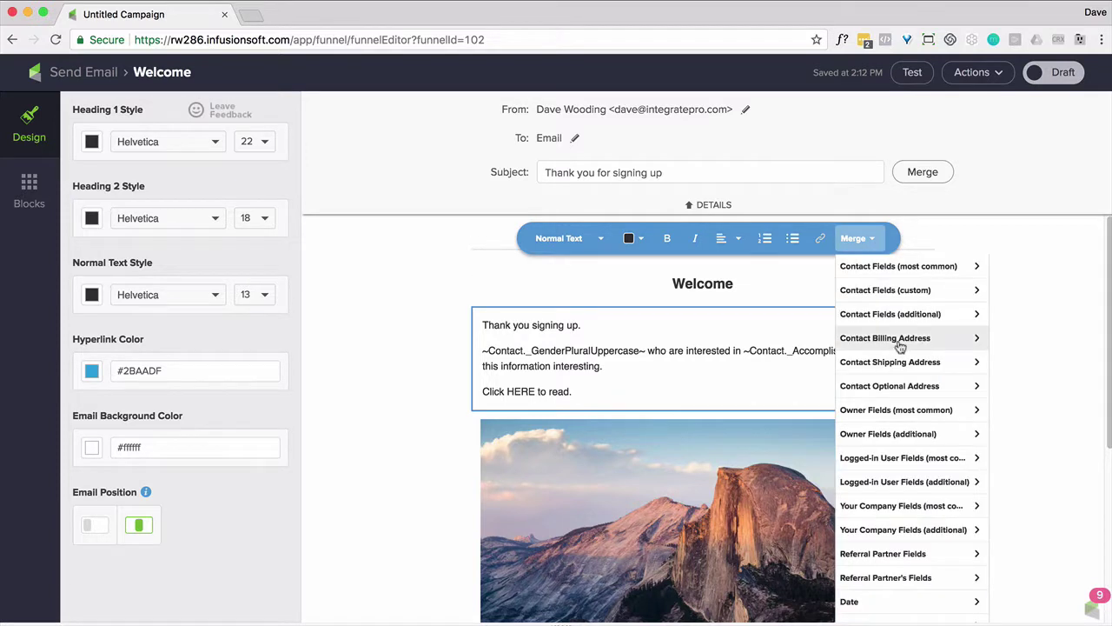
left_click(921, 295)
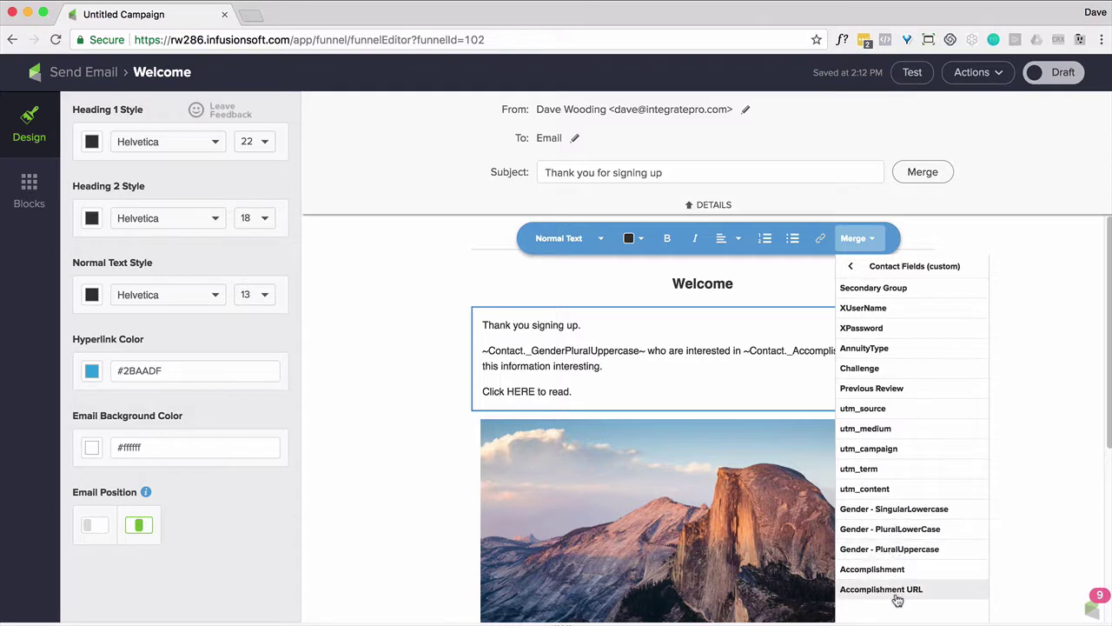
left_click(897, 591)
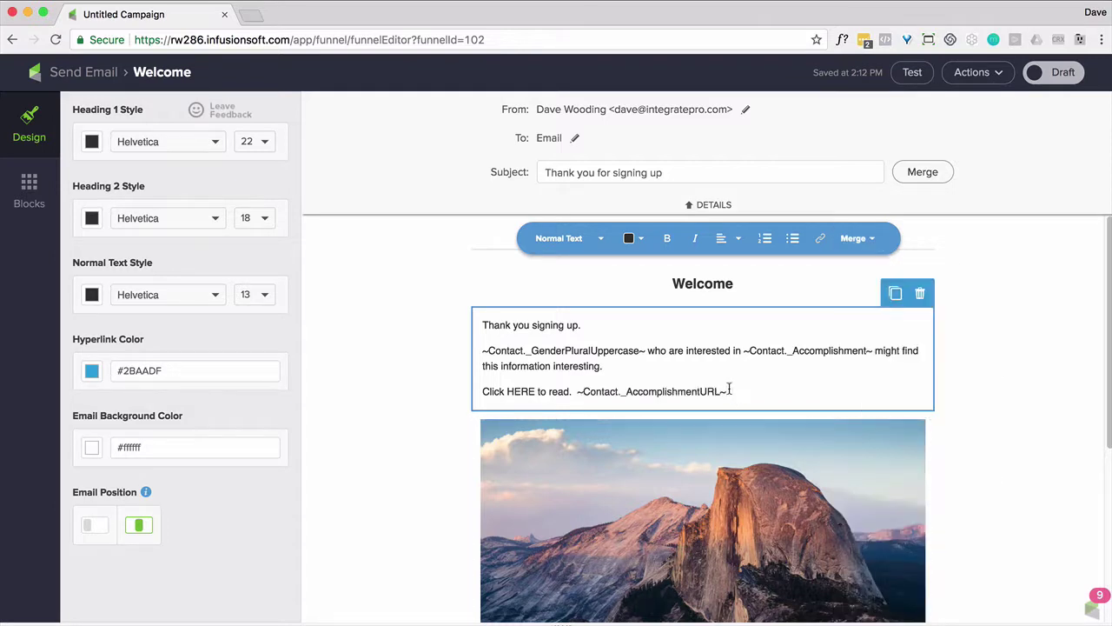
left_click_drag(730, 391, 578, 391)
key("super+c")
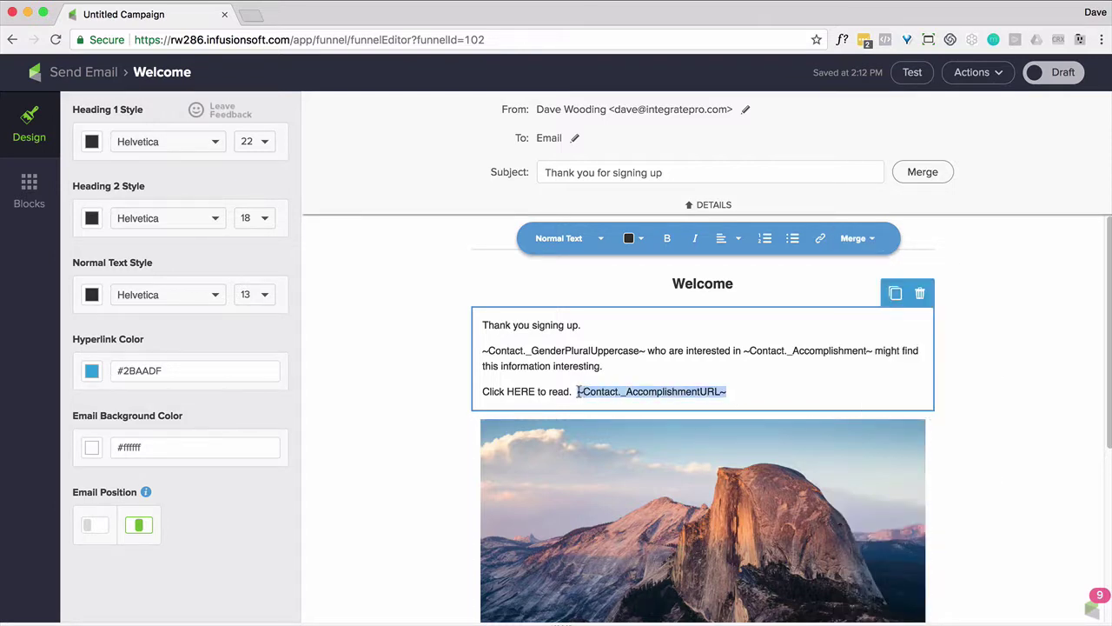
key("BackSpace")
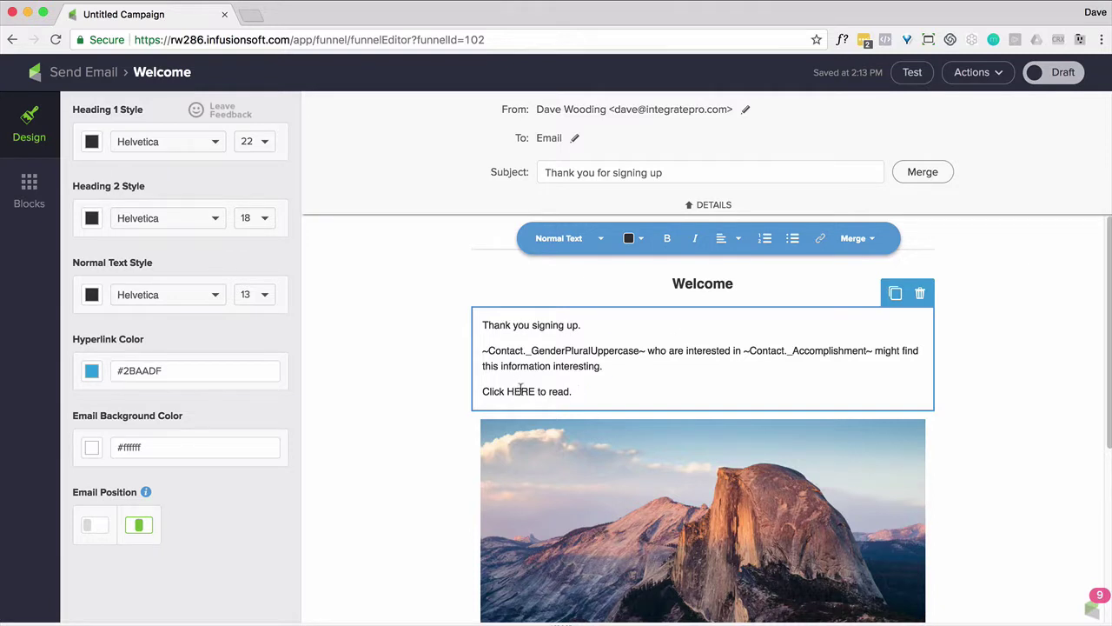
Link the word HERE to the pasted ~Contact._AccomplishmentURL~ merge field address
double_click(520, 391)
left_click(819, 238)
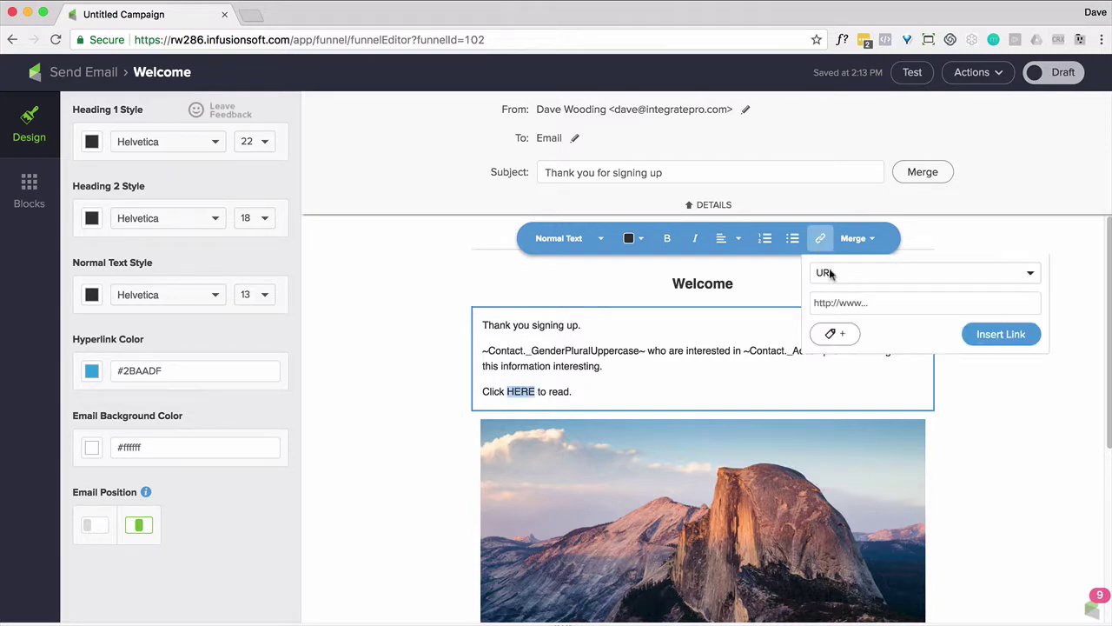
left_click(837, 301)
key("super+v")
left_click(987, 335)
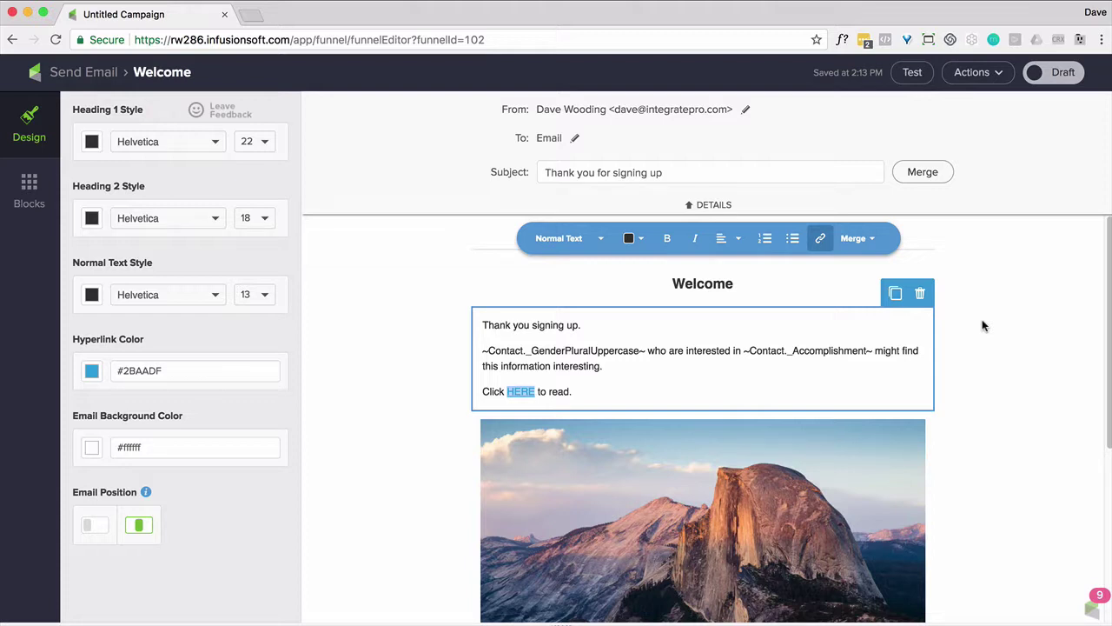
scroll(987, 434, "down", 5)
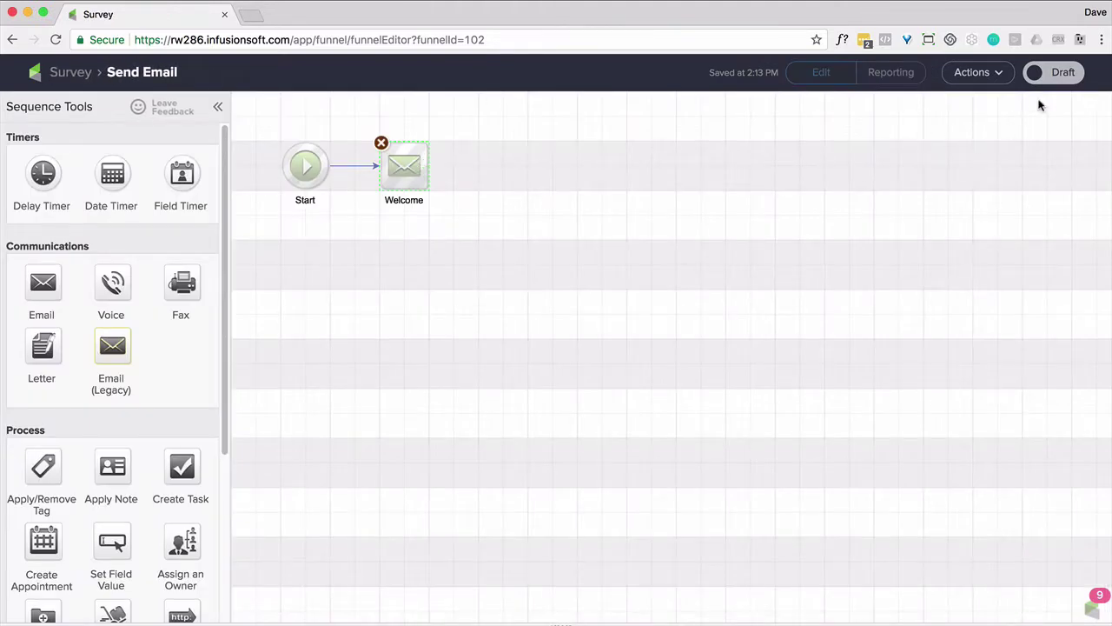
Switch the Send Email sequence from Draft to Ready and publish the Survey campaign
left_click(1055, 77)
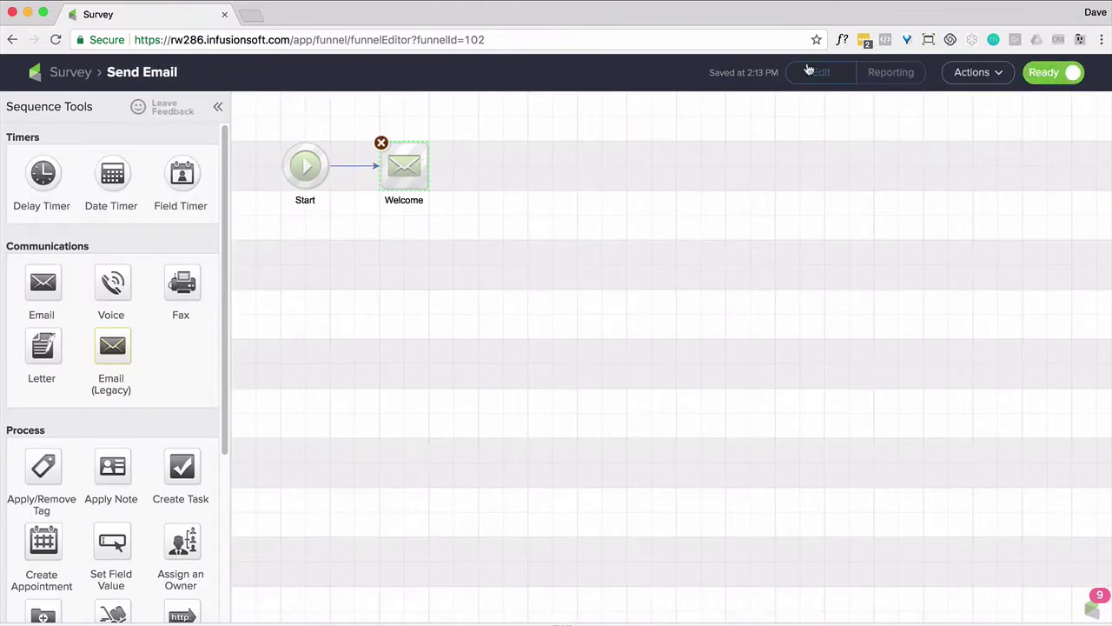
left_click(70, 77)
left_click(1050, 72)
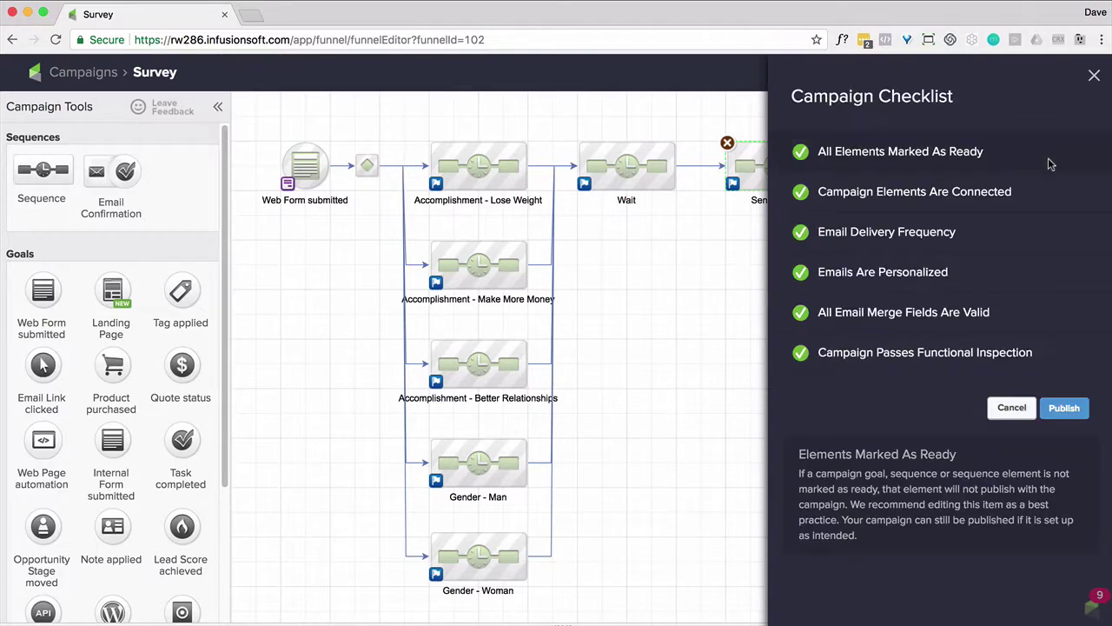
left_click(1063, 408)
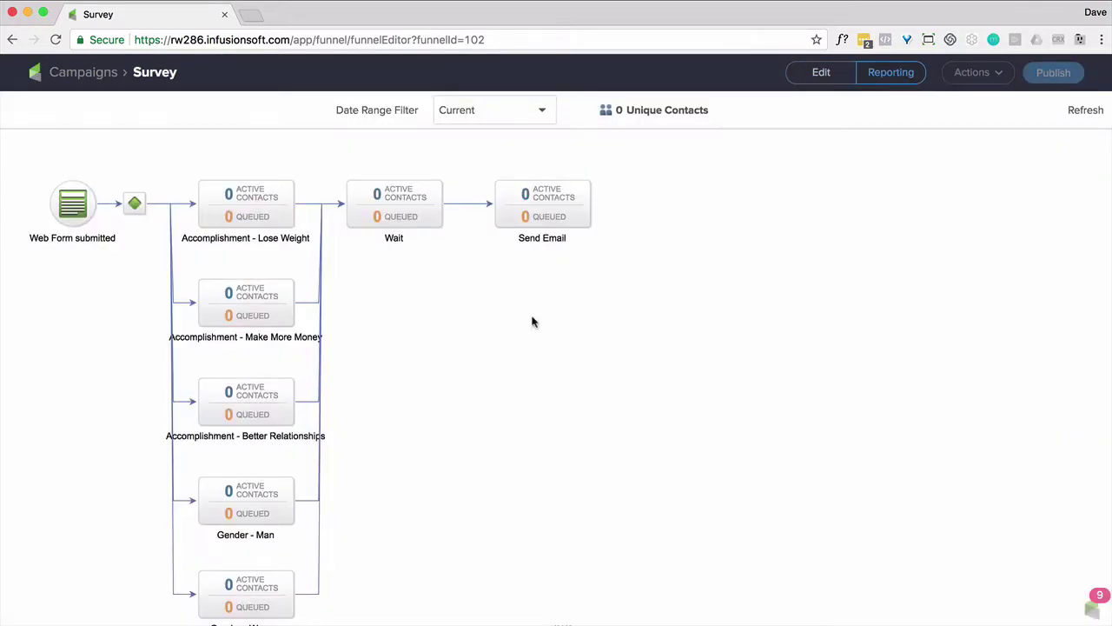
Copy the hosted version URL from the Web Form submitted goal's Code options
double_click(76, 213)
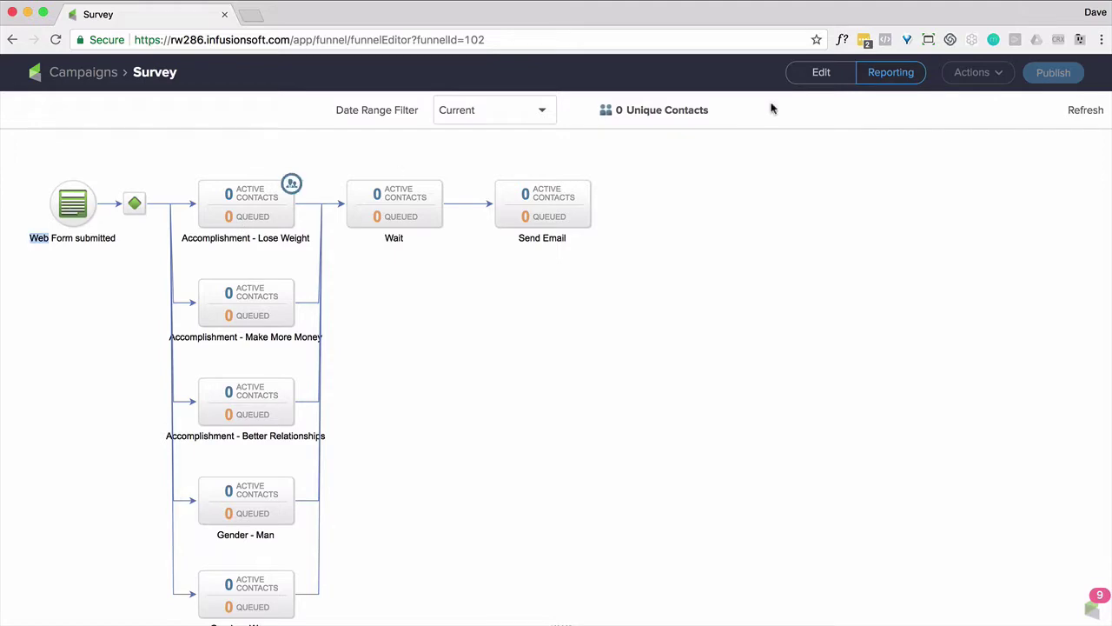
left_click(826, 74)
double_click(300, 171)
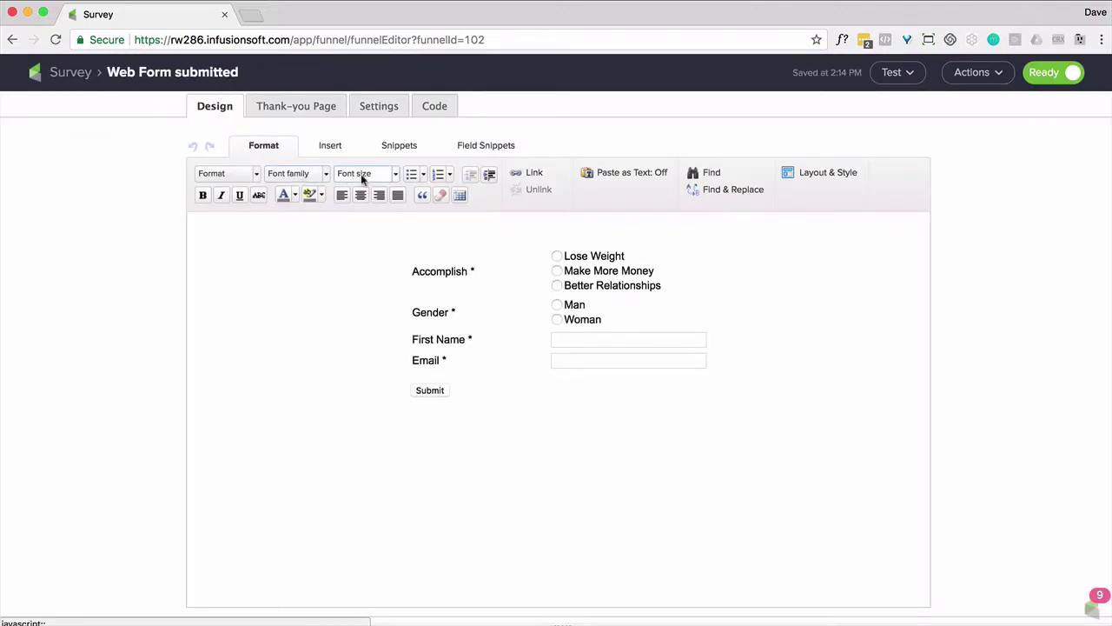
left_click(443, 107)
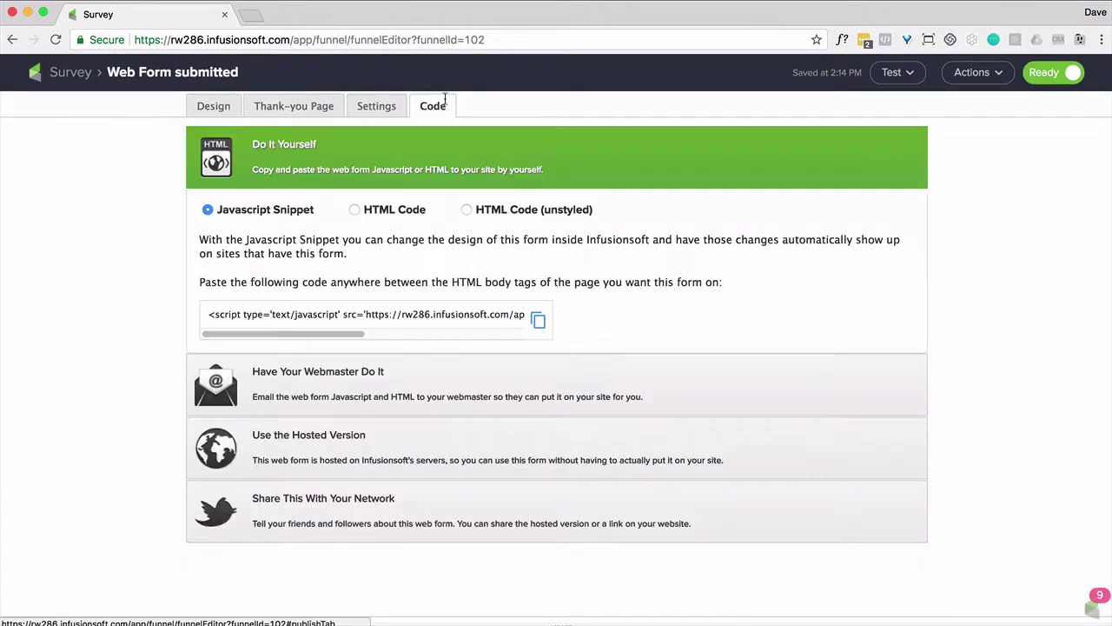
left_click(390, 447)
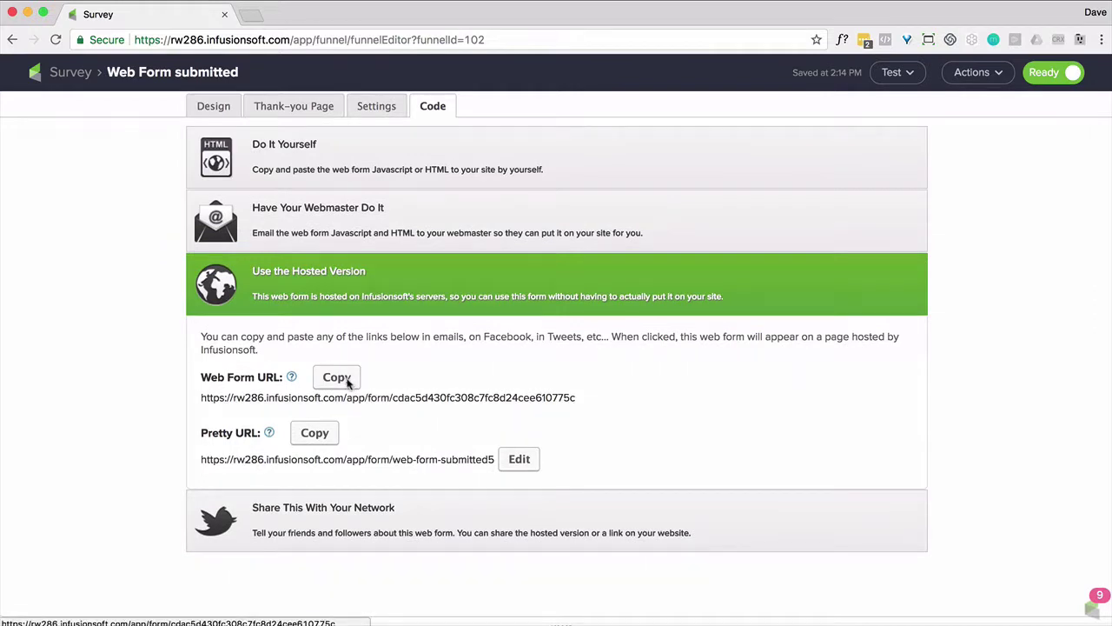
left_click(338, 379)
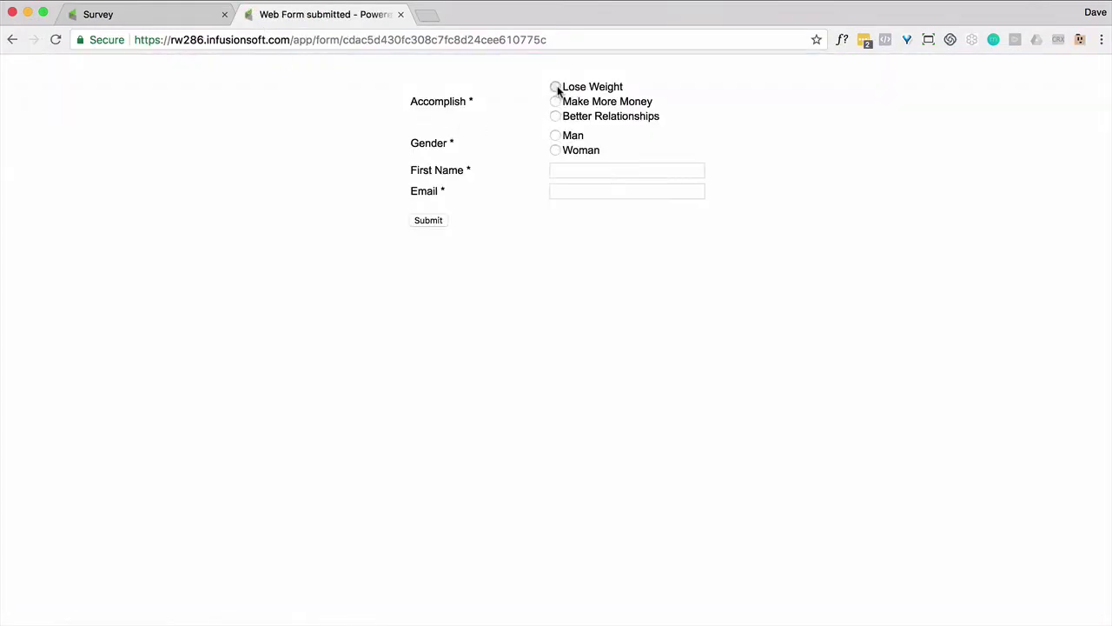
Submit the hosted survey form with a test first name and email, then return to the campaign tab
left_click(556, 167)
type("Dave")
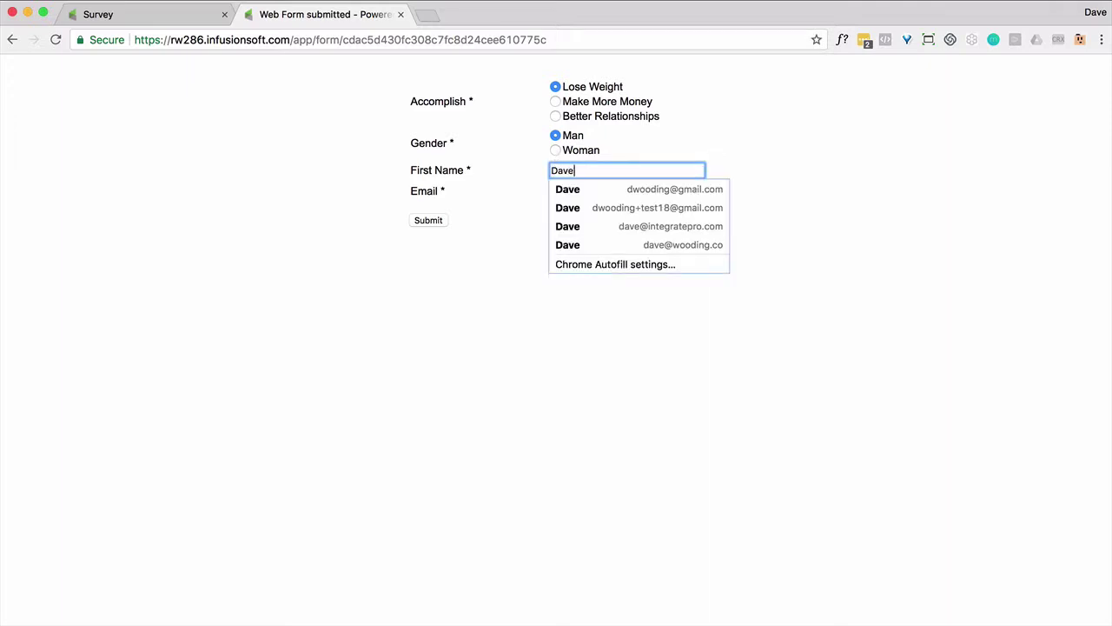
key("Tab")
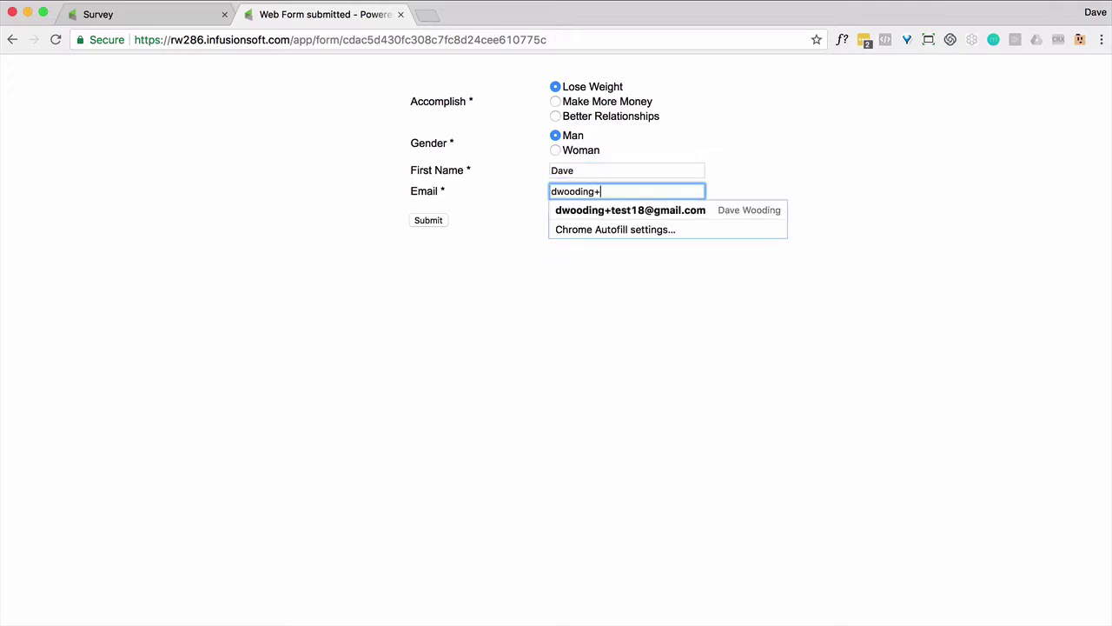
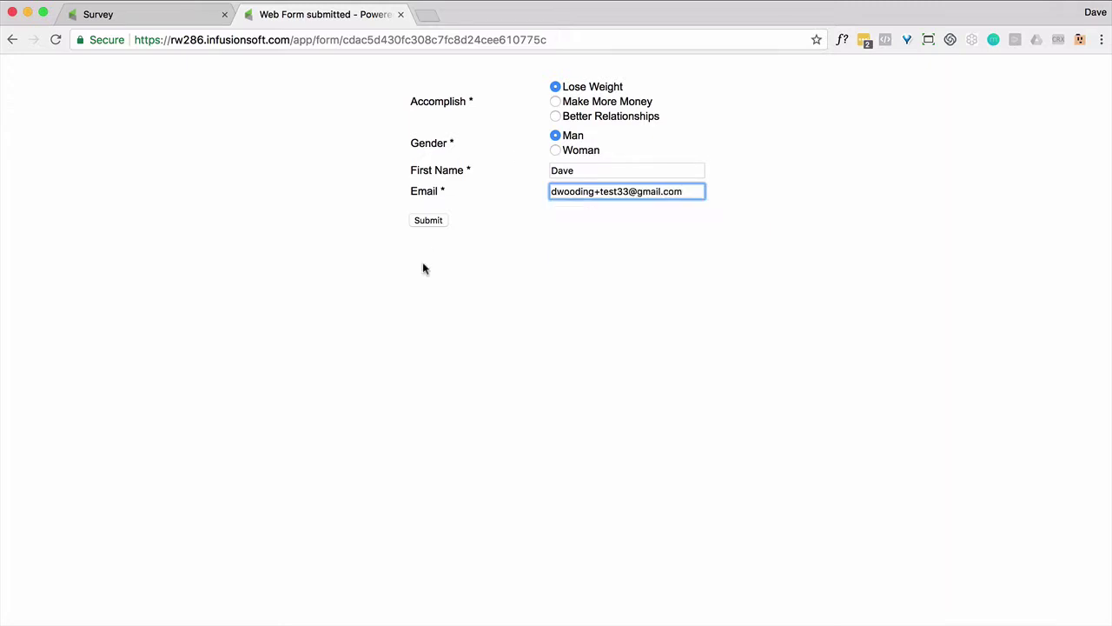
left_click(429, 220)
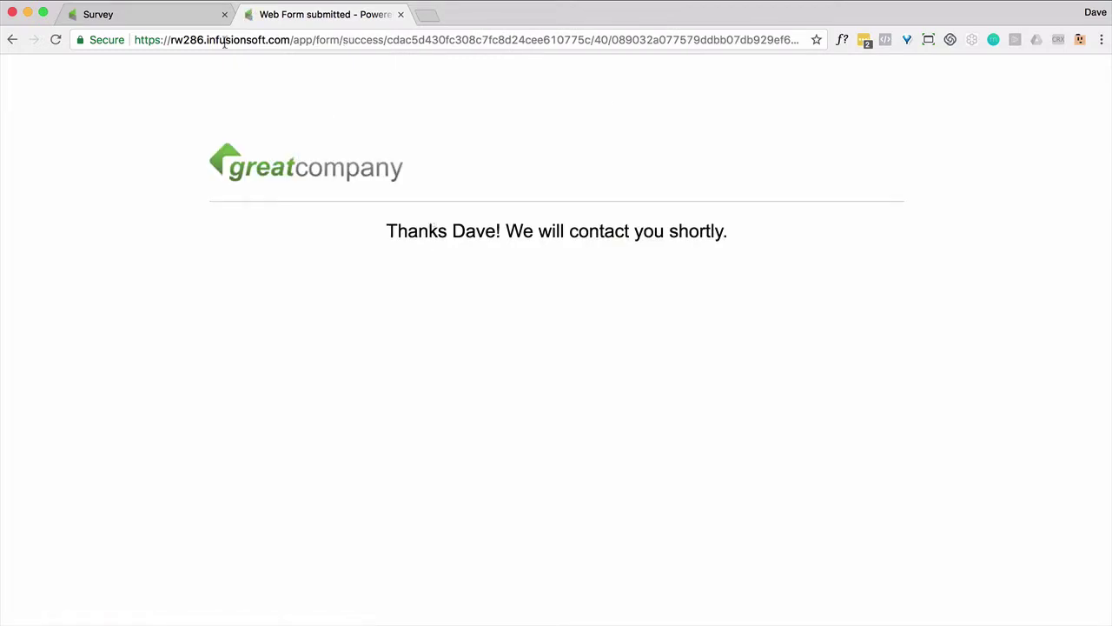
left_click(149, 16)
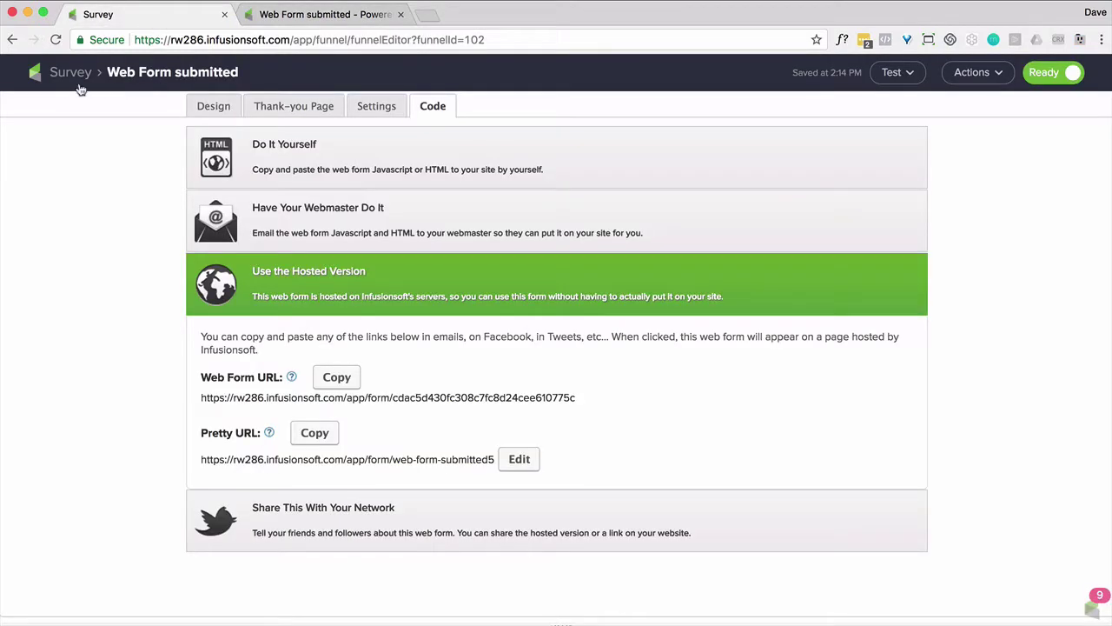
Search for the test contact from the Campaigns list and open its full record
left_click(69, 76)
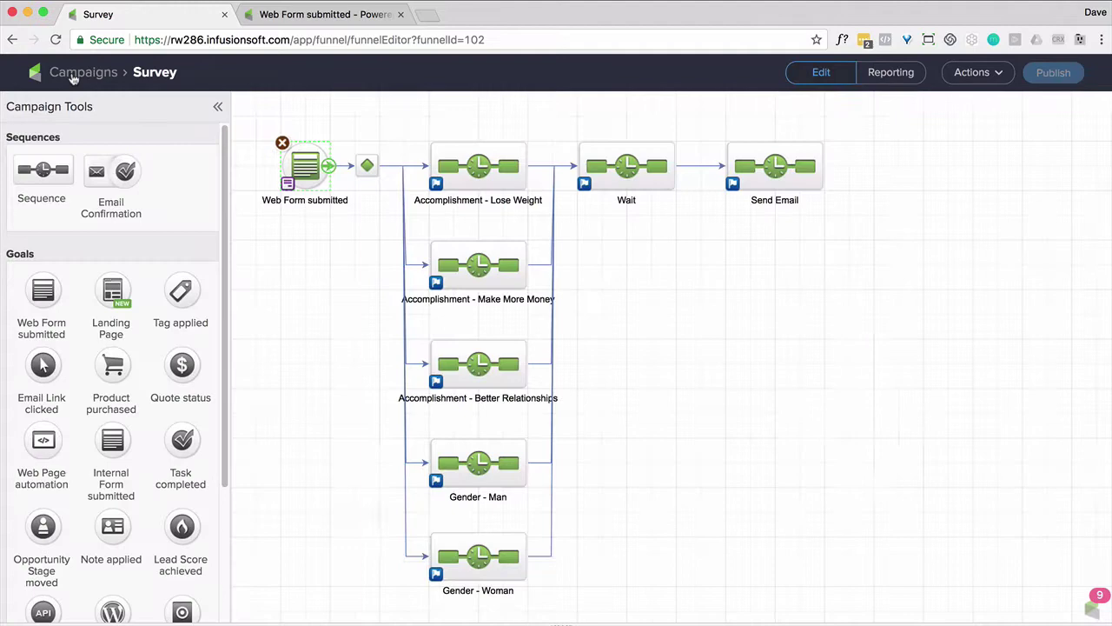
left_click(74, 76)
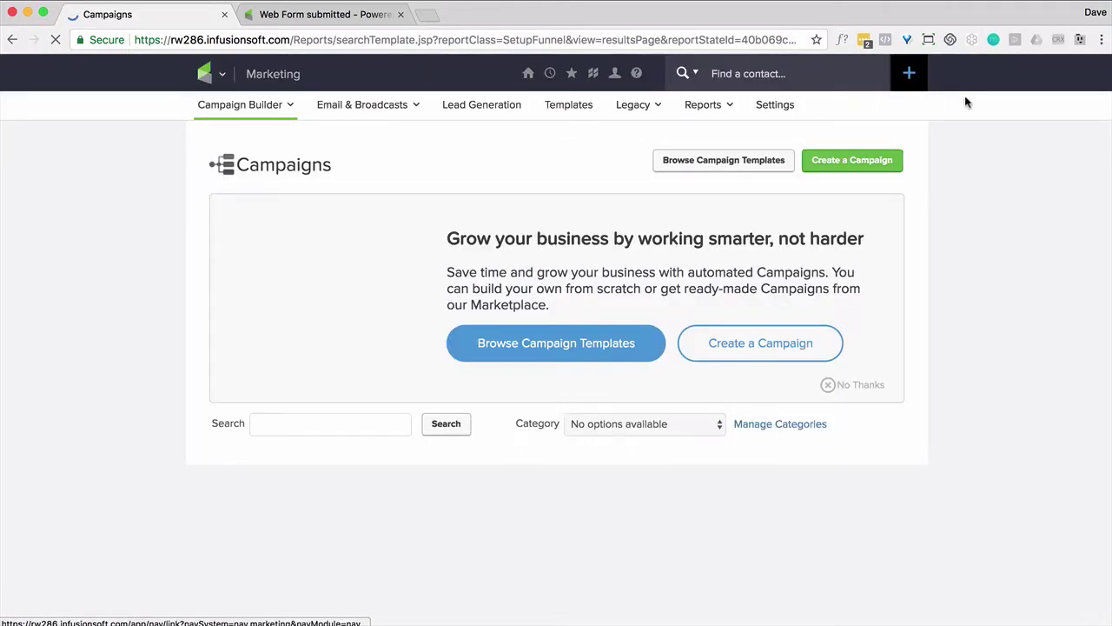
left_click(821, 75)
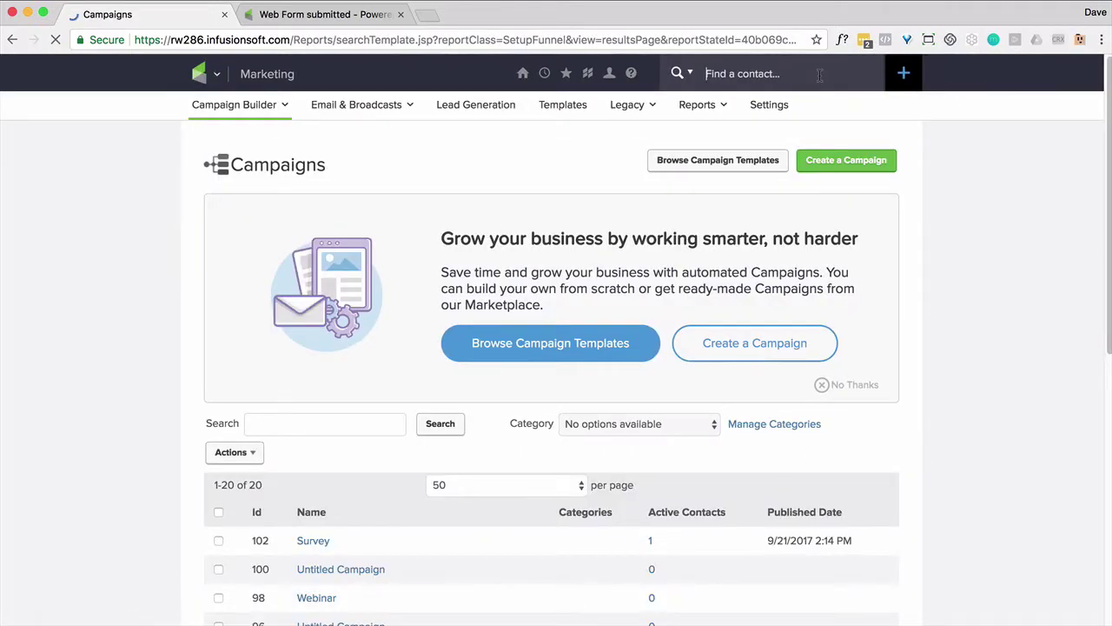
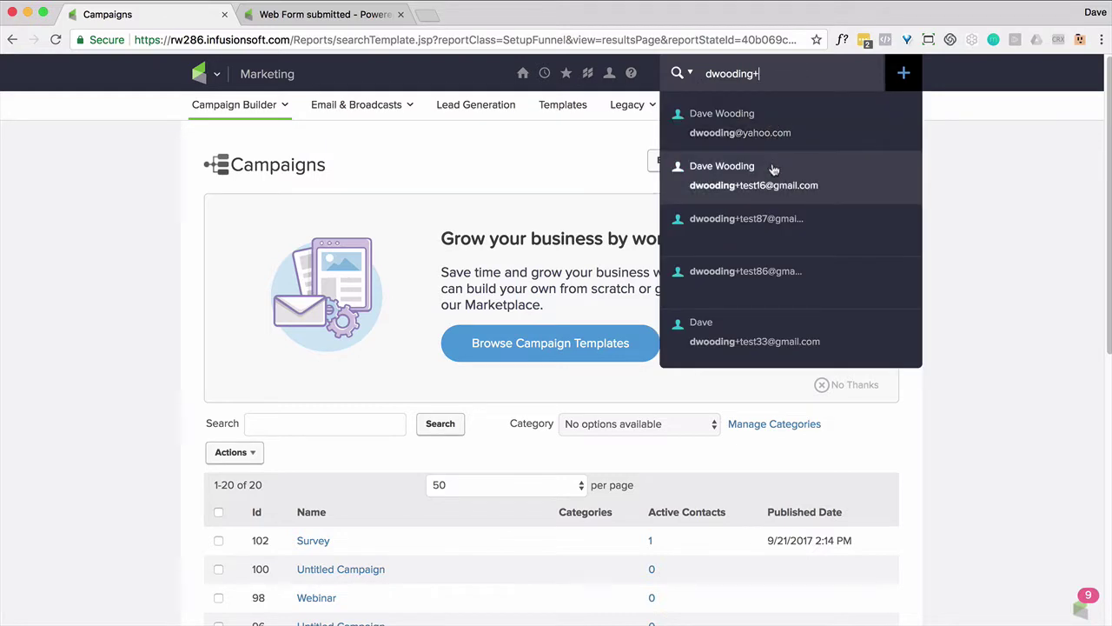
left_click(708, 329)
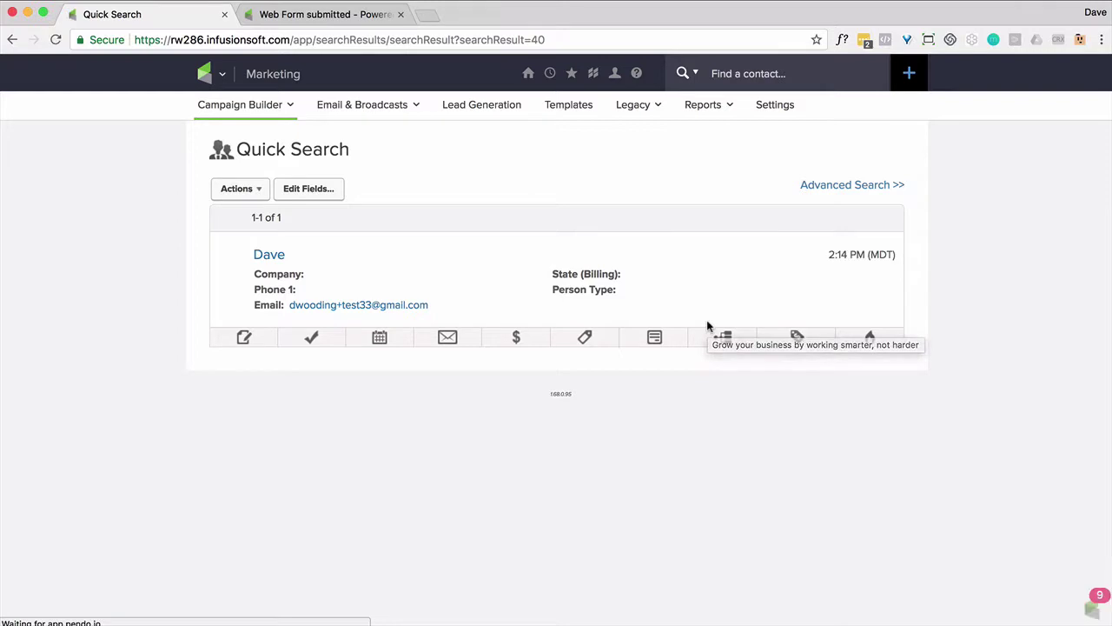
left_click(270, 254)
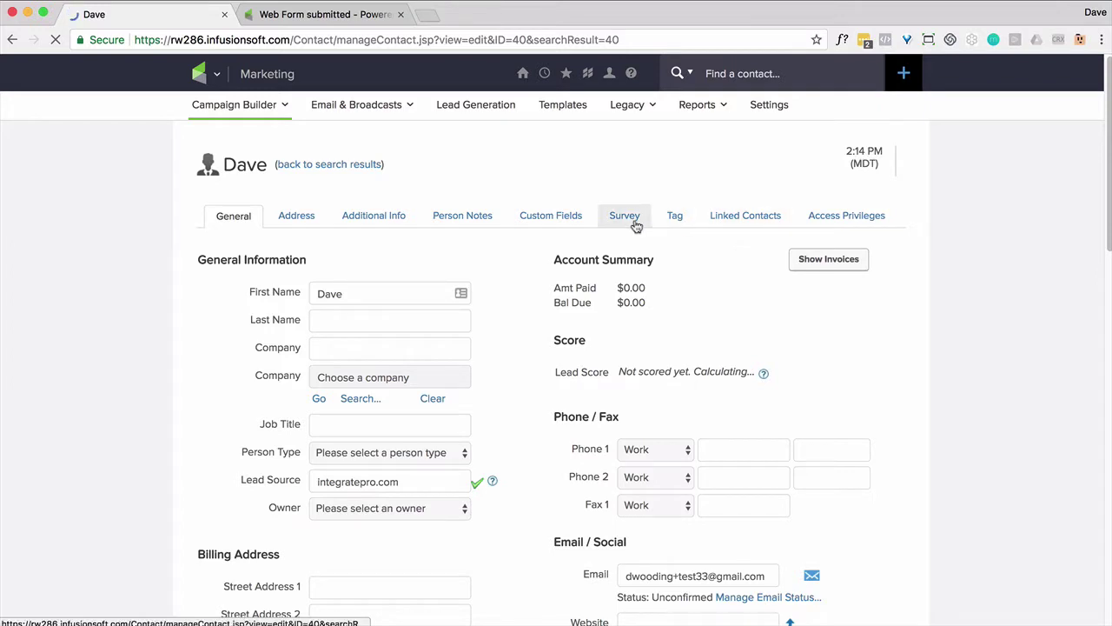
Show the Survey fields: man, men, Men, Lose Weight and the Healthline accomplishment URL
left_click(632, 227)
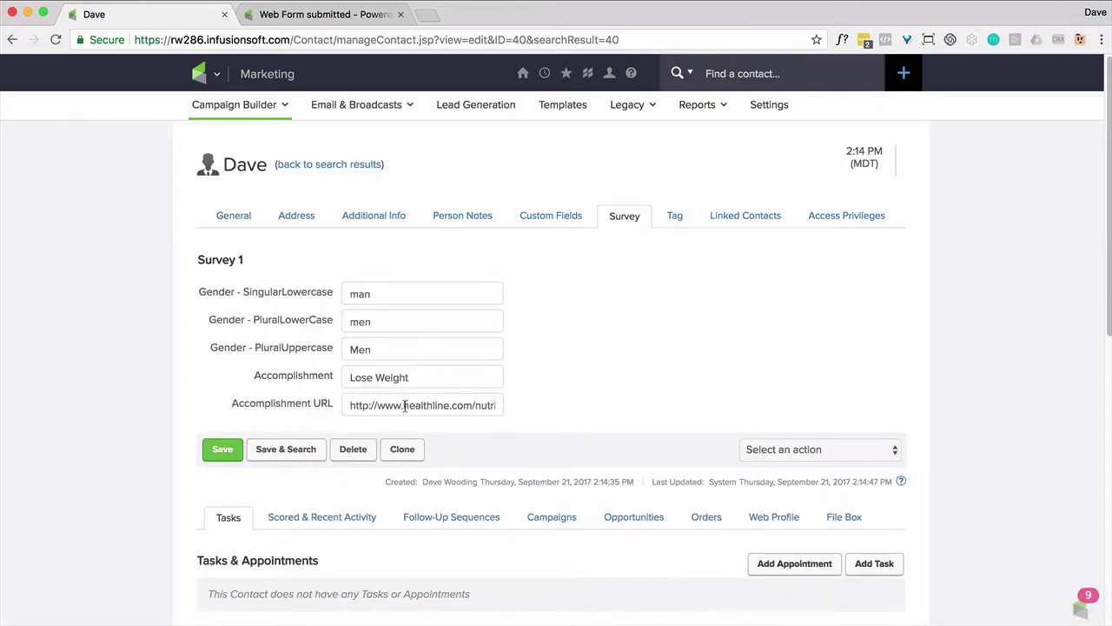
left_click_drag(406, 406, 503, 405)
triple_click(392, 379)
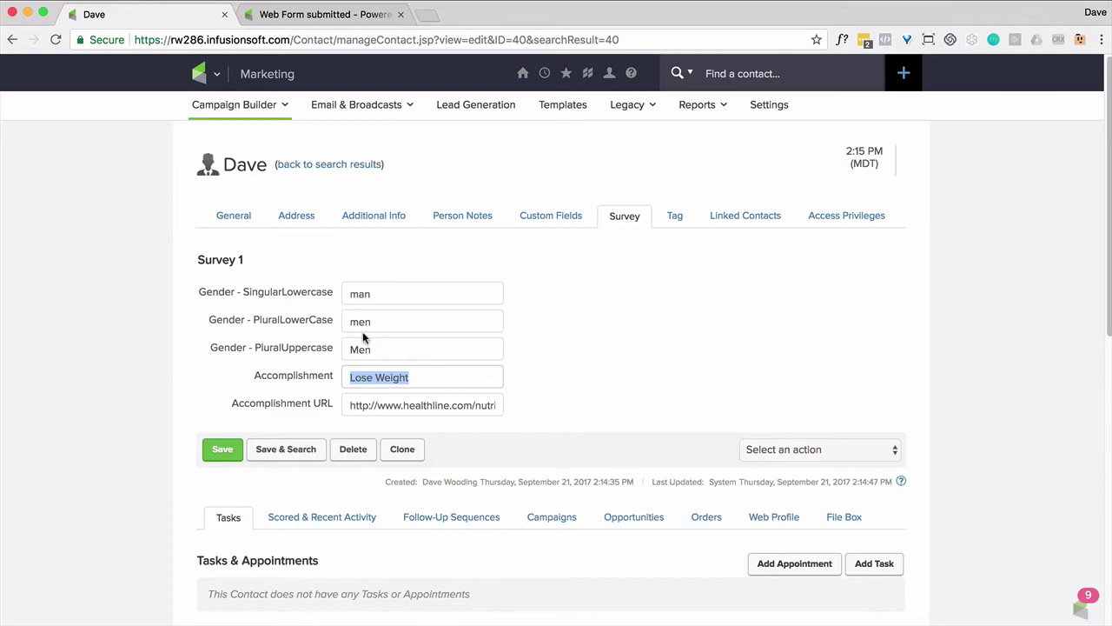
scroll(374, 351, "down", 5)
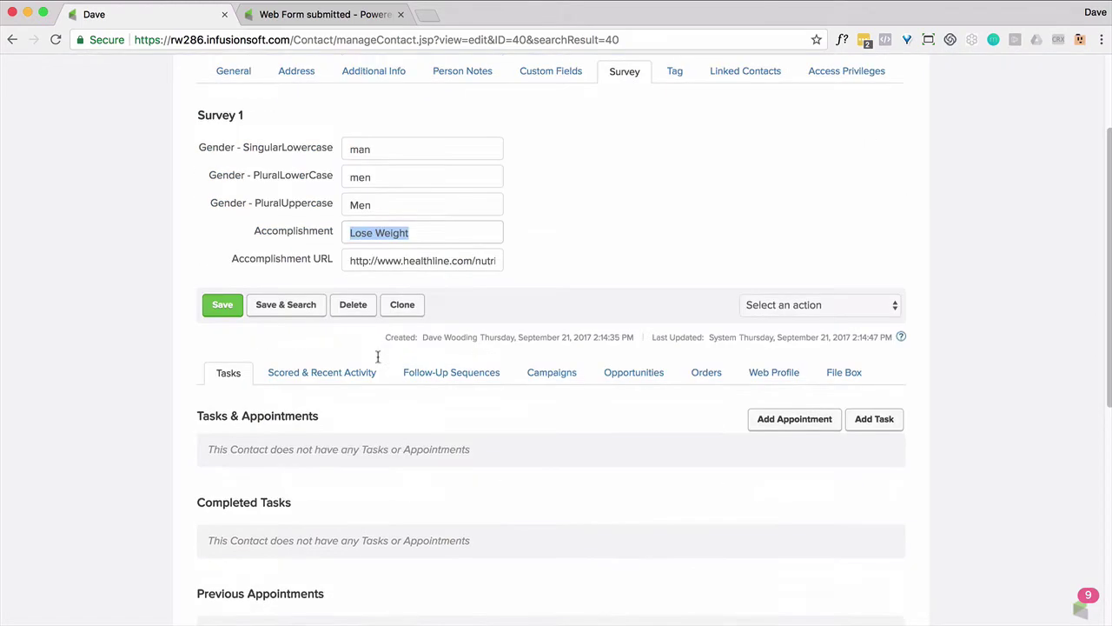